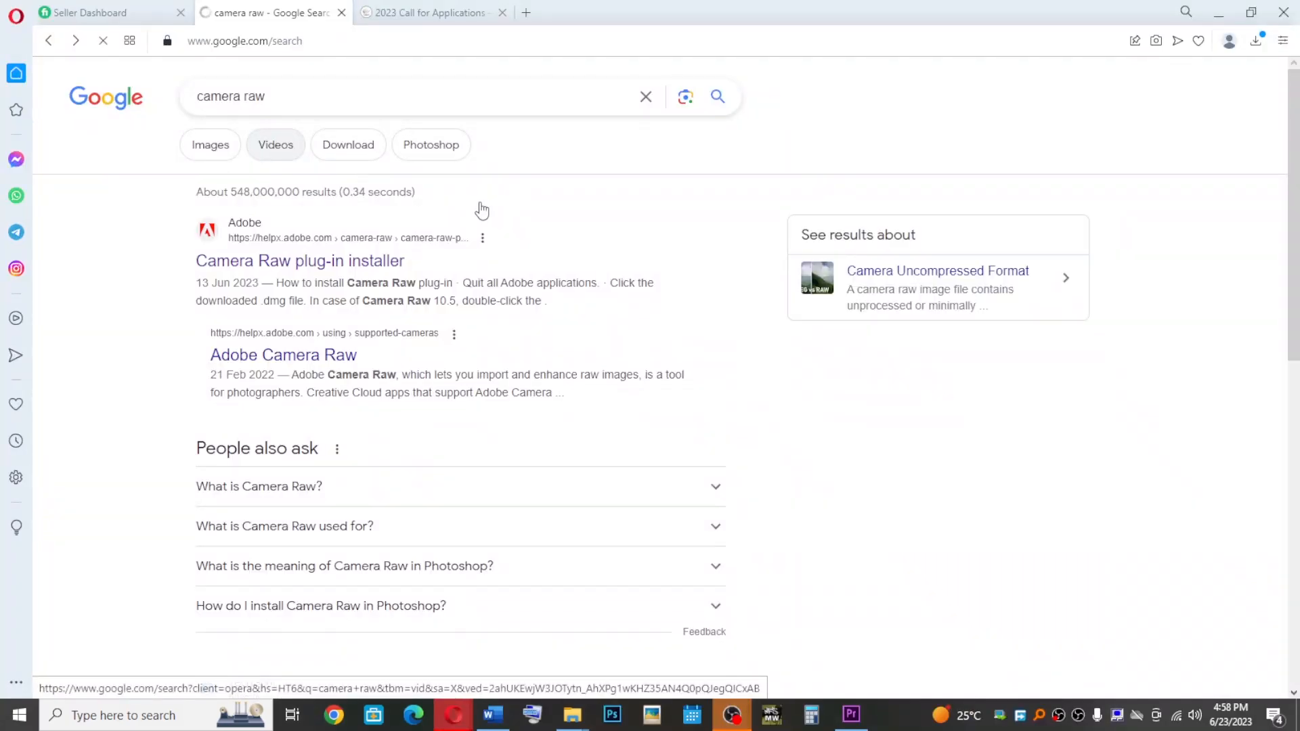
Open the Camera Raw plug-in installer page from the search results and look at the Windows download section
left_click(282, 264)
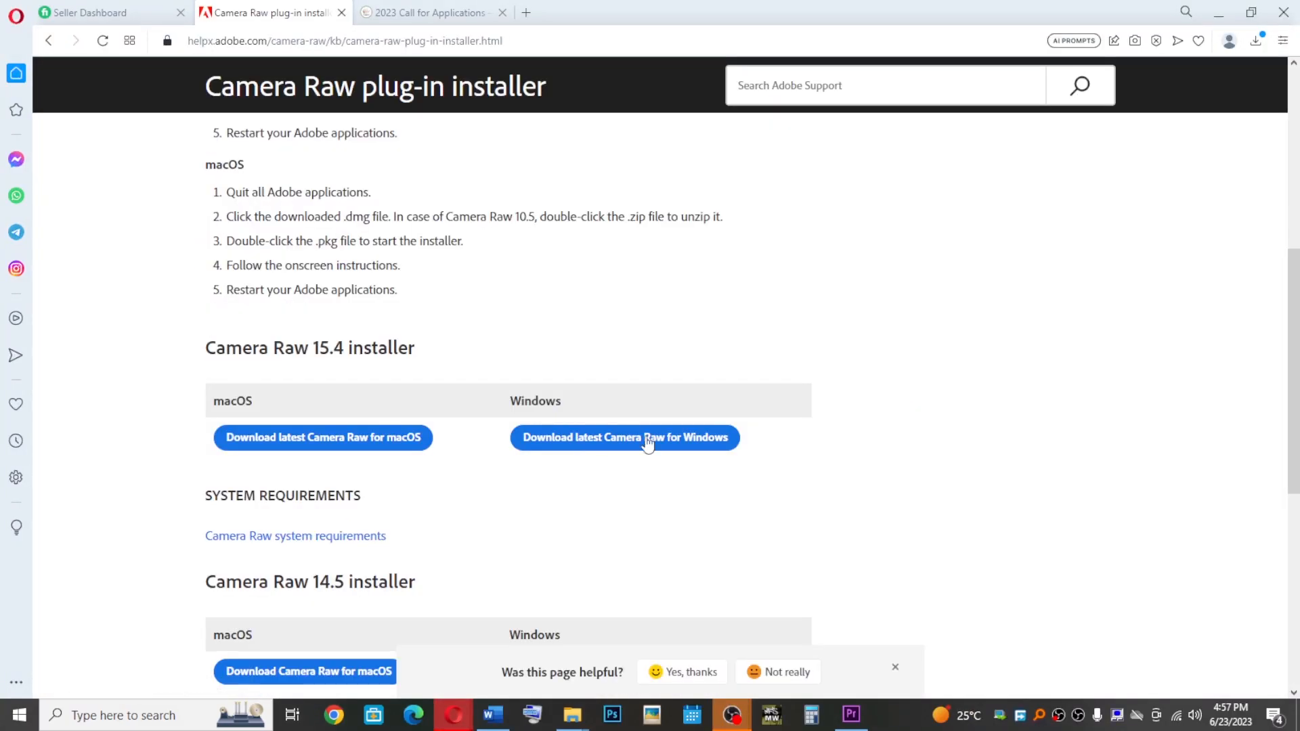
scroll(1233, 450, "up", 2)
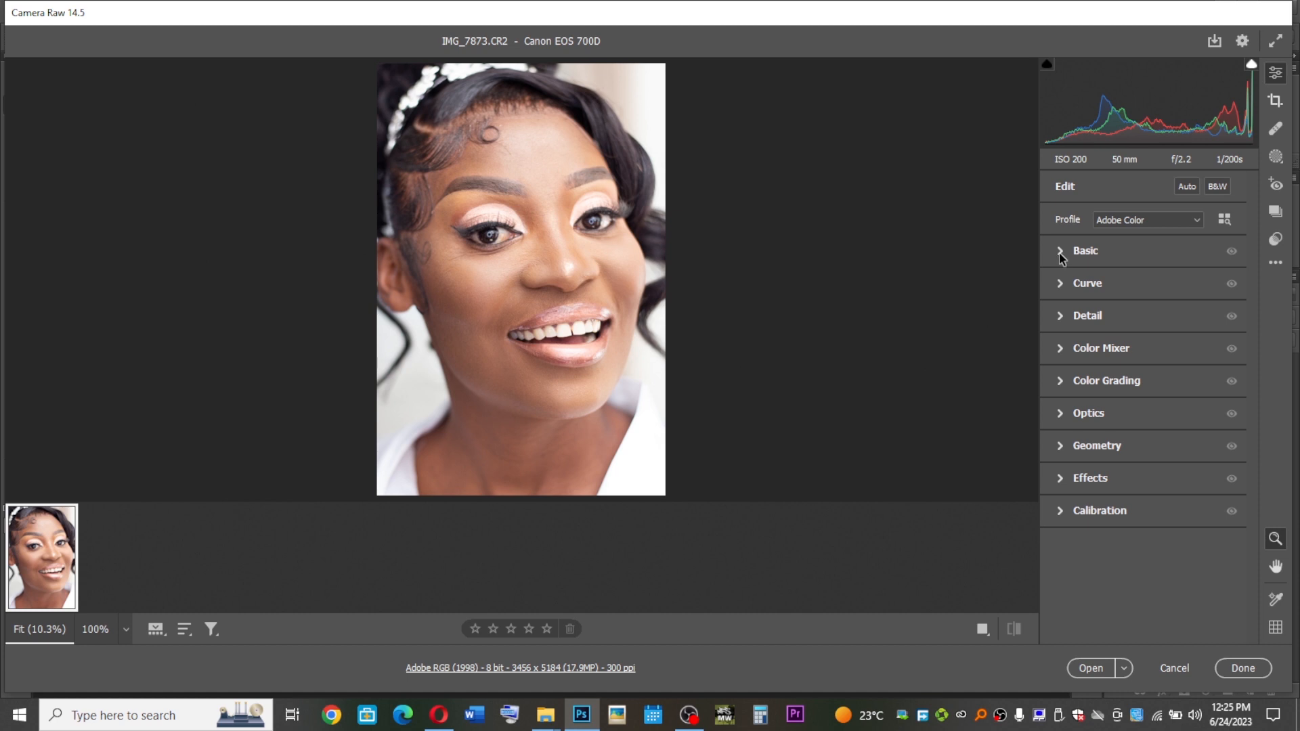
Expand the Basic panel and set Highlights to -71, Whites to -70, Shadows to +7 and Contrast to +13
left_click(1059, 252)
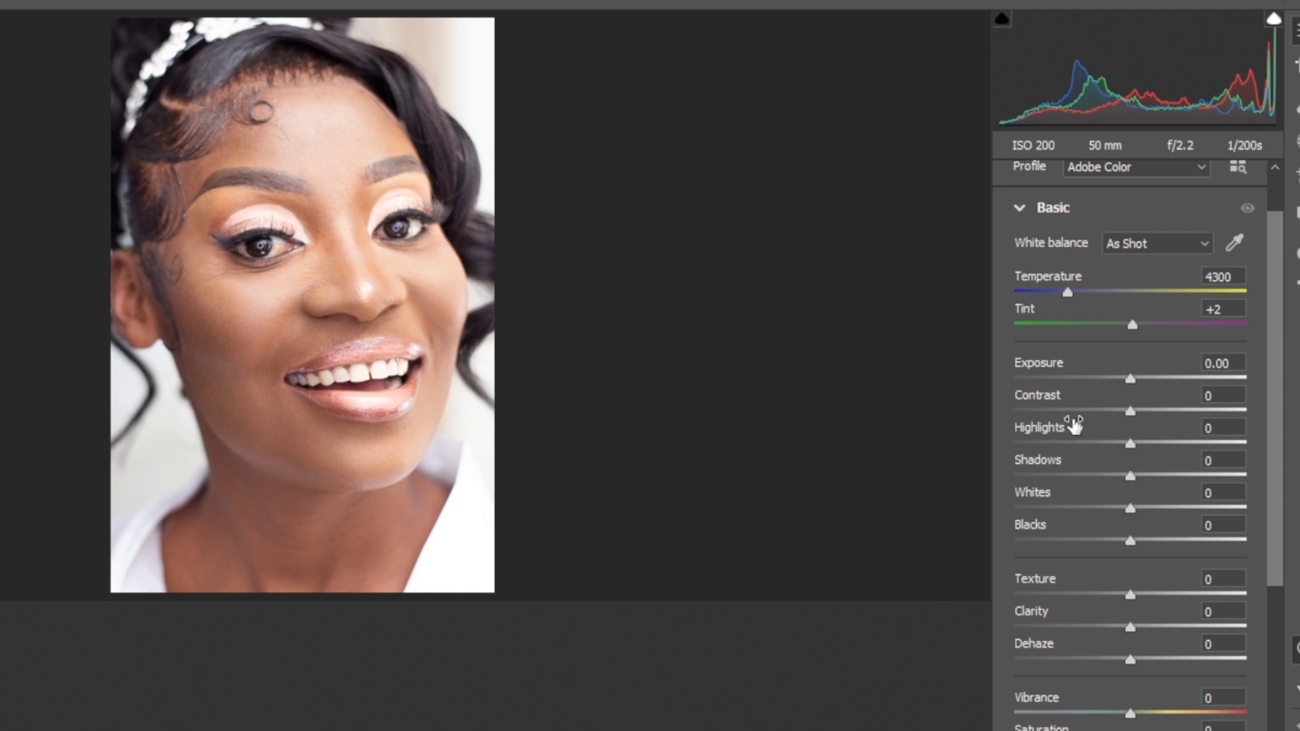
left_click(1048, 442)
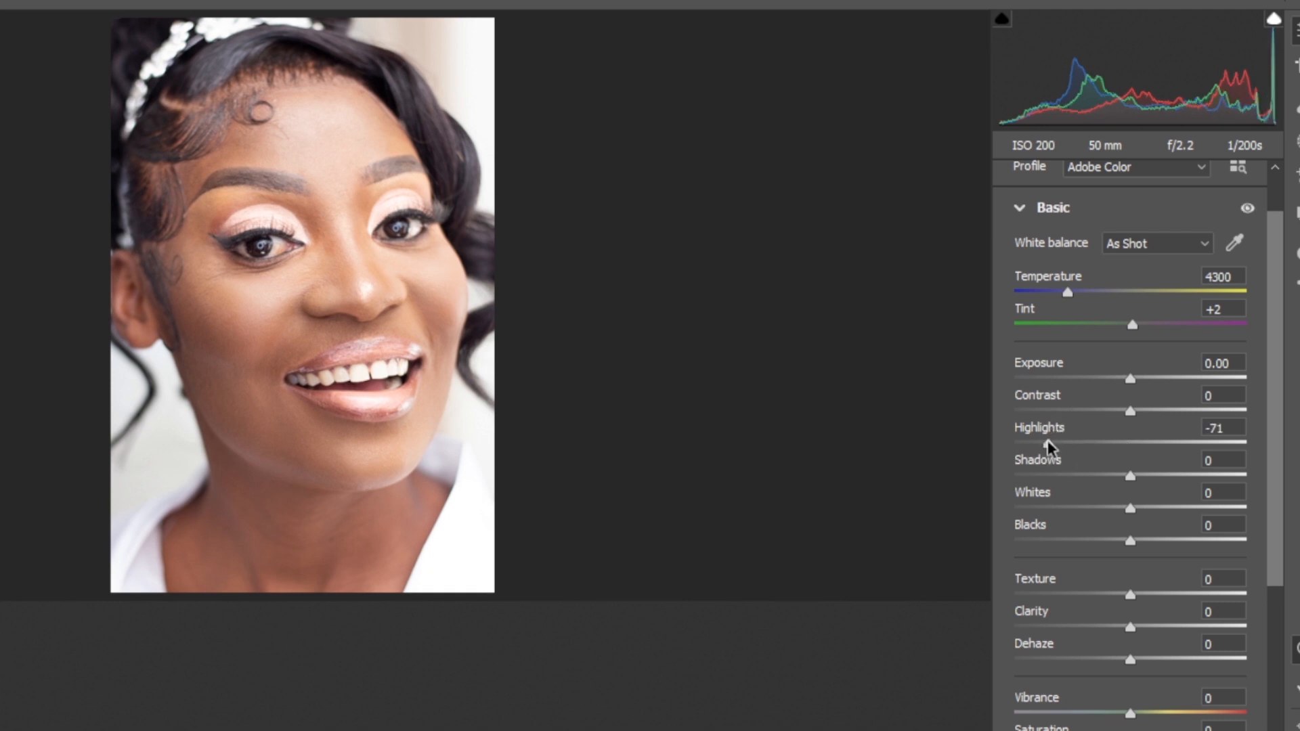
left_click(1048, 508)
left_click_drag(1136, 476, 1144, 477)
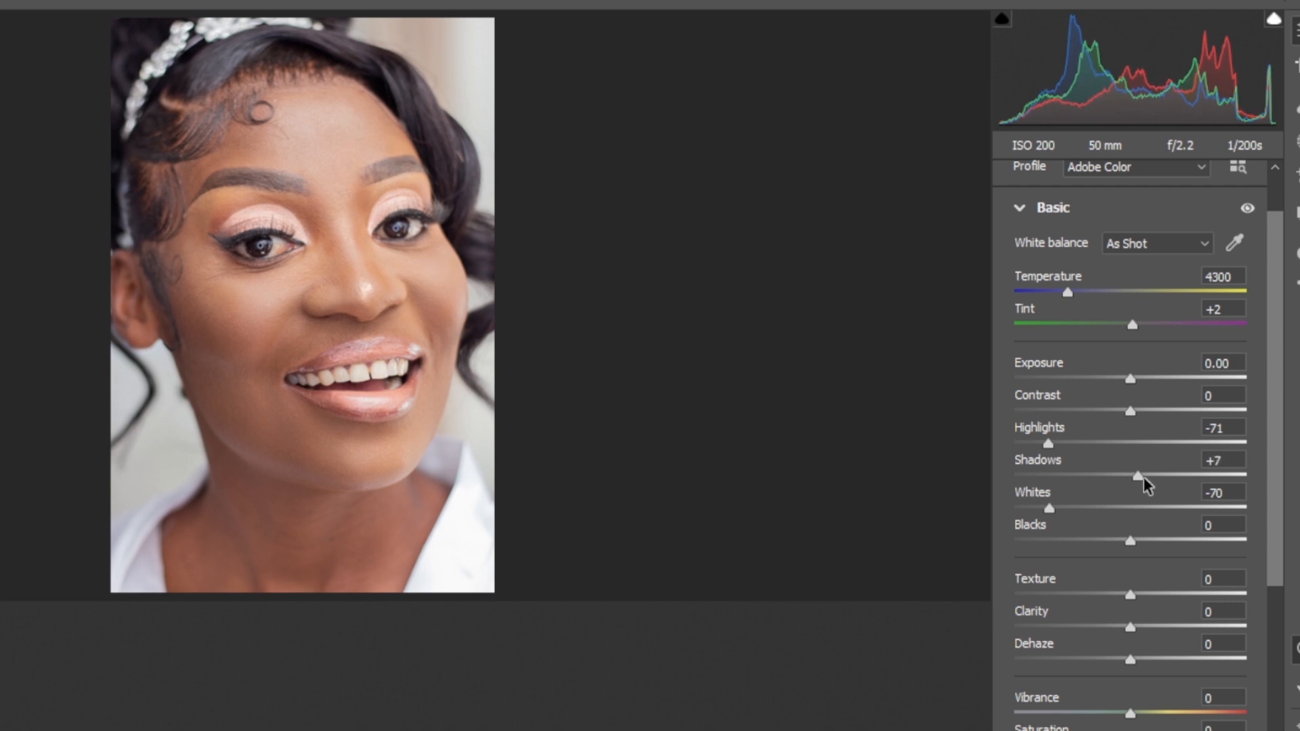
left_click(1145, 411)
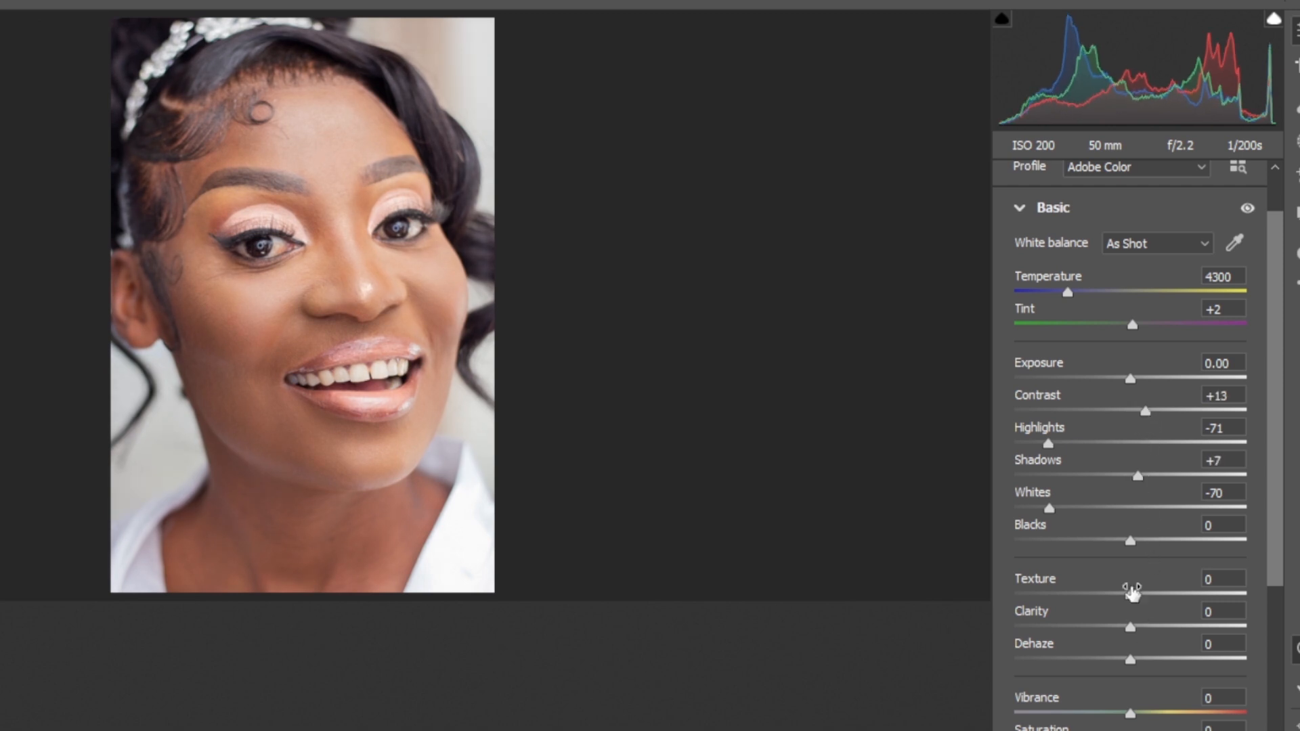
Set Clarity to +7 and Texture to +15, then lower Whites to -75 and Highlights to -84
mouse_move(1143, 629)
left_mouse_down()
mouse_move(1156, 629)
mouse_move(1145, 608)
mouse_move(1128, 609)
left_mouse_up()
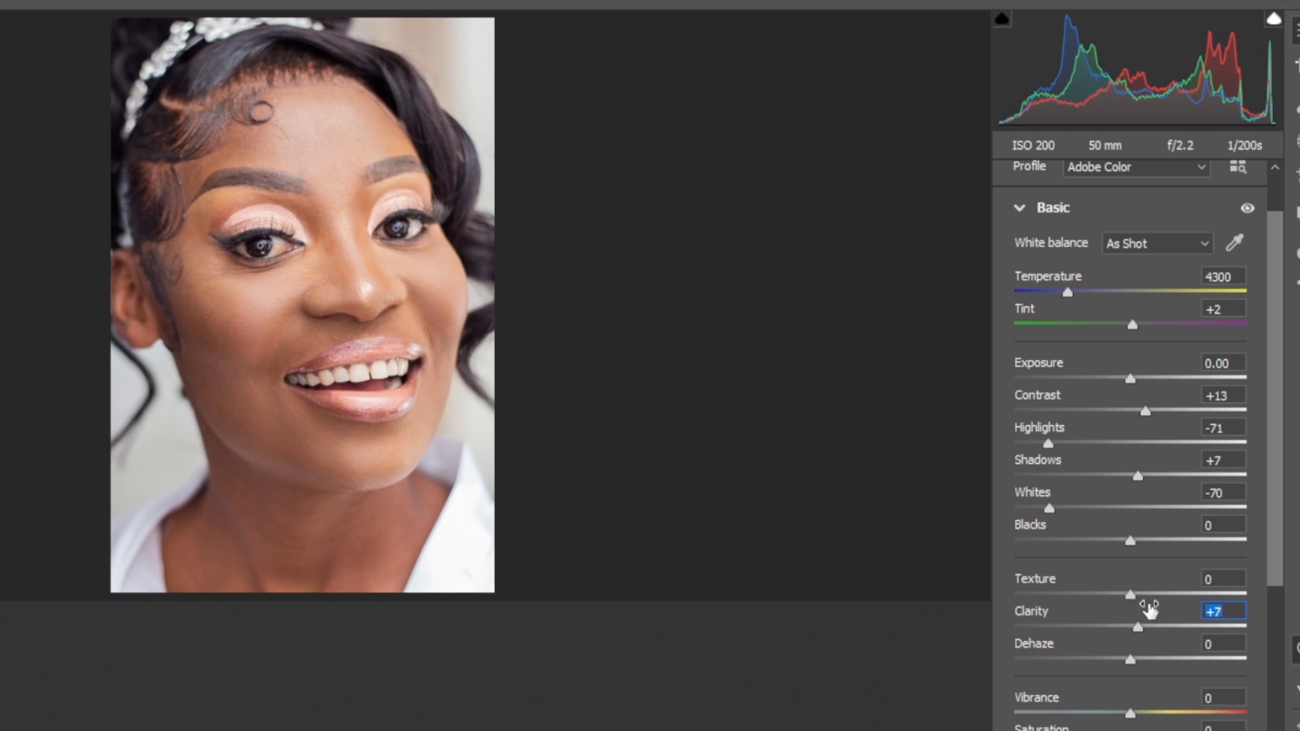
left_click_drag(1136, 593, 1147, 593)
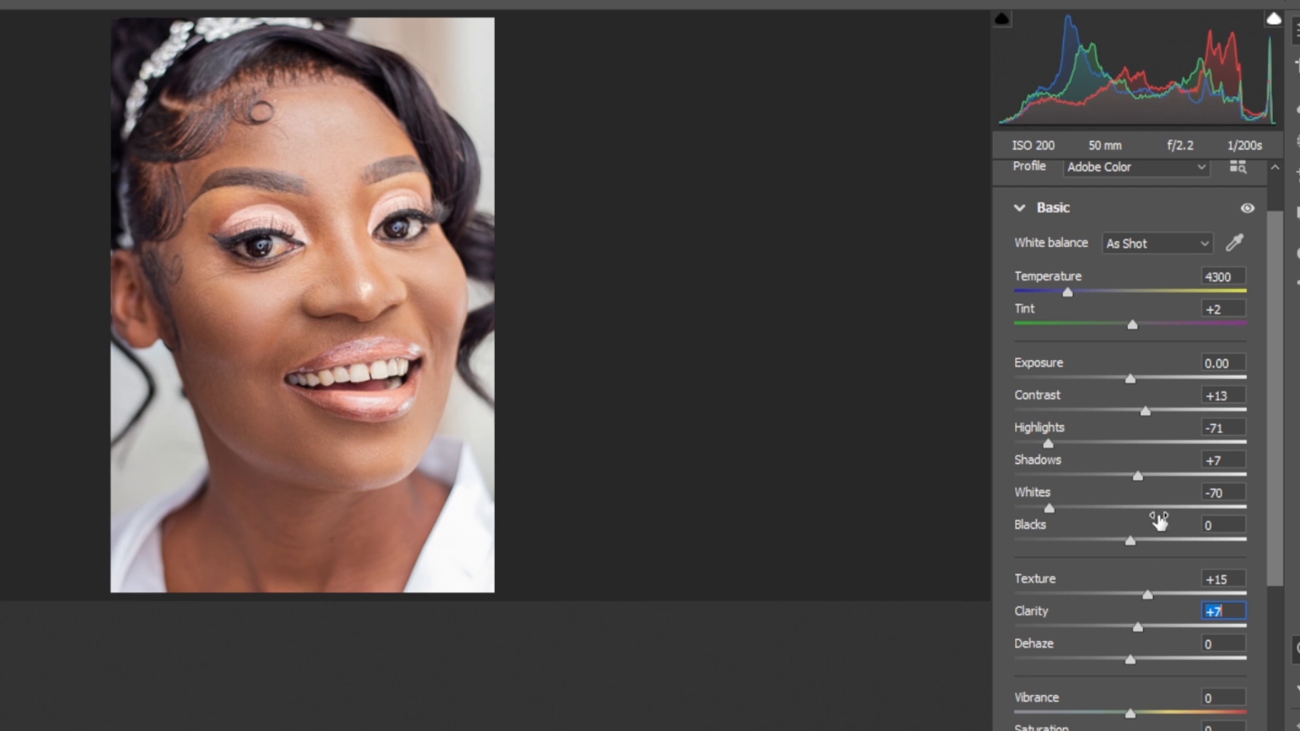
left_click_drag(1053, 507, 1044, 508)
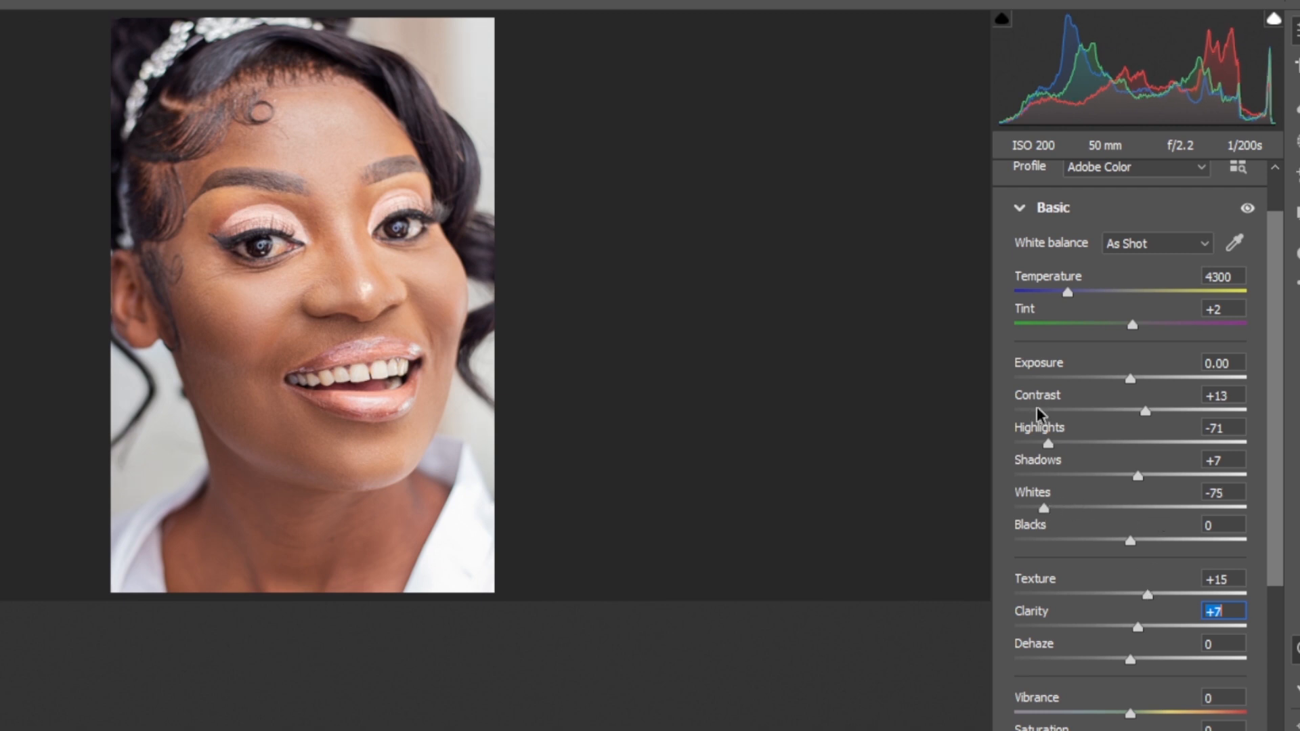
left_click_drag(1048, 443, 1033, 444)
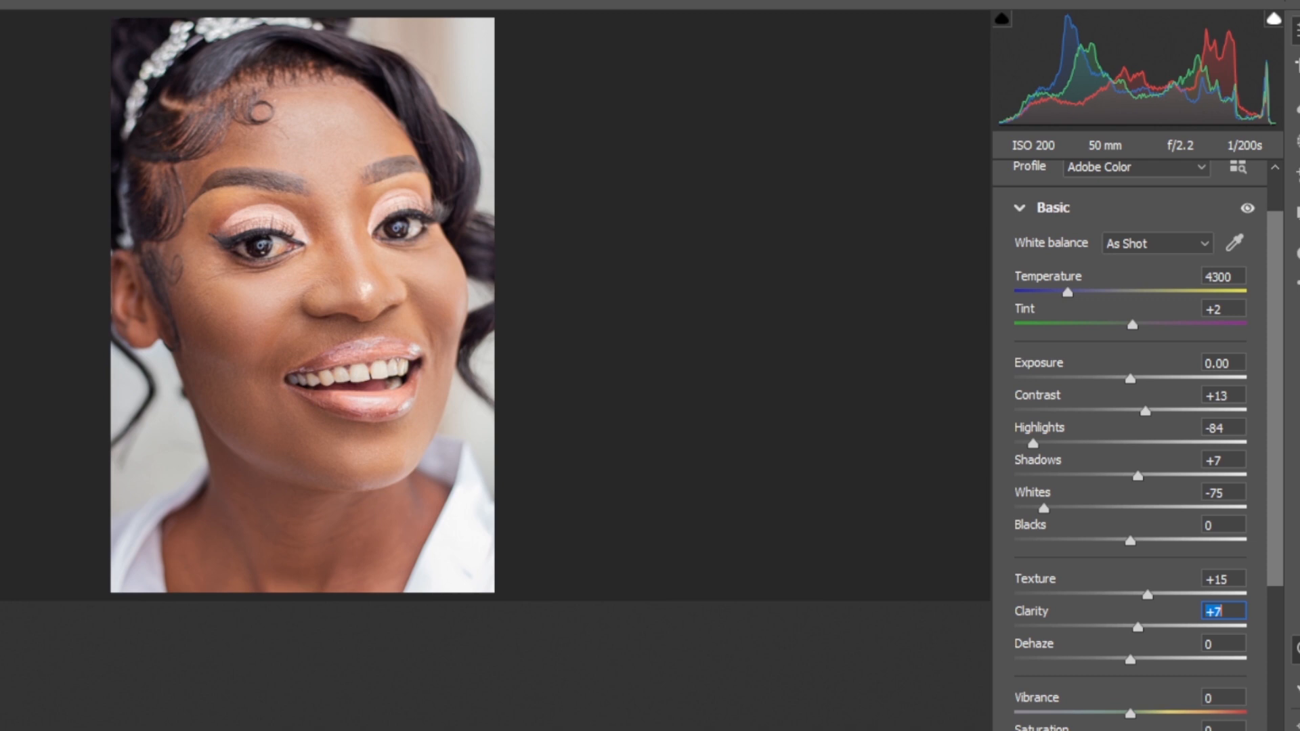
Toggle the before/after preview to compare the Basic adjustments with the original
key("backslash")
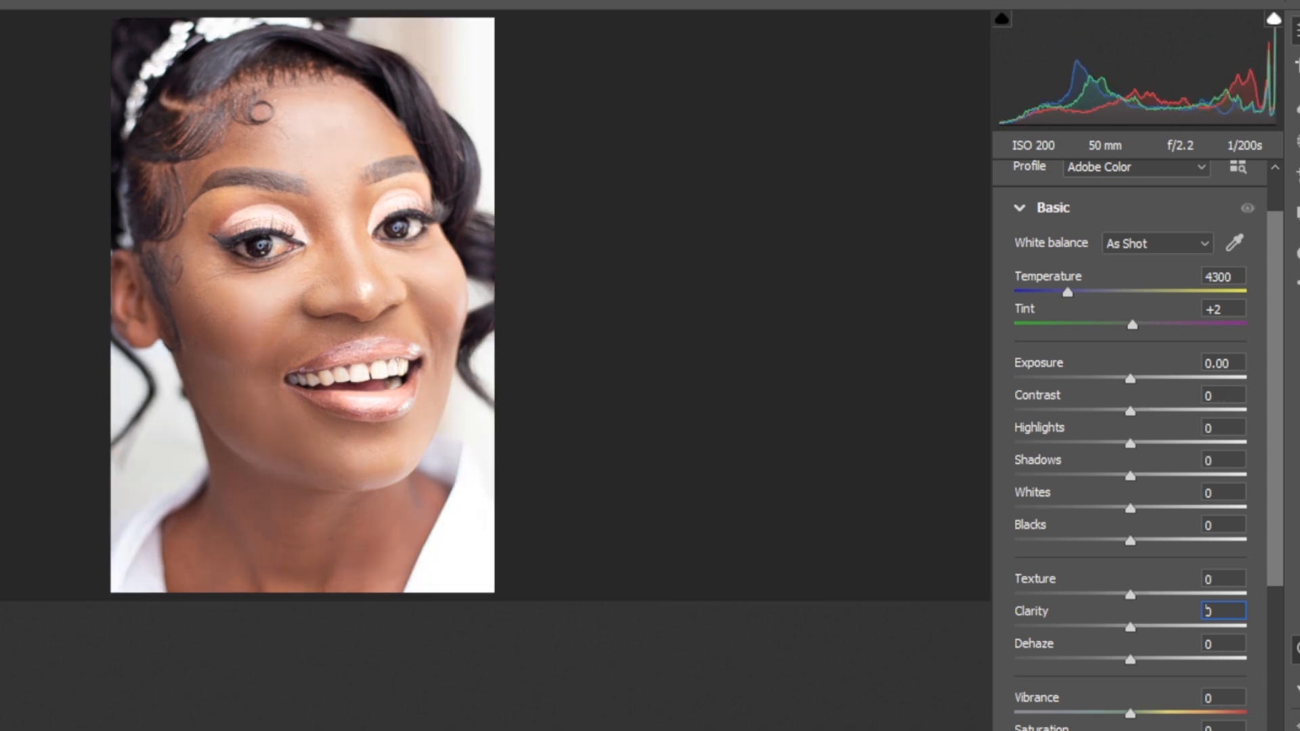
key("backslash")
key("backslash")
key("backslash")
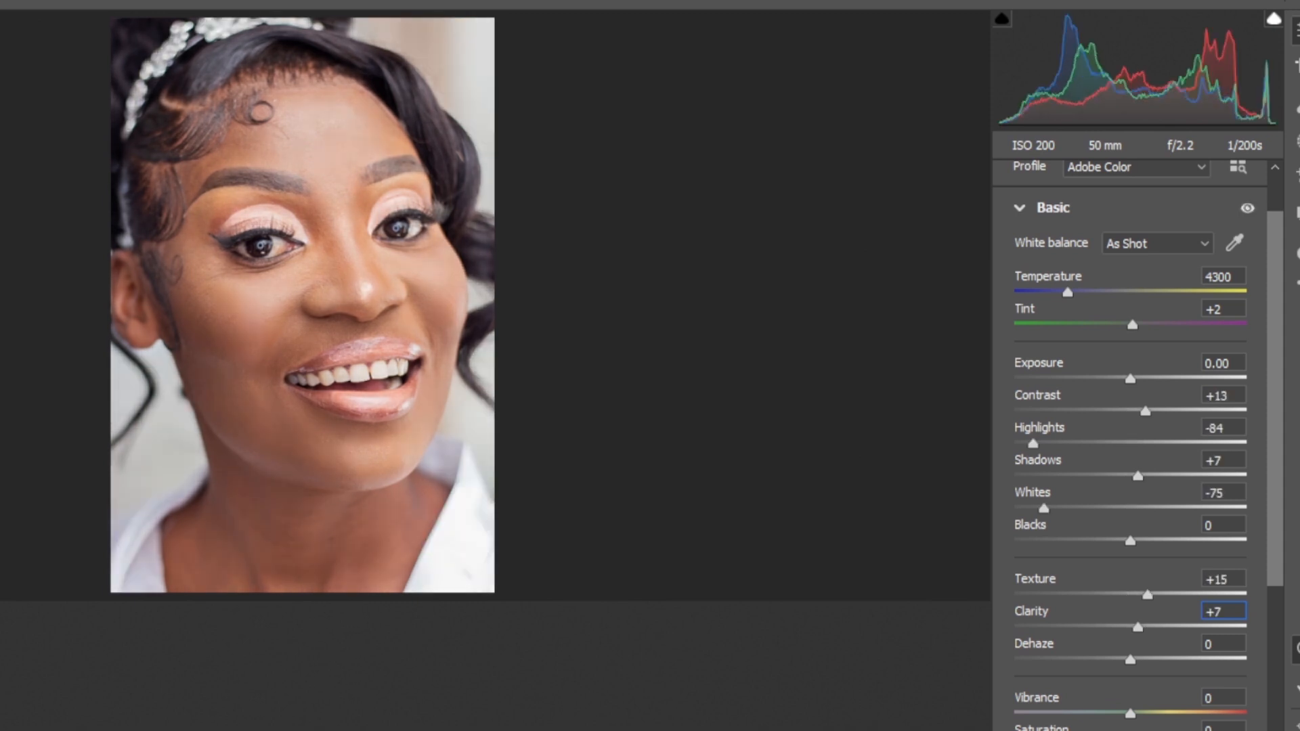
key("backslash")
Open the tone curve and add a shadow point around input 54, output 62, moving the black point to input 3
left_click_drag(1266, 508, 1279, 691)
left_click(1023, 474)
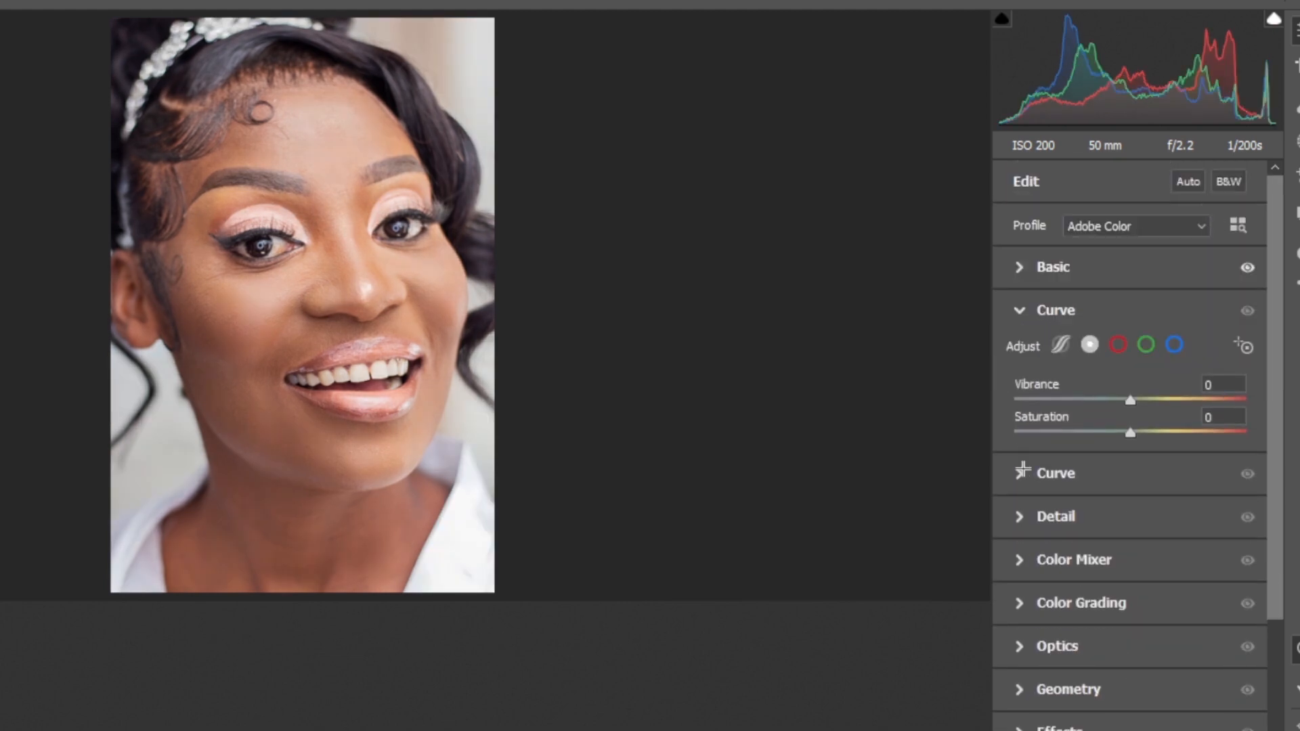
left_click(1063, 552)
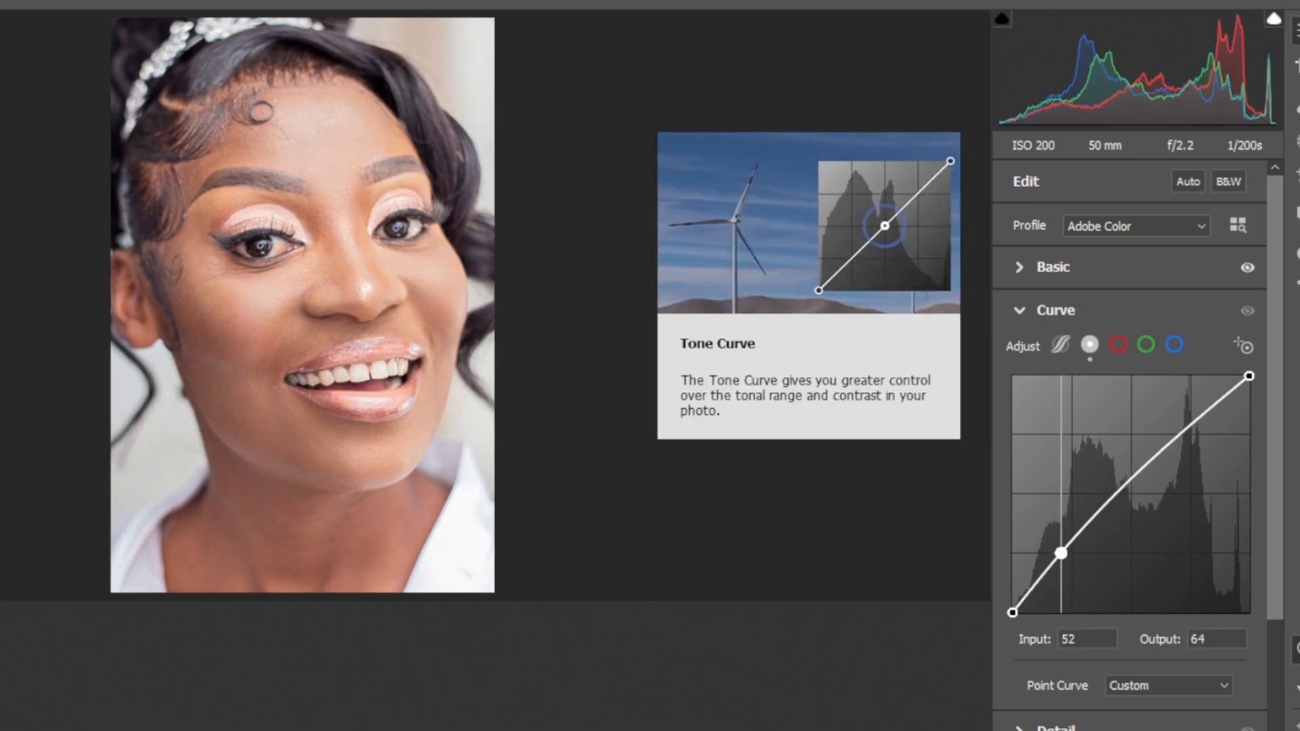
left_click_drag(1063, 552, 1062, 556)
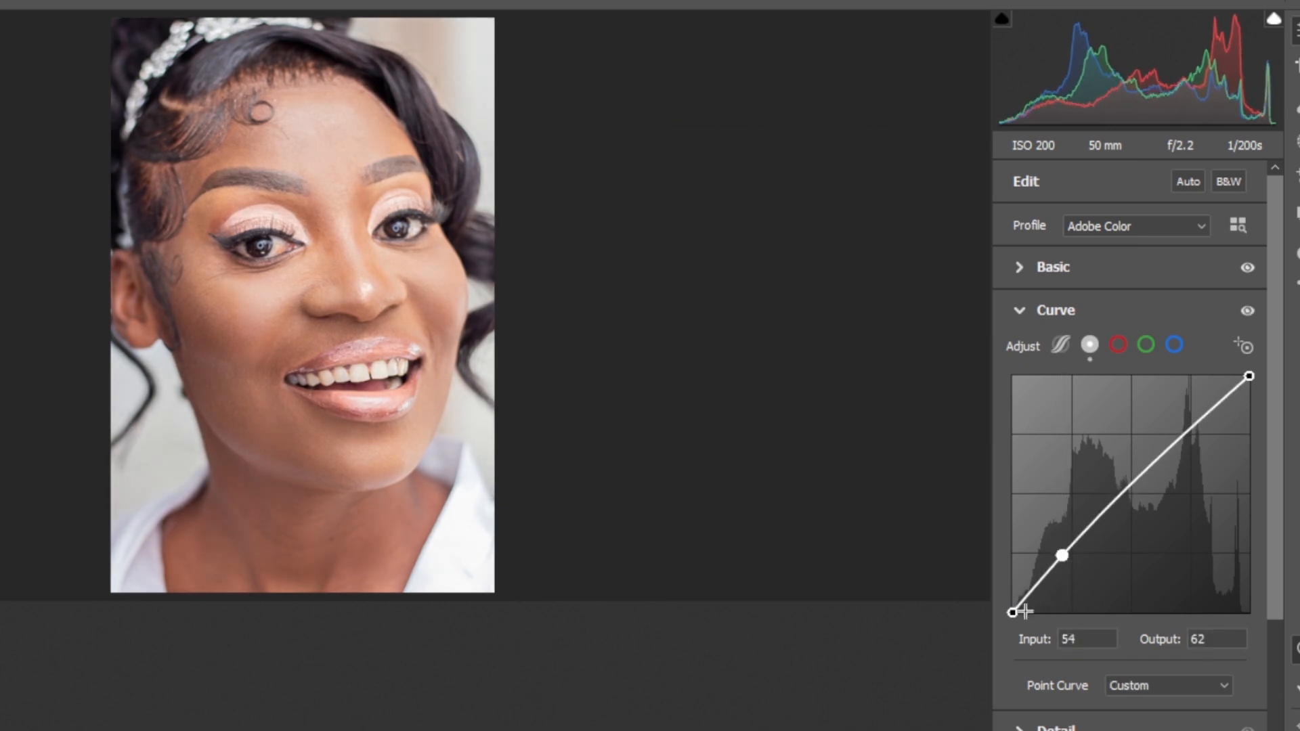
left_click_drag(1012, 613, 1016, 612)
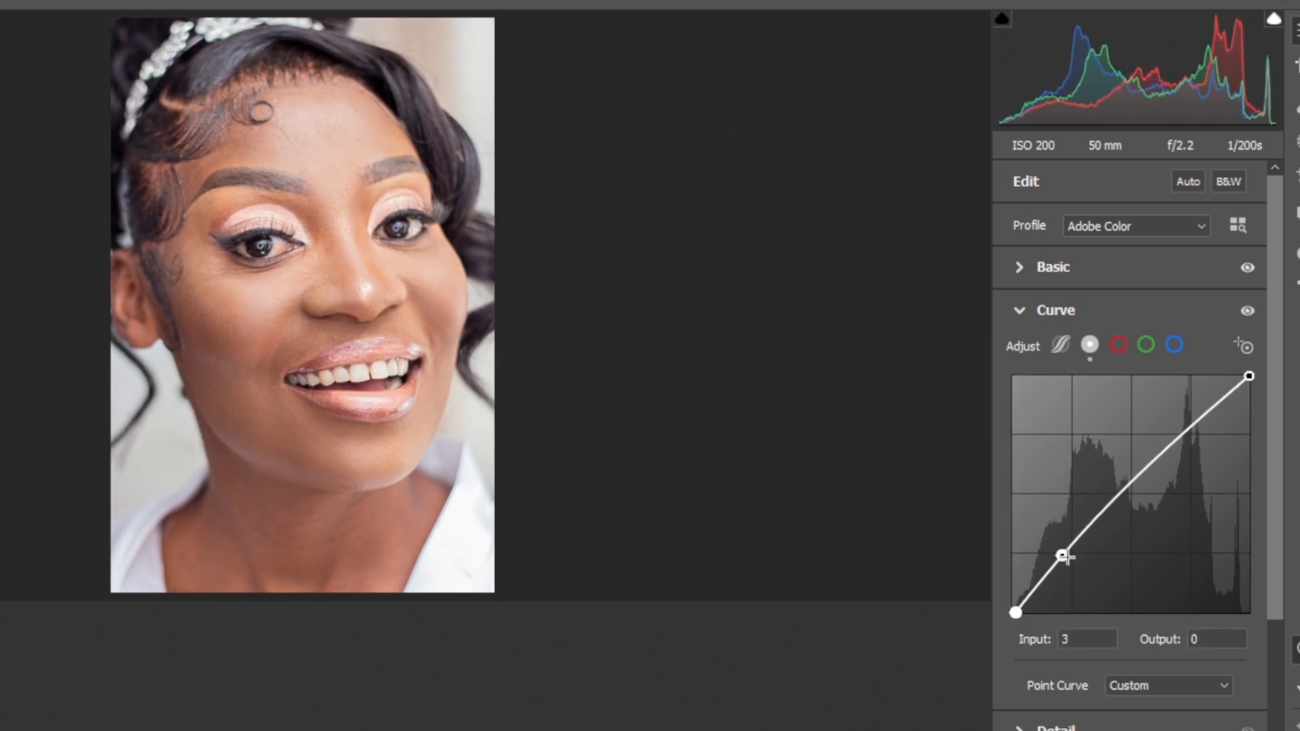
left_click_drag(1063, 554, 1063, 556)
Toggle the curve adjustment on and off to compare its effect
key("ctrl+alt+p")
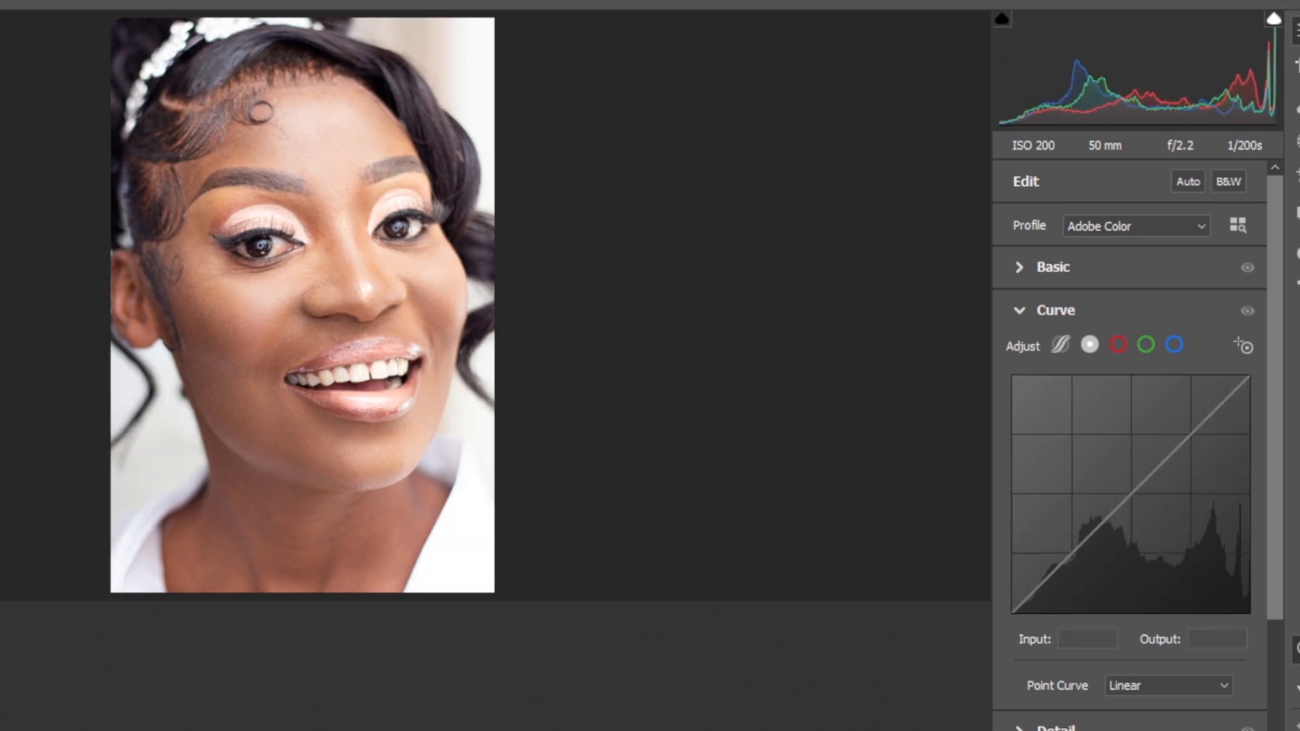
key("ctrl+alt+p")
key("ctrl+alt+p")
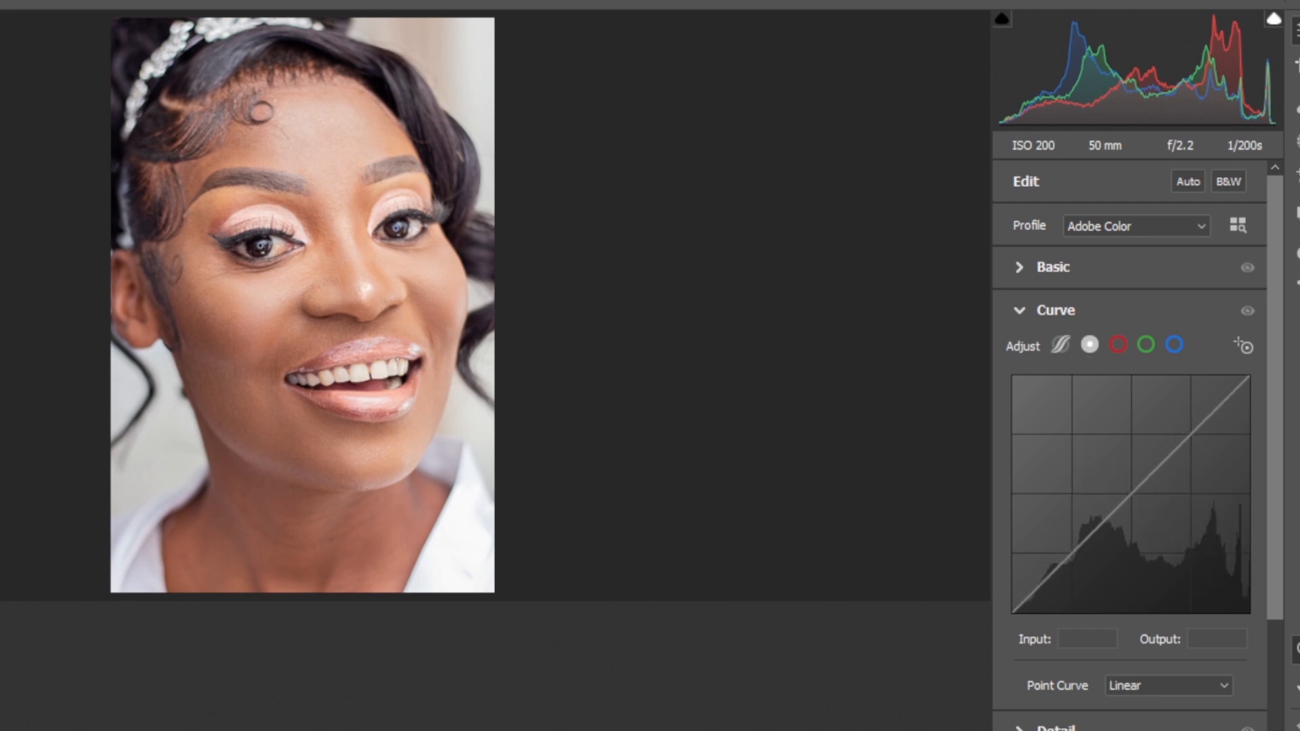
key("ctrl+alt+p")
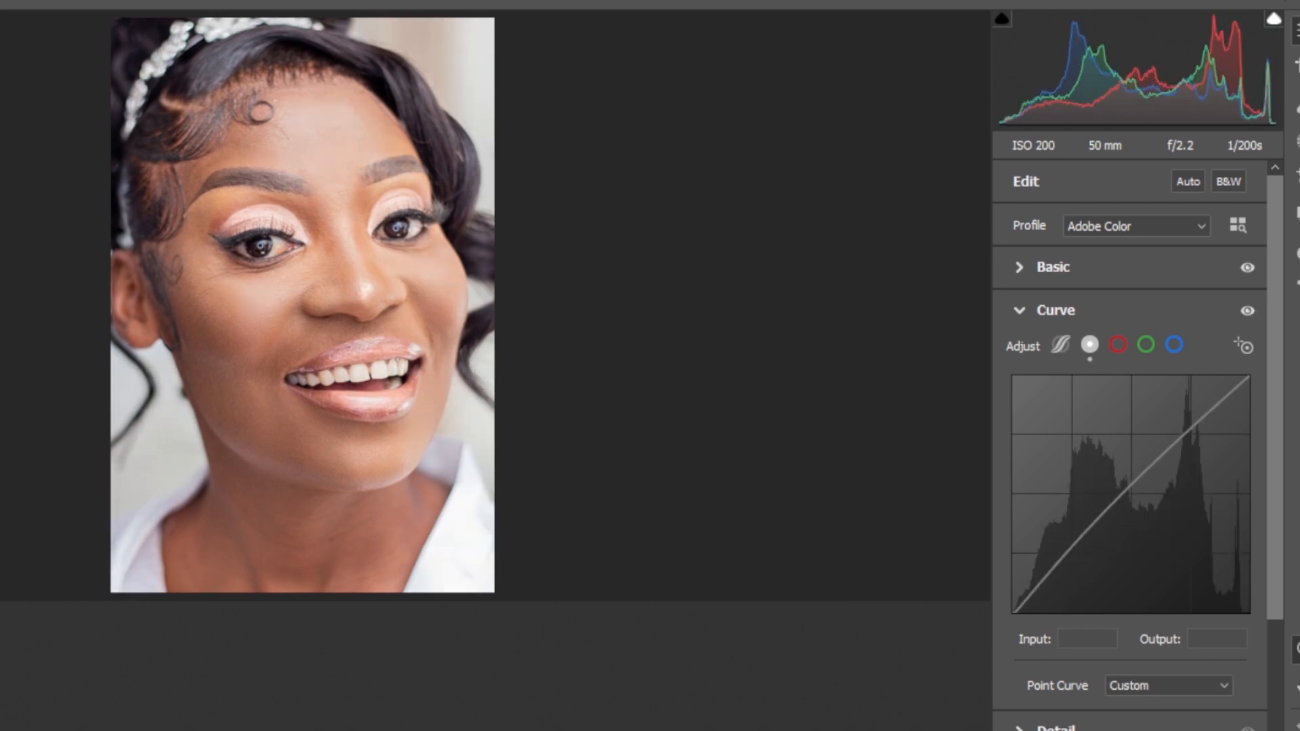
key("ctrl+alt+p")
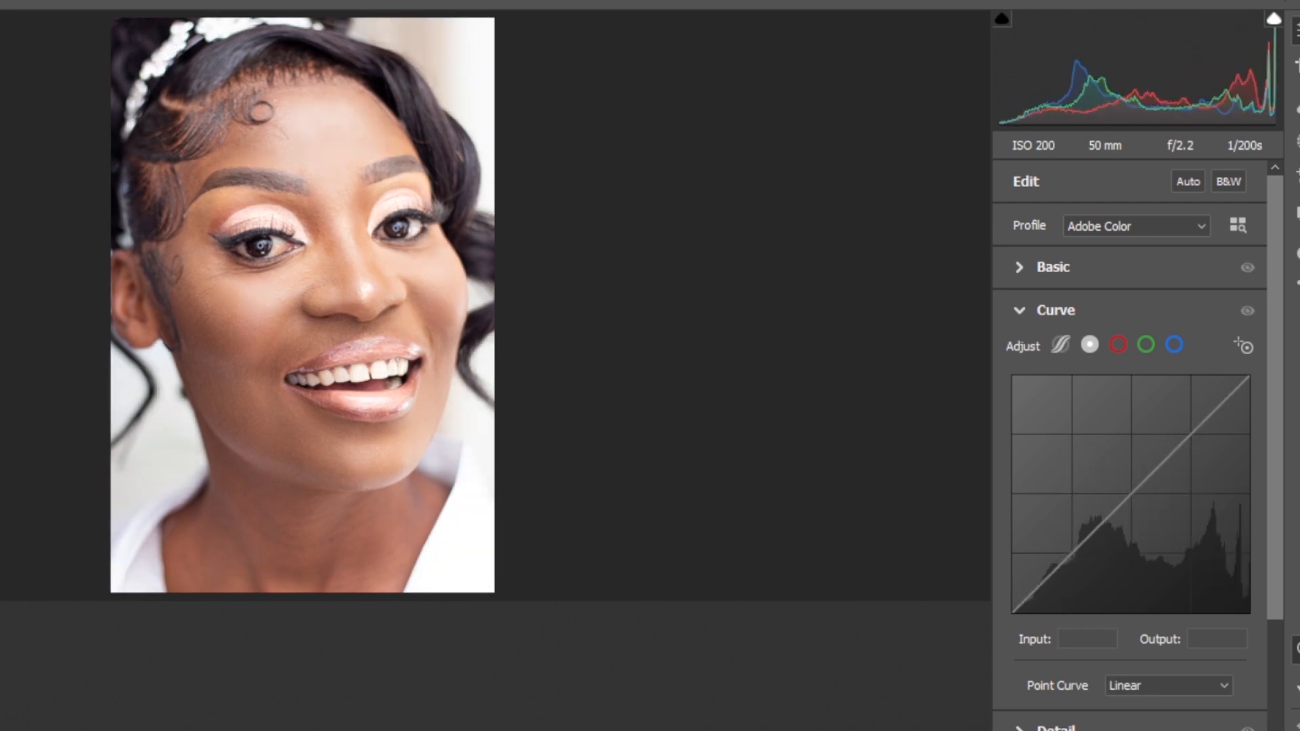
key("ctrl+alt+p")
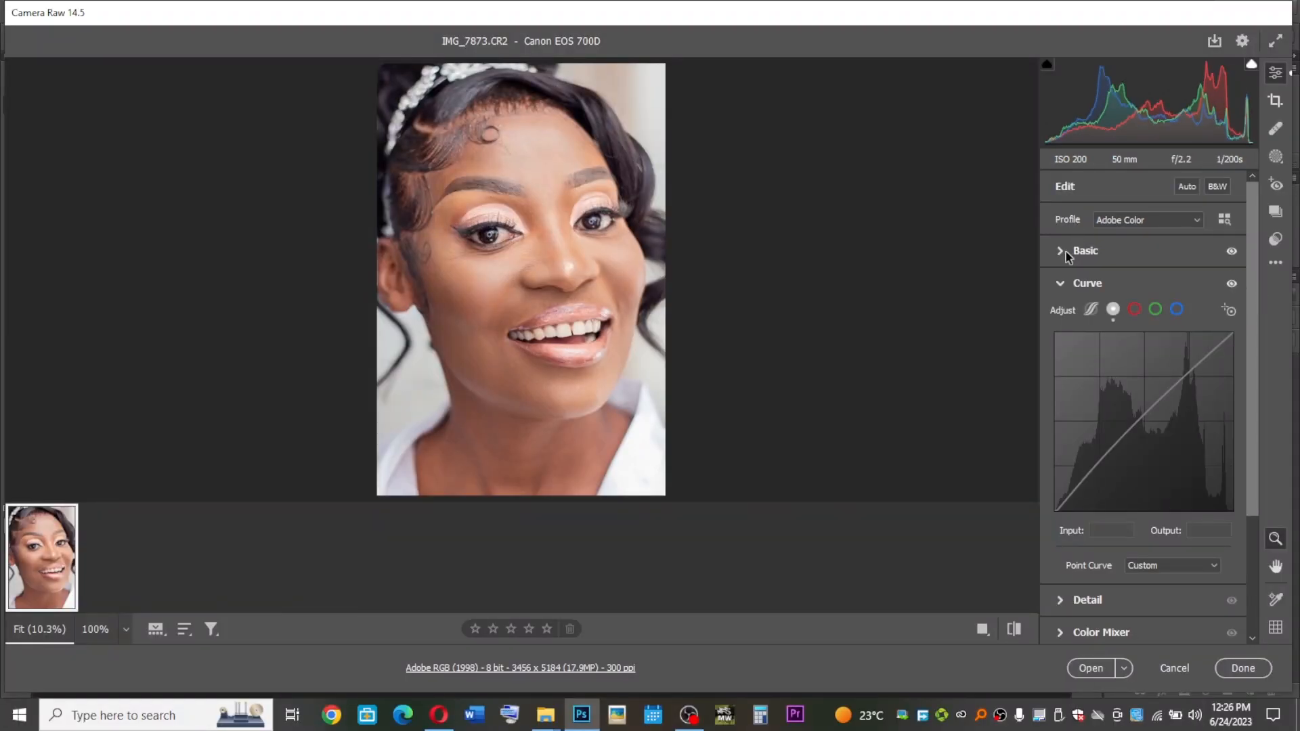
Reopen the Basic panel and set Exposure to -0.25
left_click(1026, 268)
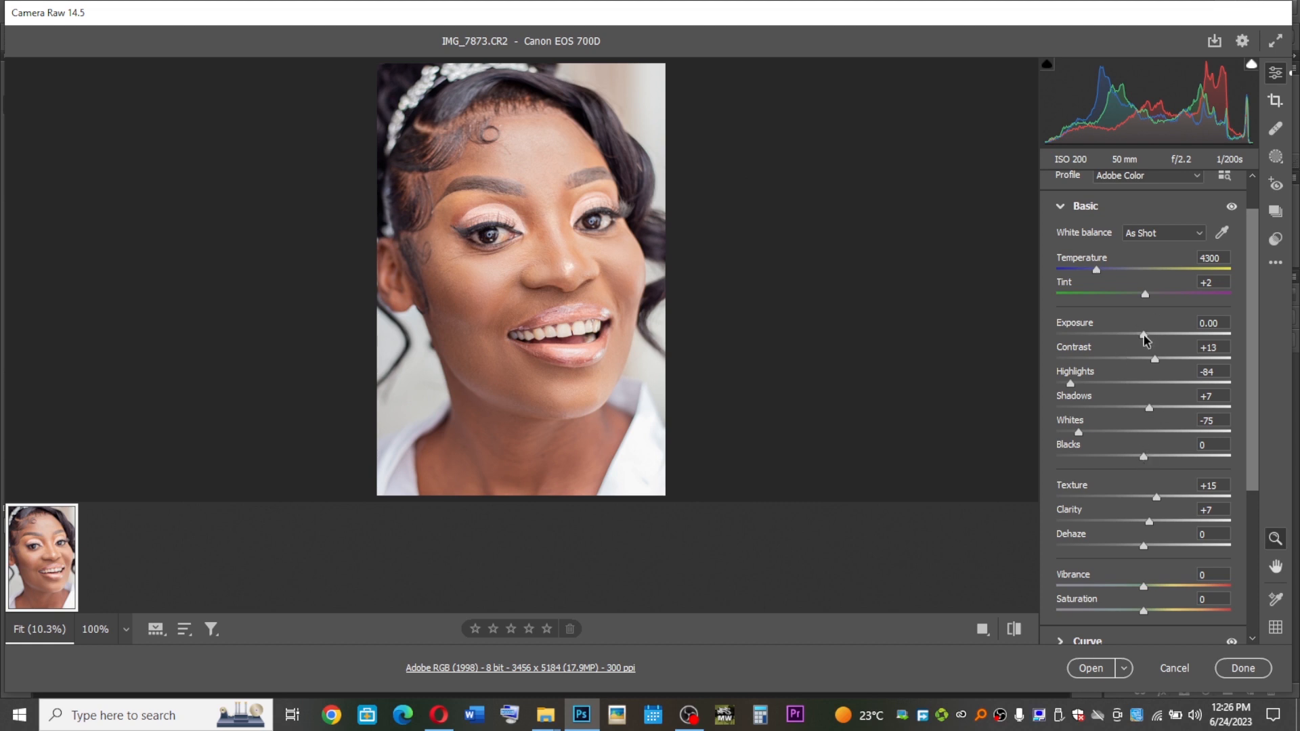
left_click_drag(1147, 335, 1141, 335)
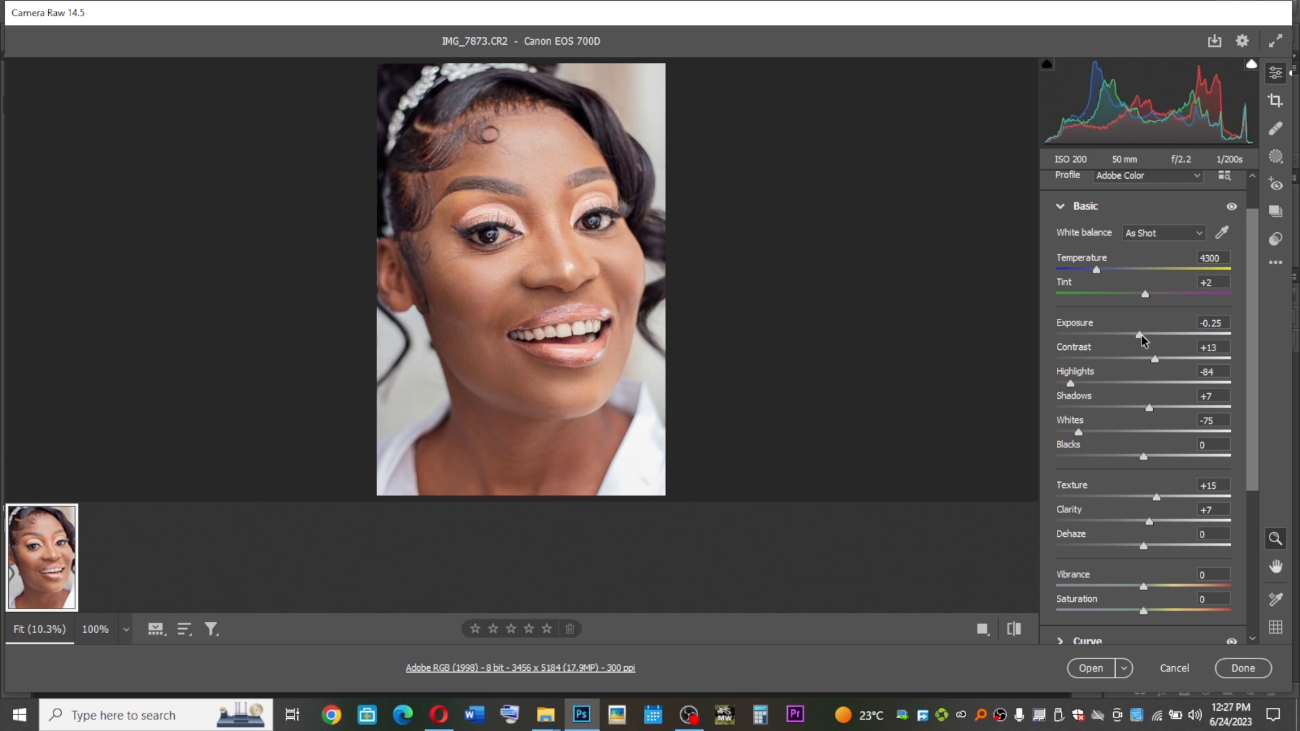
Compare the original and edited views, then open the image in Photoshop
left_click(1013, 632)
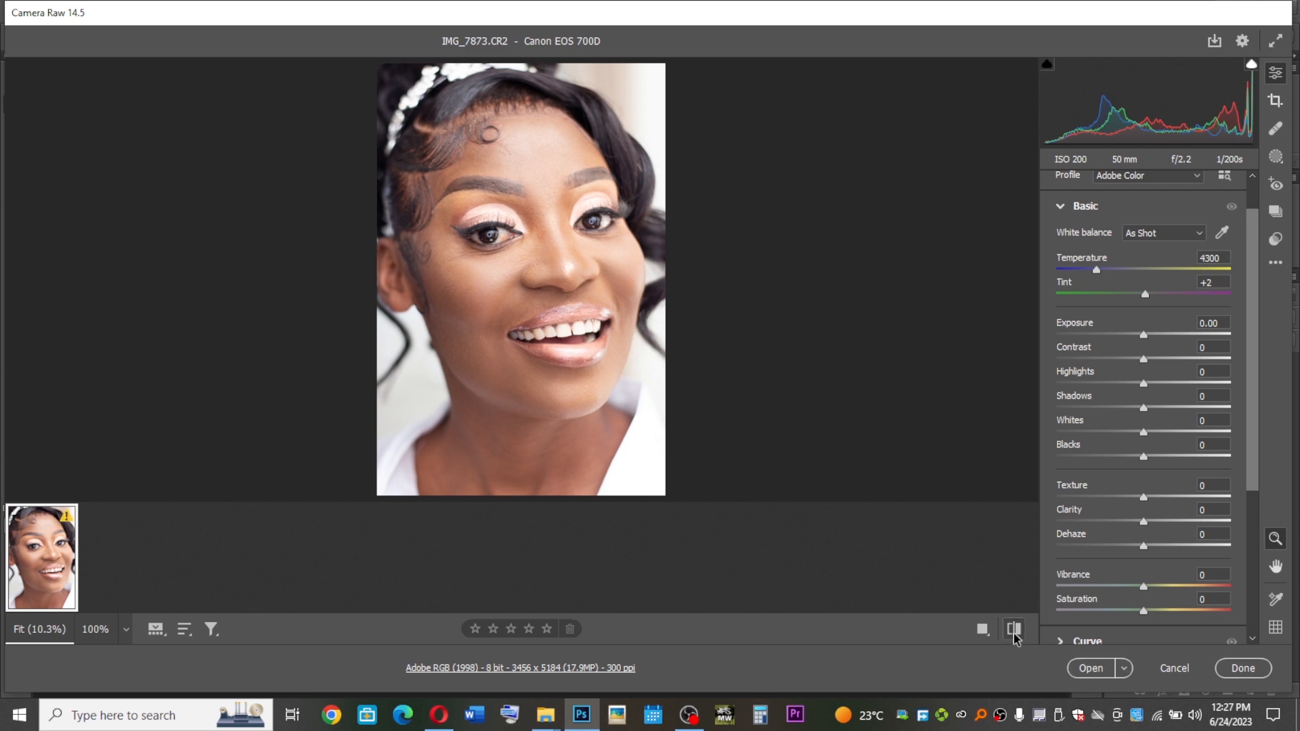
left_click(1014, 632)
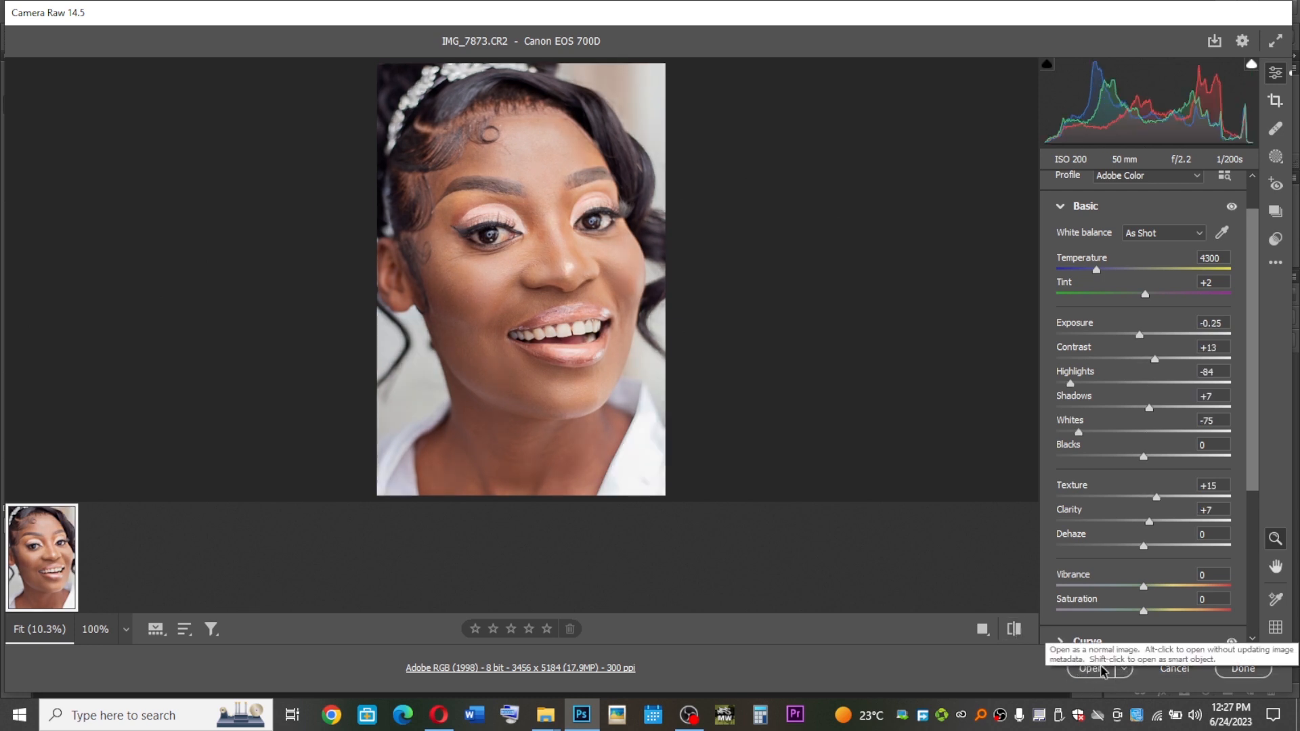
left_click(1090, 671)
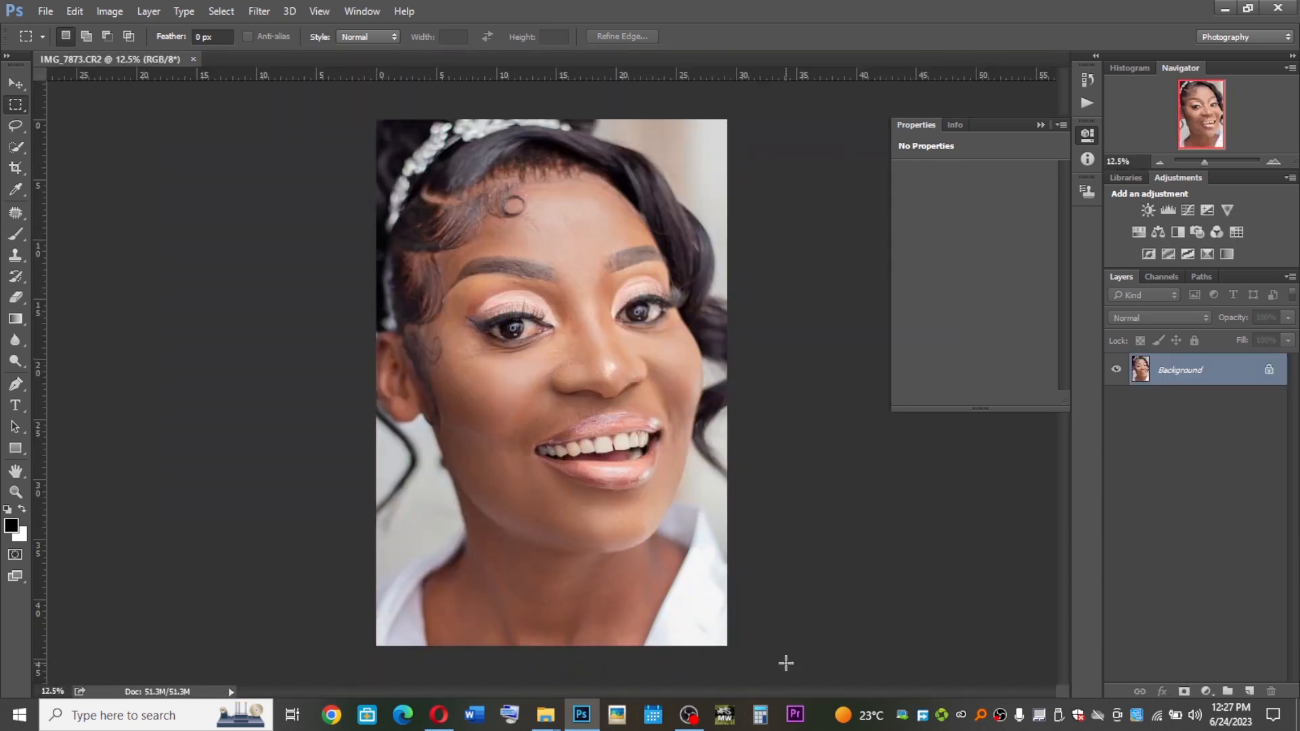
Select the Move tool and switch the workspace to Photography
key("v")
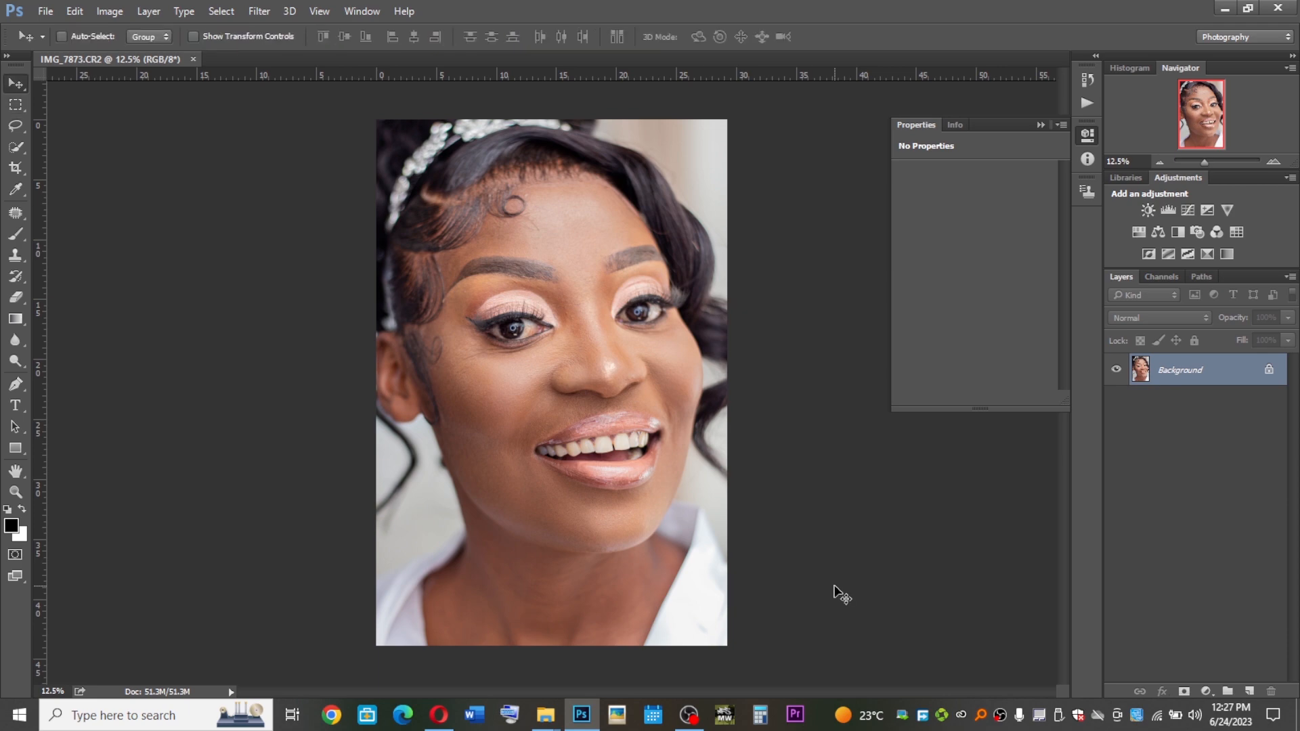
left_click(1245, 37)
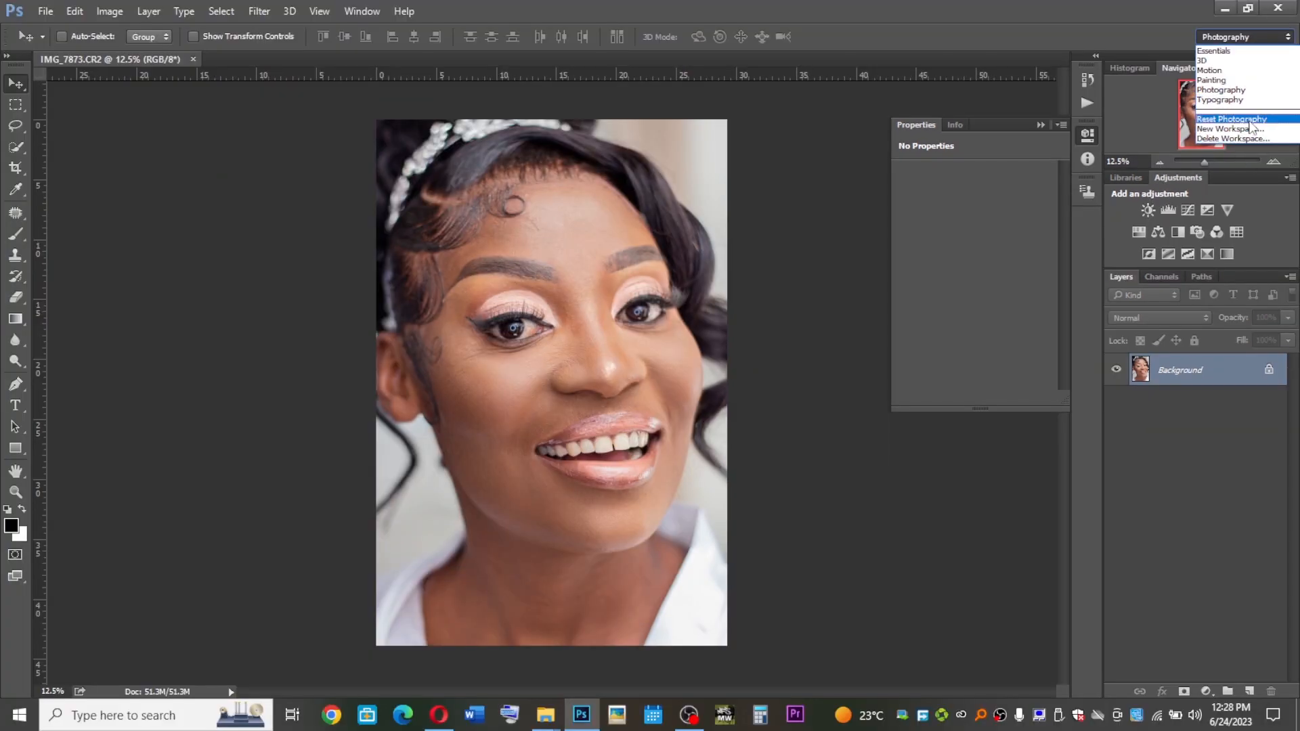
left_click(1222, 90)
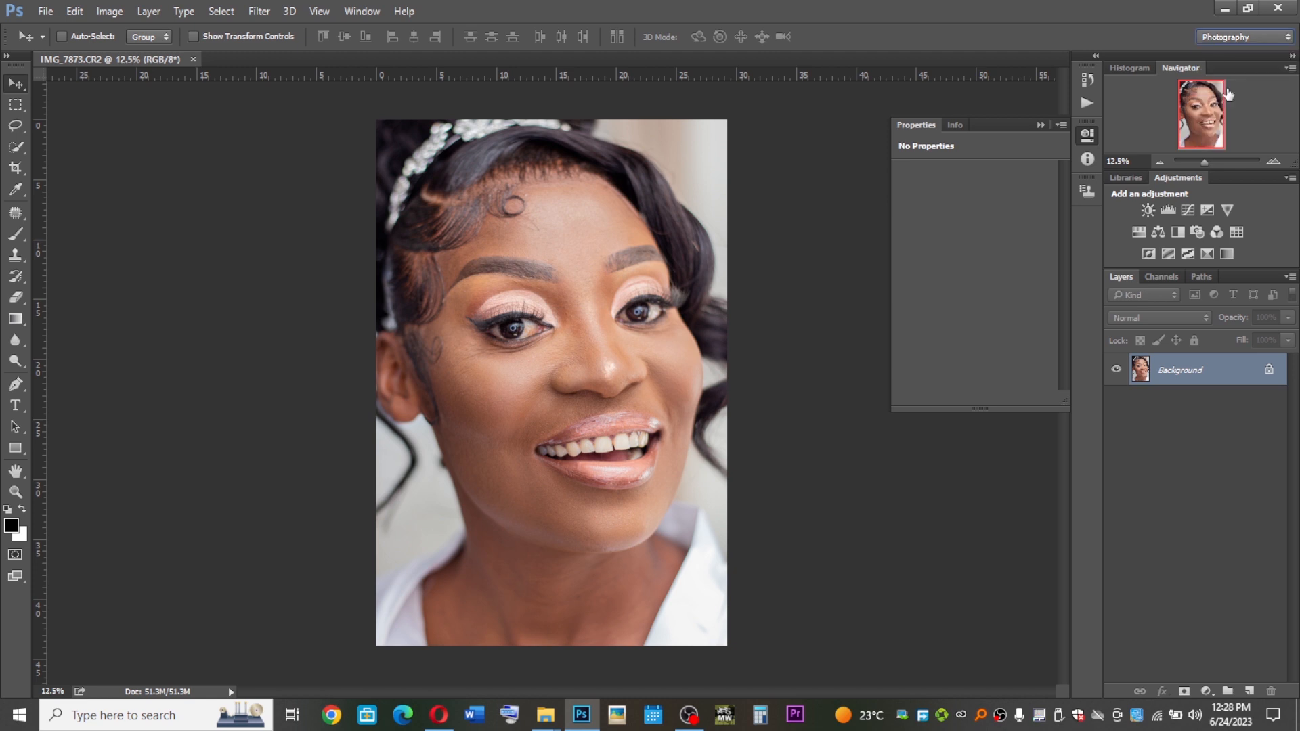
left_click(1173, 177)
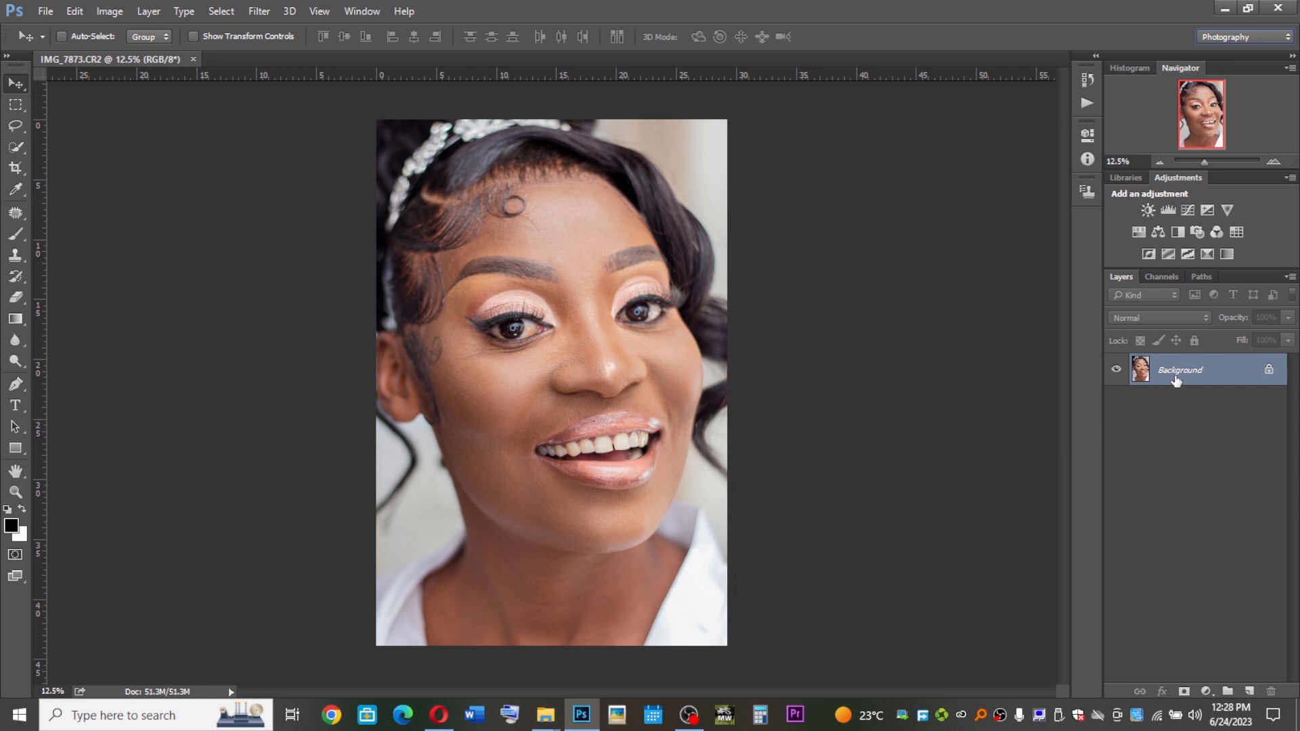
Duplicate the Background layer into a new layer
left_click_drag(1177, 376, 1249, 691)
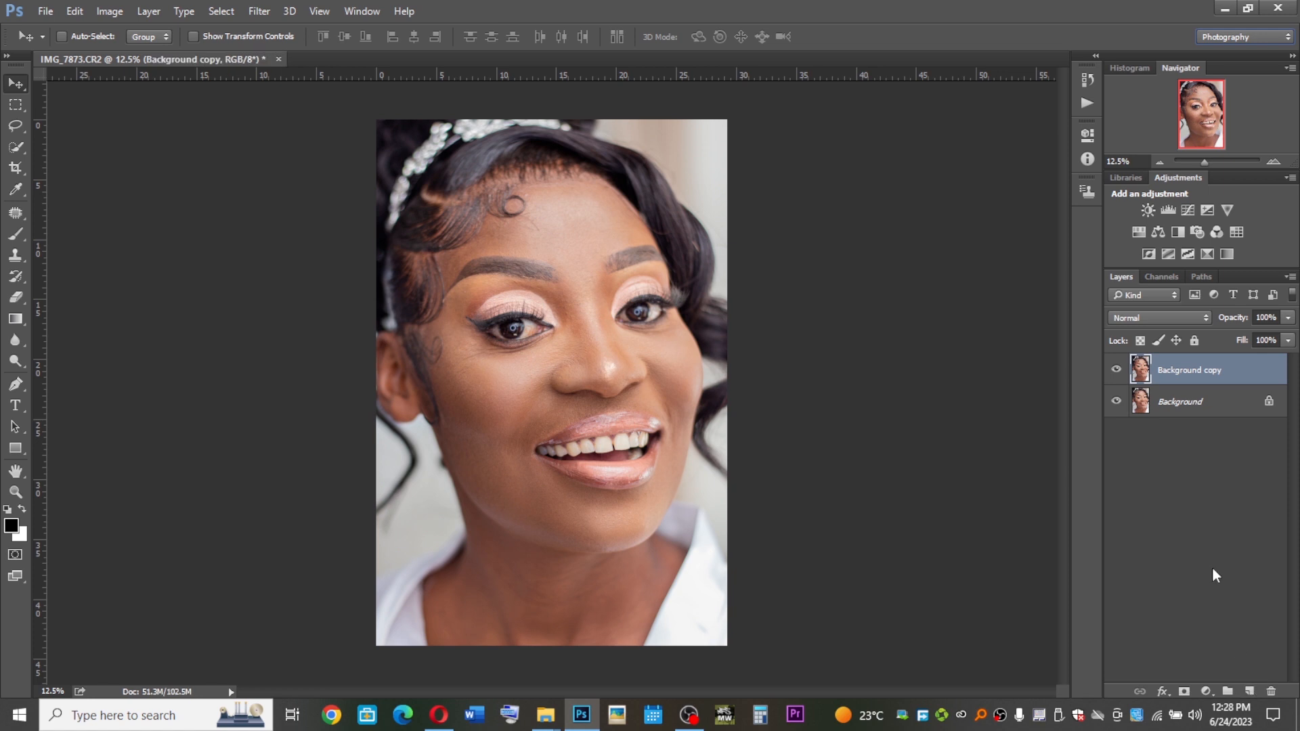
key("ctrl+z")
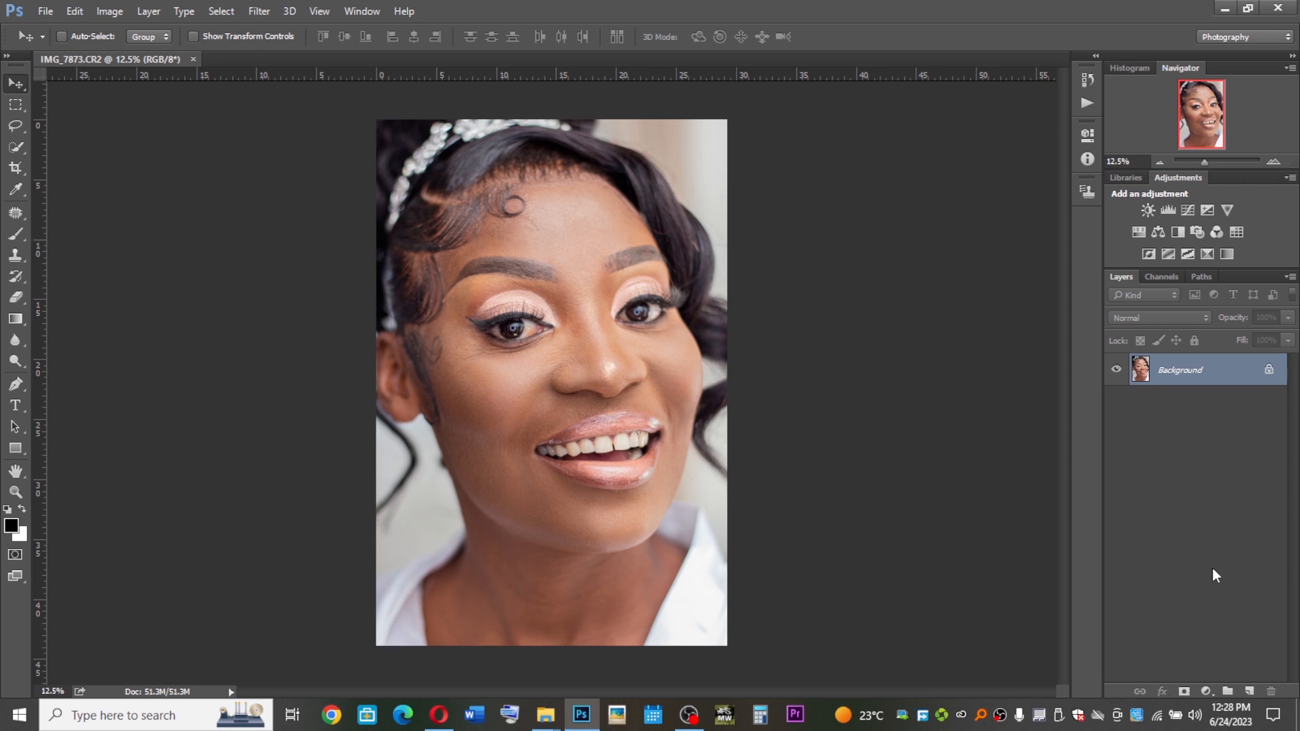
key("ctrl+j")
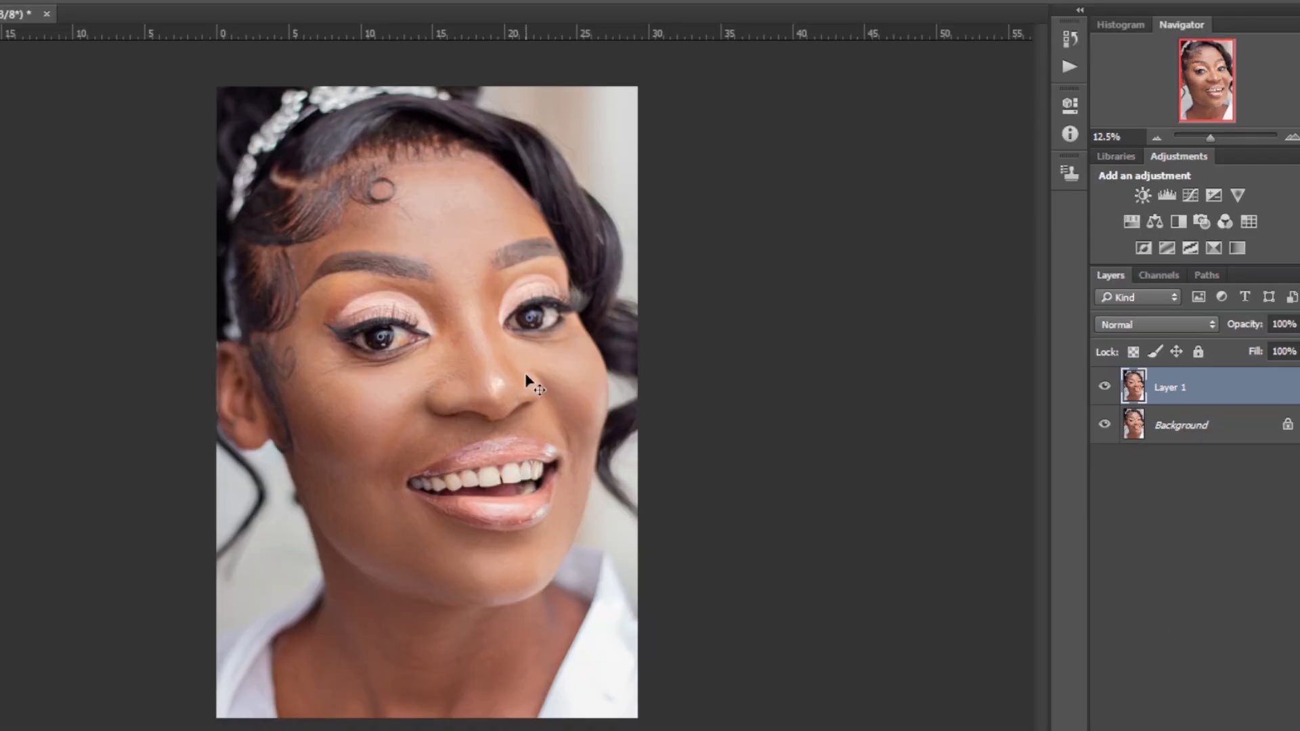
Apply a Surface Blur to Layer 1 with a radius of 46 pixels and a threshold of 38 levels
left_click(70, 0)
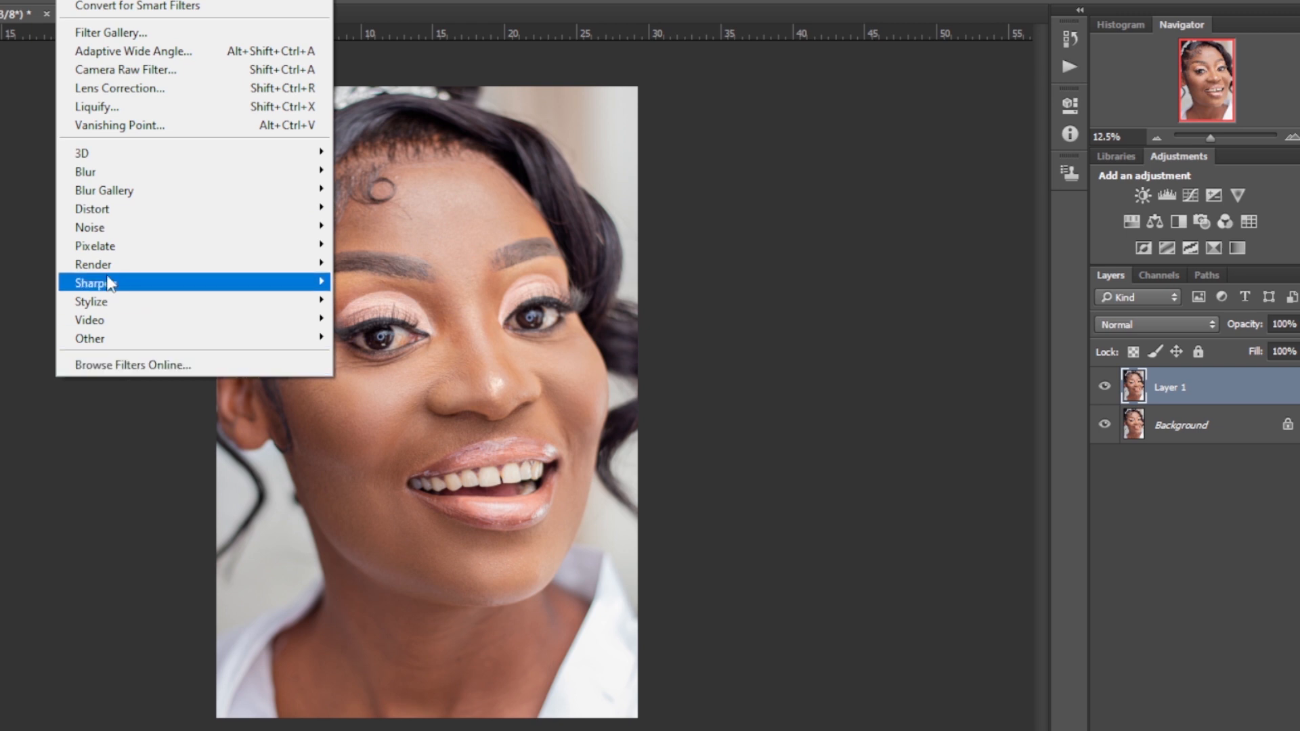
mouse_move(109, 174)
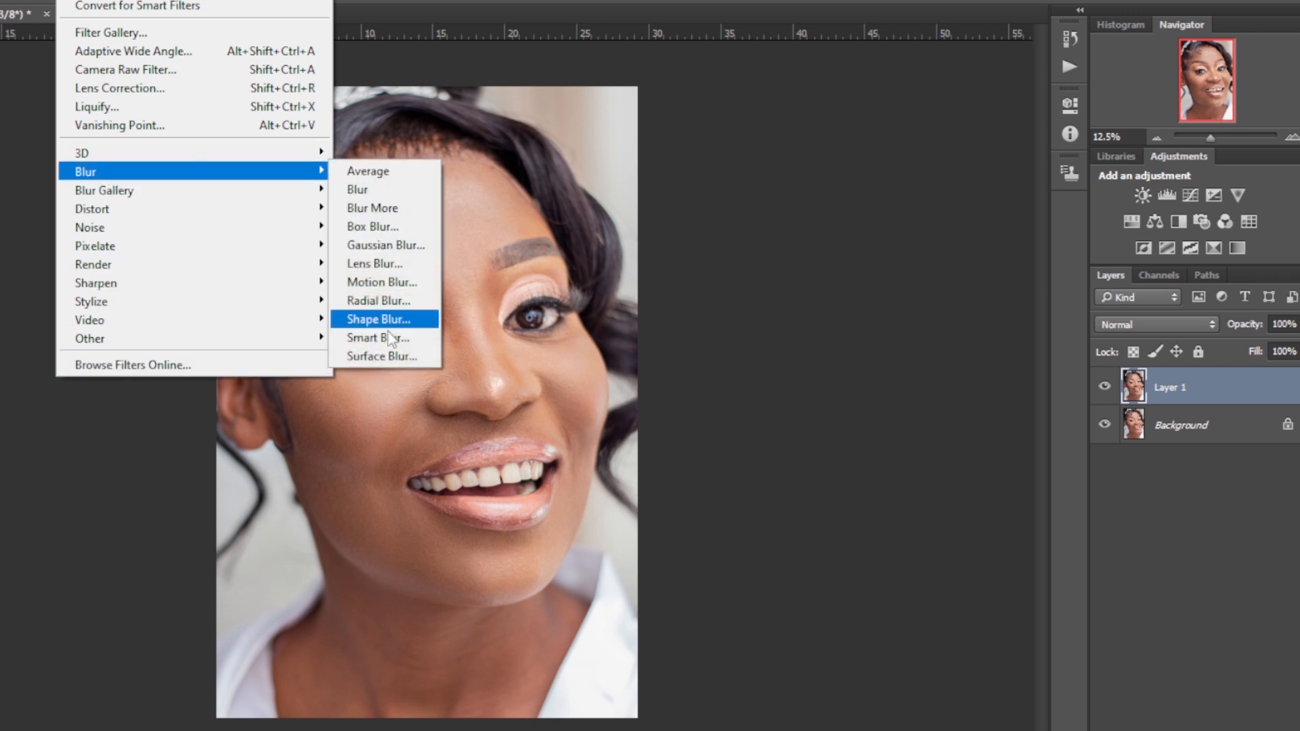
left_click(393, 357)
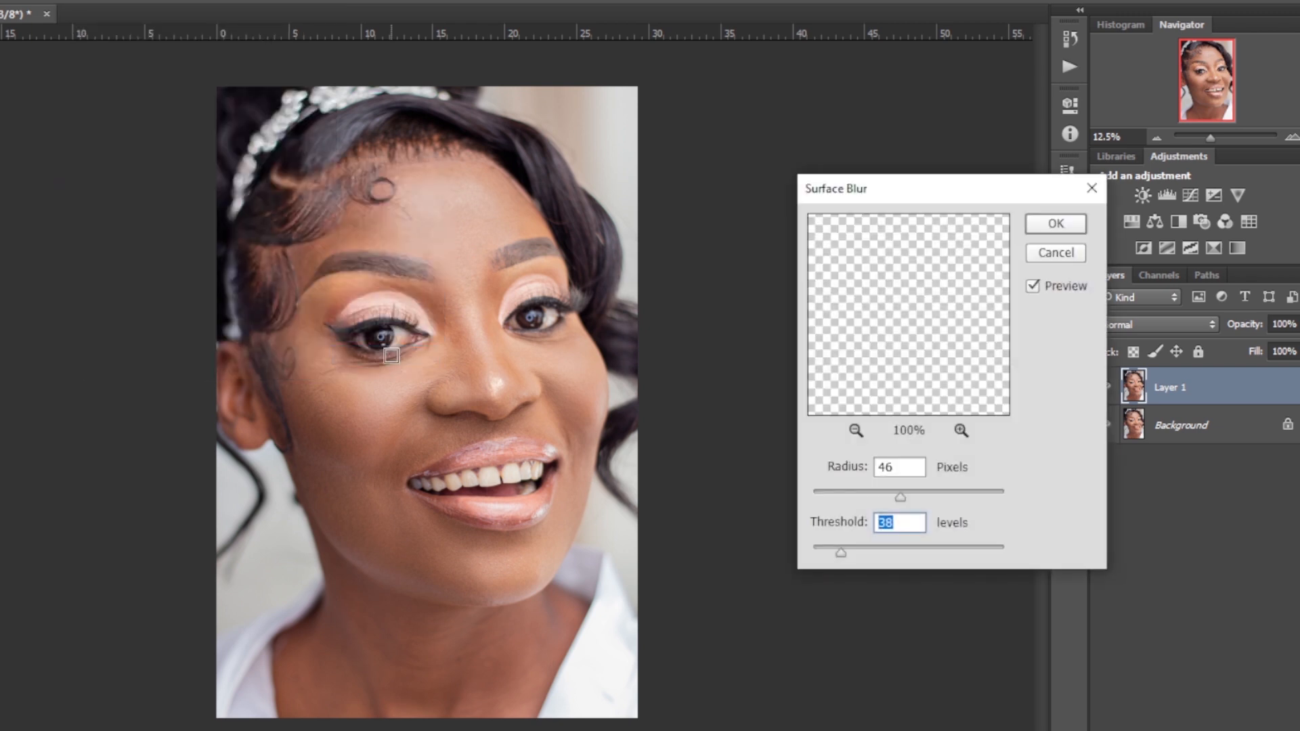
left_click_drag(917, 189, 847, 59)
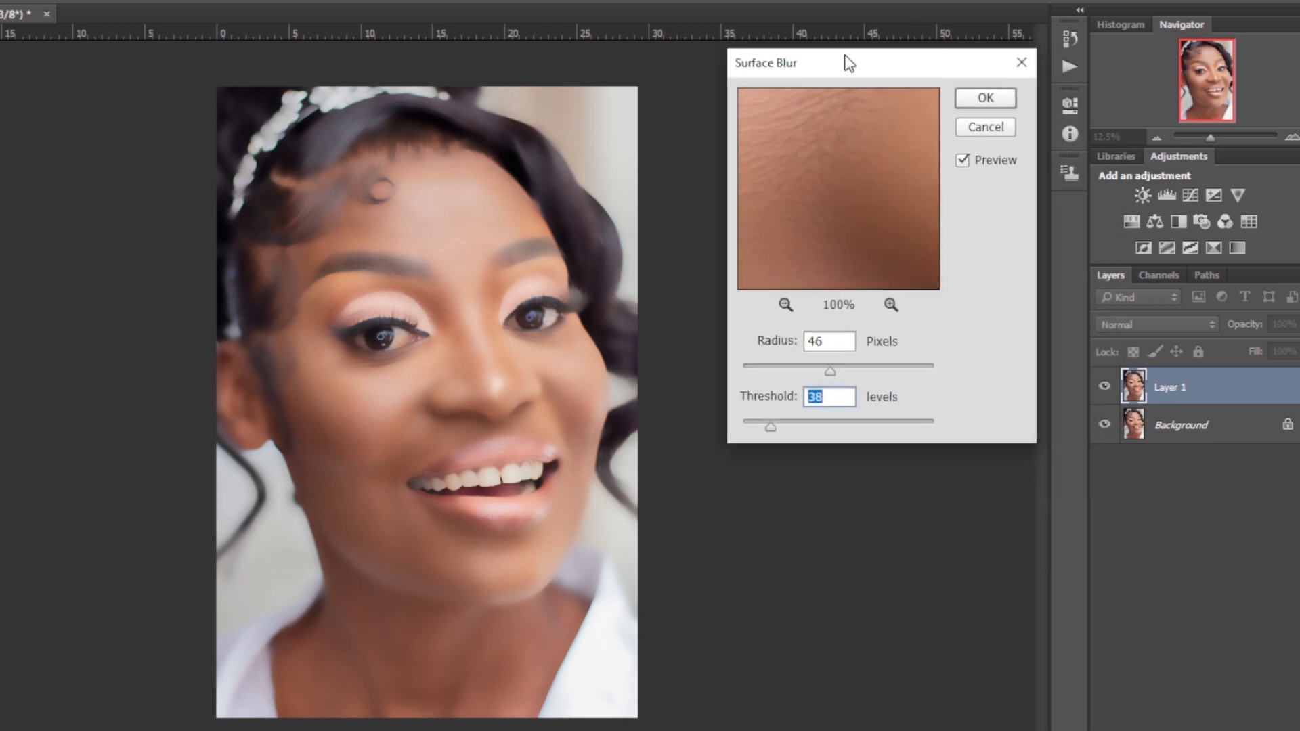
left_click(830, 370)
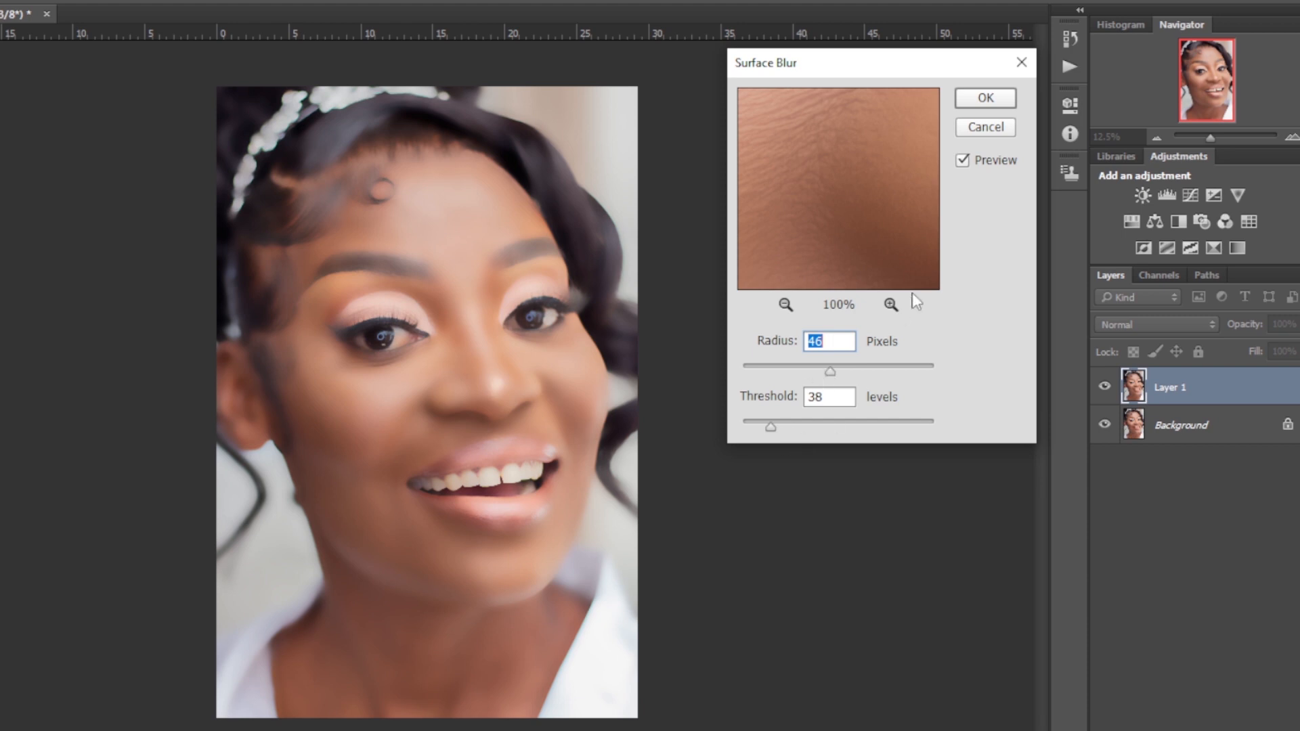
left_click(994, 98)
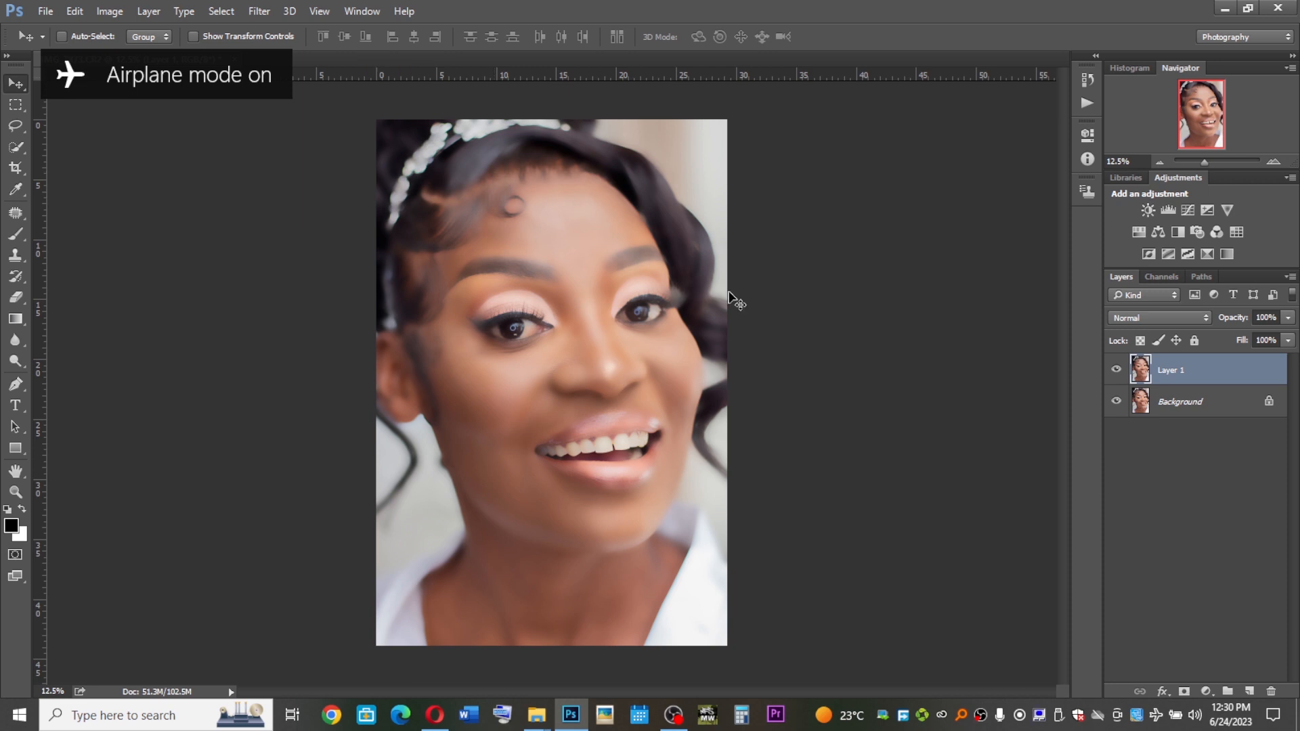
Add a layer mask to Layer 1, invert it to black, and swap to white as the foreground color
left_click(1184, 691)
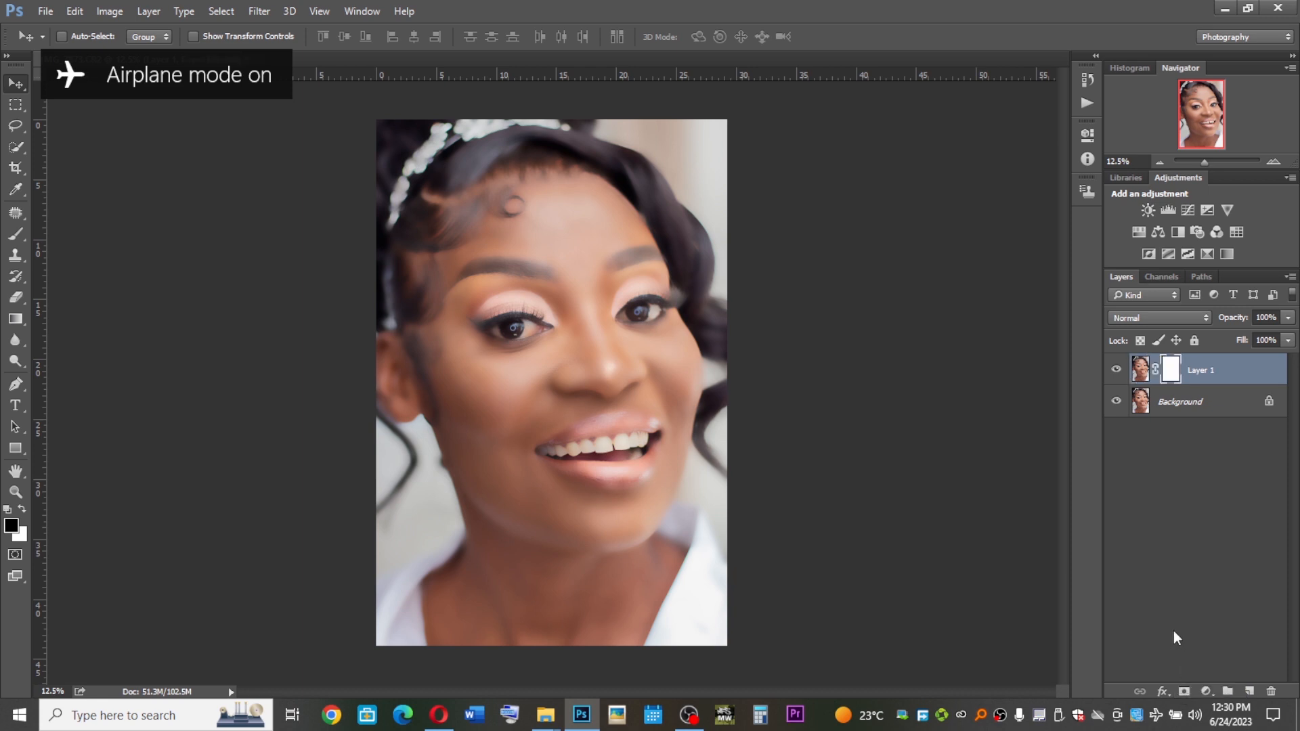
key("x")
key("ctrl+i")
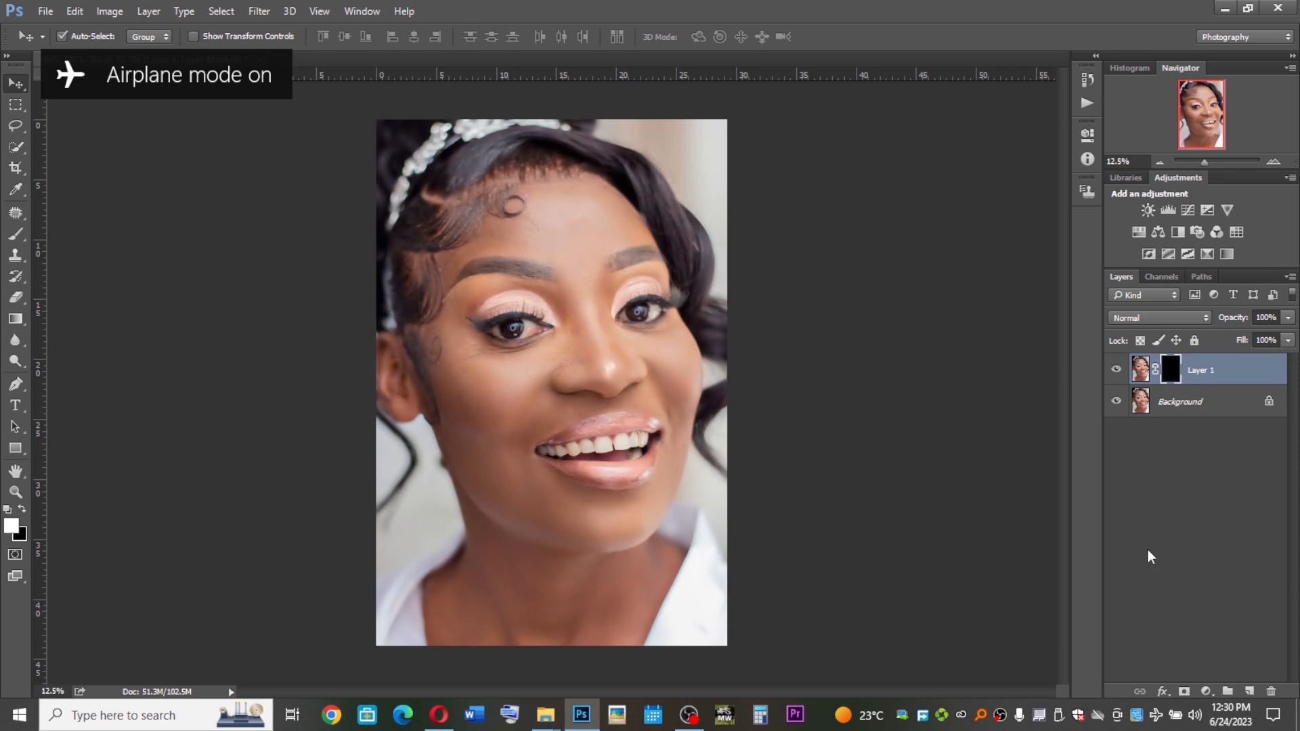
Paint white on the mask with a smaller brush to reveal the blur over the forehead and cheek skin
key("b")
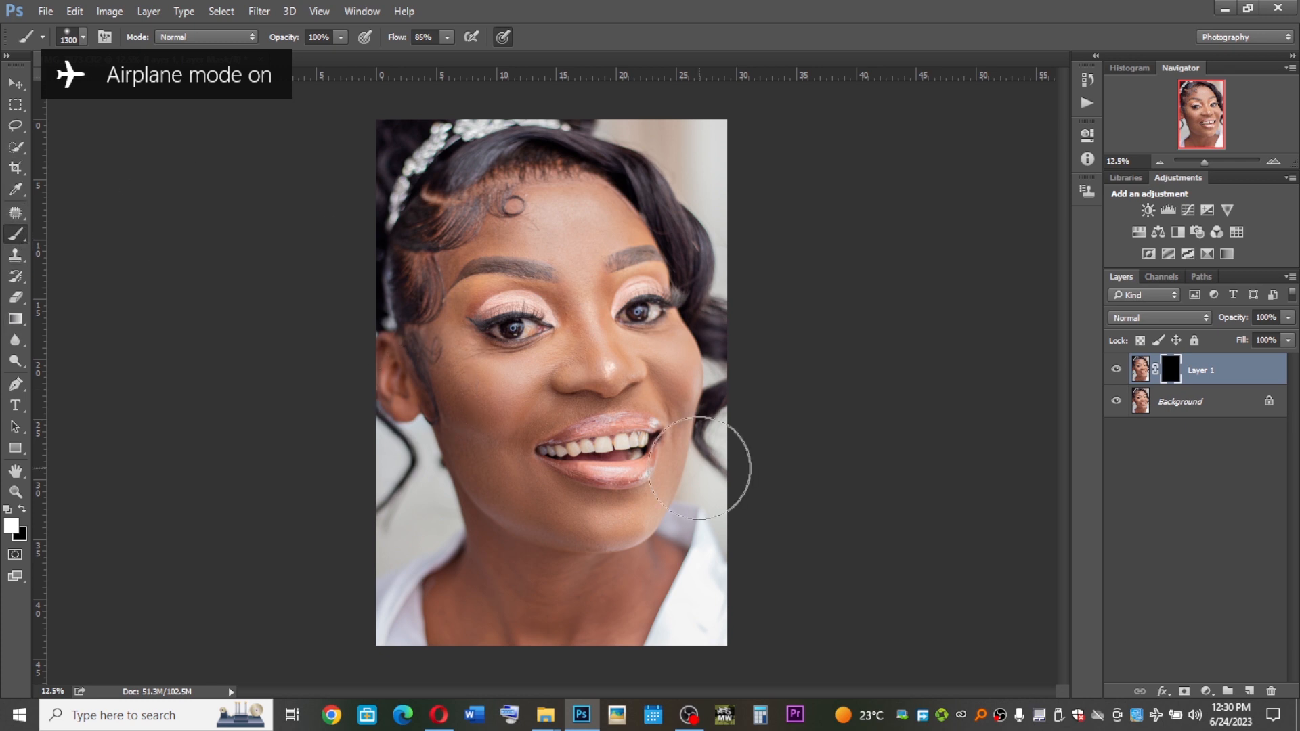
key("bracketleft")
key("bracketleft")
key("bracketleft")
key("bracketleft")
key("bracketleft")
key("bracketleft")
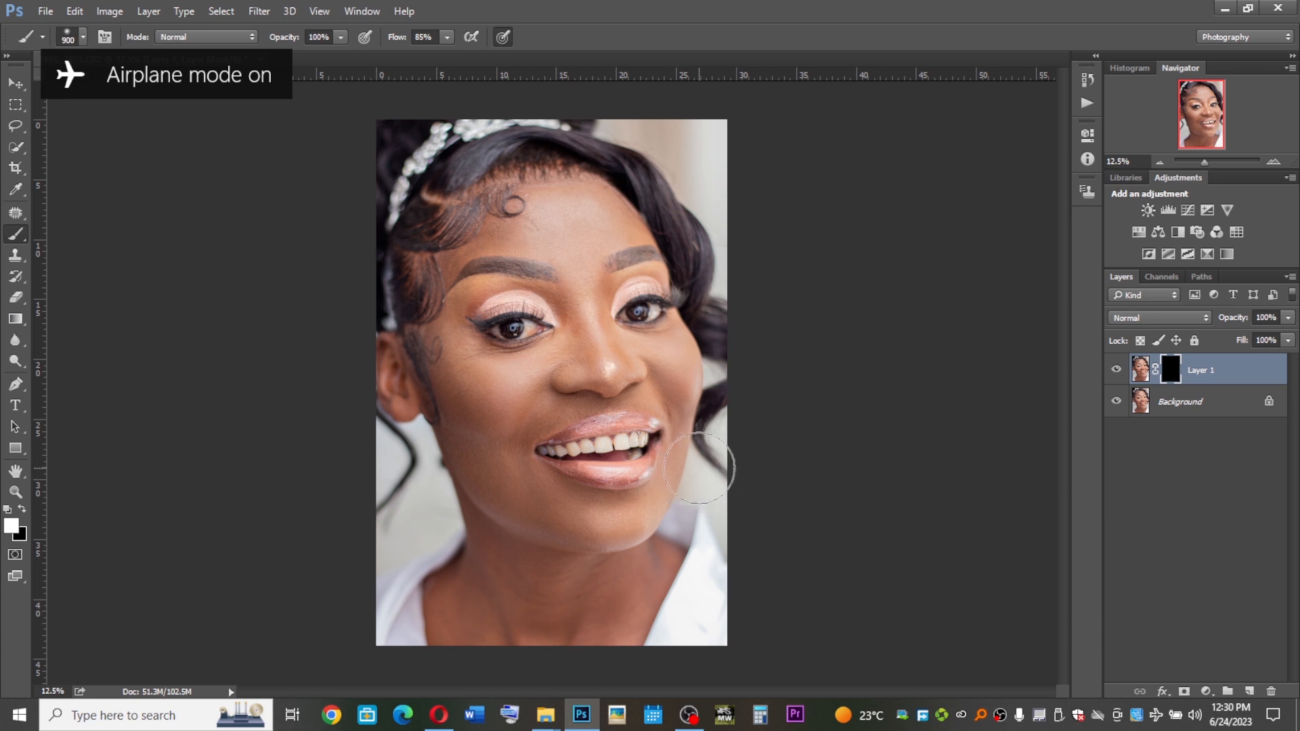
key("bracketleft")
key("bracketleft")
key("bracketleft")
key("bracketleft")
key("bracketleft")
key("bracketleft")
key("bracketleft")
key("bracketright")
mouse_move(547, 369)
left_mouse_down()
mouse_move(570, 355)
mouse_move(553, 356)
left_mouse_up()
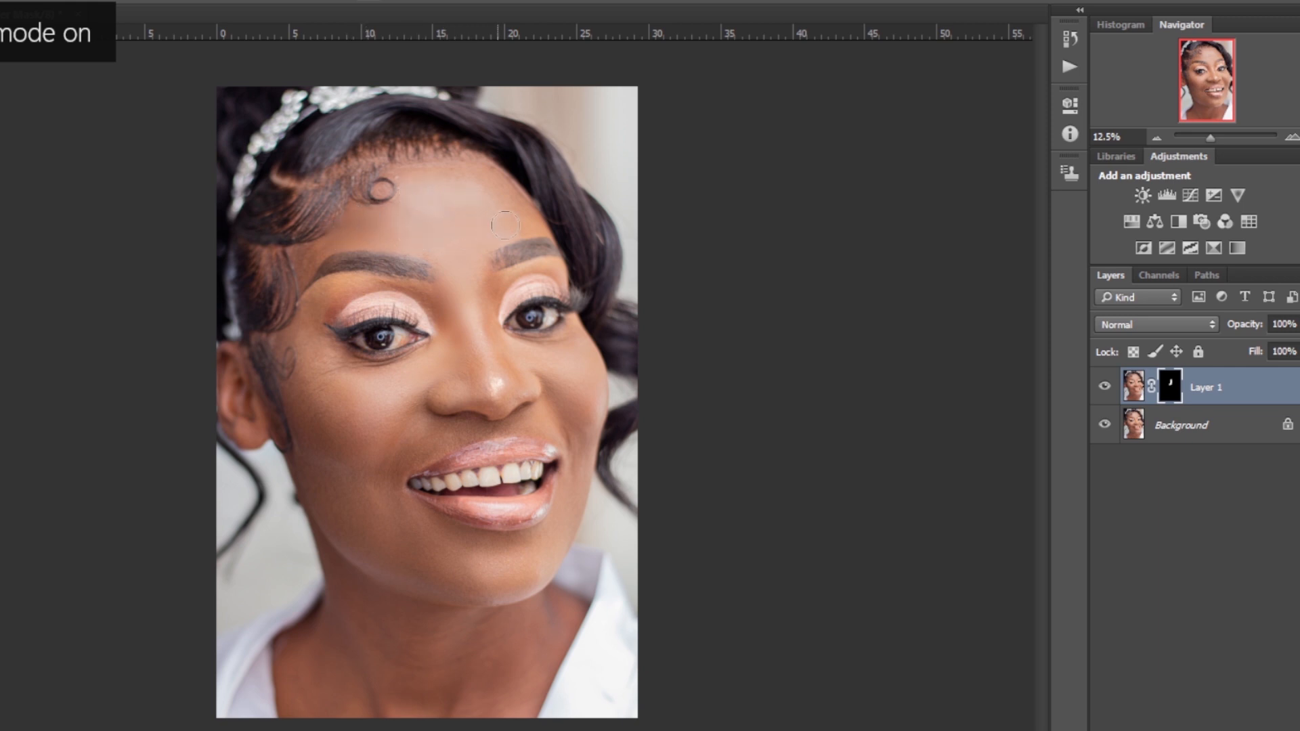
left_click_drag(482, 181, 466, 176)
left_click_drag(468, 432, 431, 431)
mouse_move(578, 391)
left_mouse_down()
mouse_move(555, 365)
mouse_move(472, 358)
left_mouse_up()
Add a Vibrance adjustment layer, set Saturation to -100, and invert its mask
left_click(1238, 202)
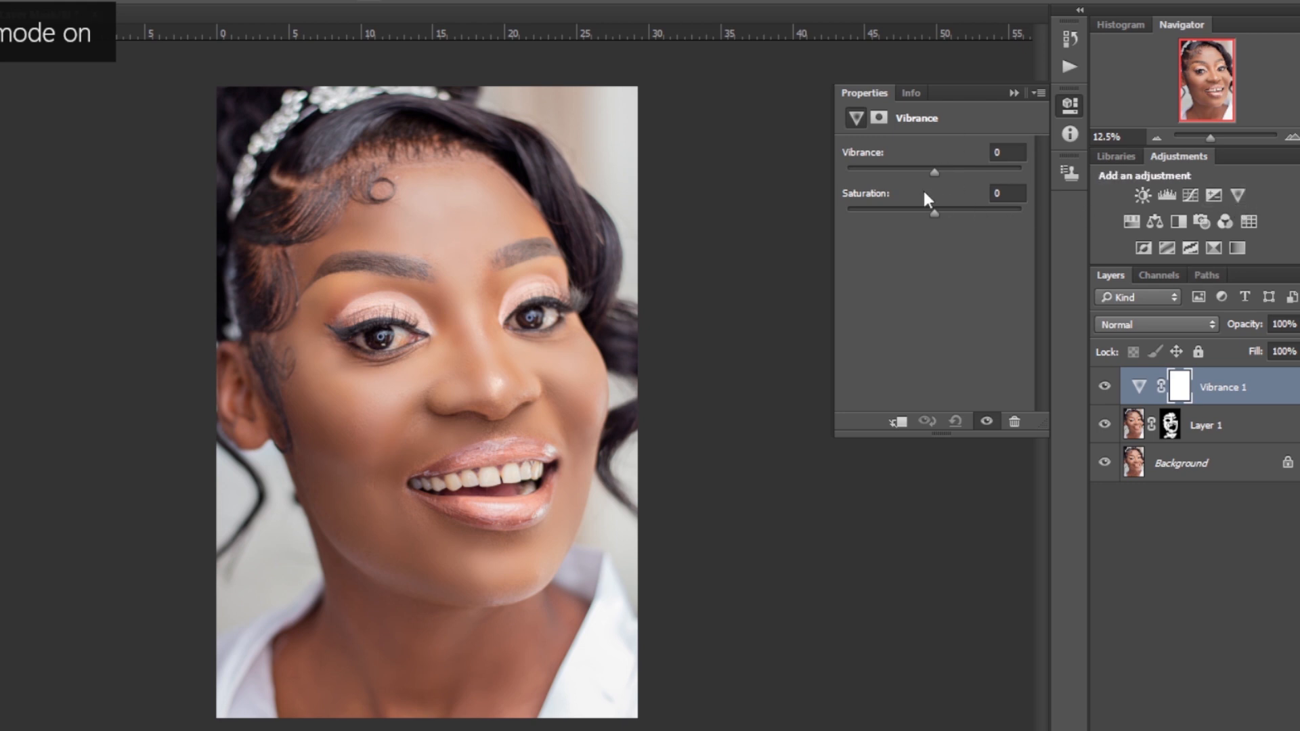
left_click_drag(934, 213, 671, 202)
key("ctrl+i")
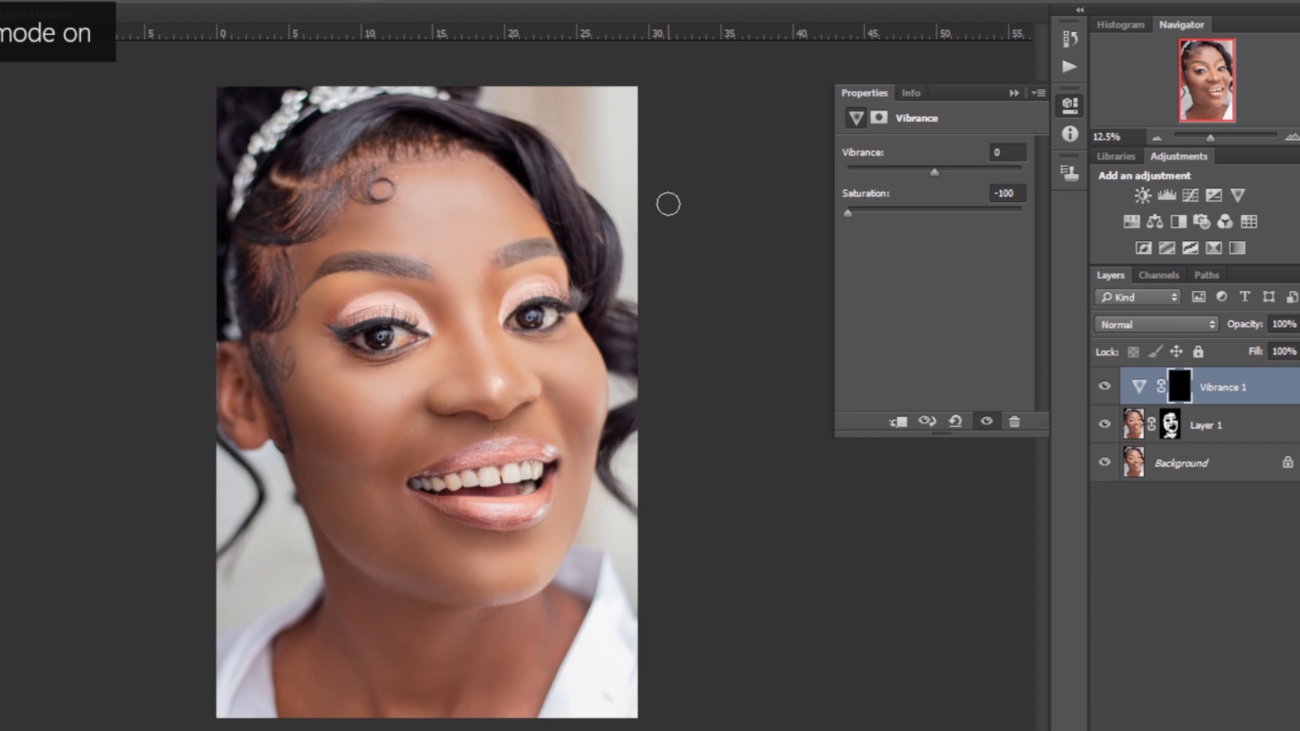
Paint on the Vibrance mask with a smaller brush over the eyes and teeth
key("bracketleft")
key("bracketleft")
key("bracketleft")
key("bracketleft")
mouse_move(533, 329)
left_mouse_down()
mouse_move(515, 324)
mouse_move(550, 315)
left_mouse_up()
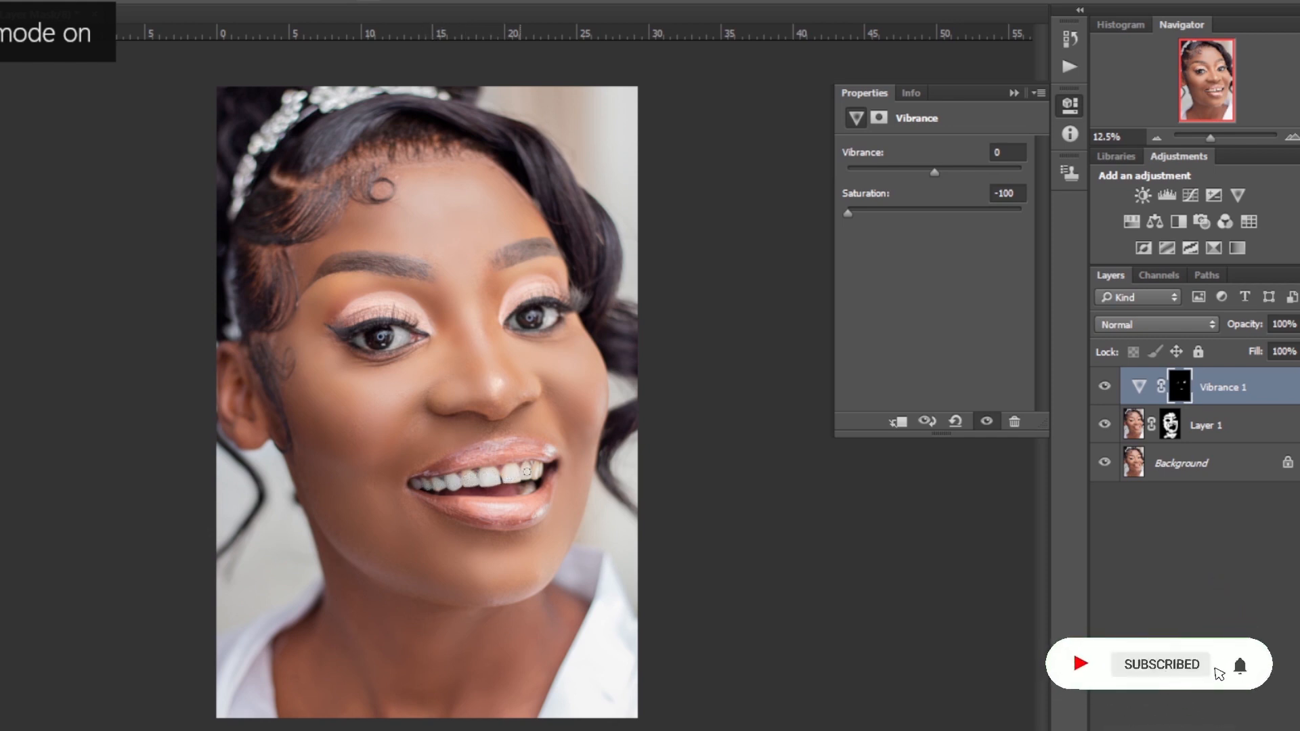
left_click_drag(538, 468, 546, 474)
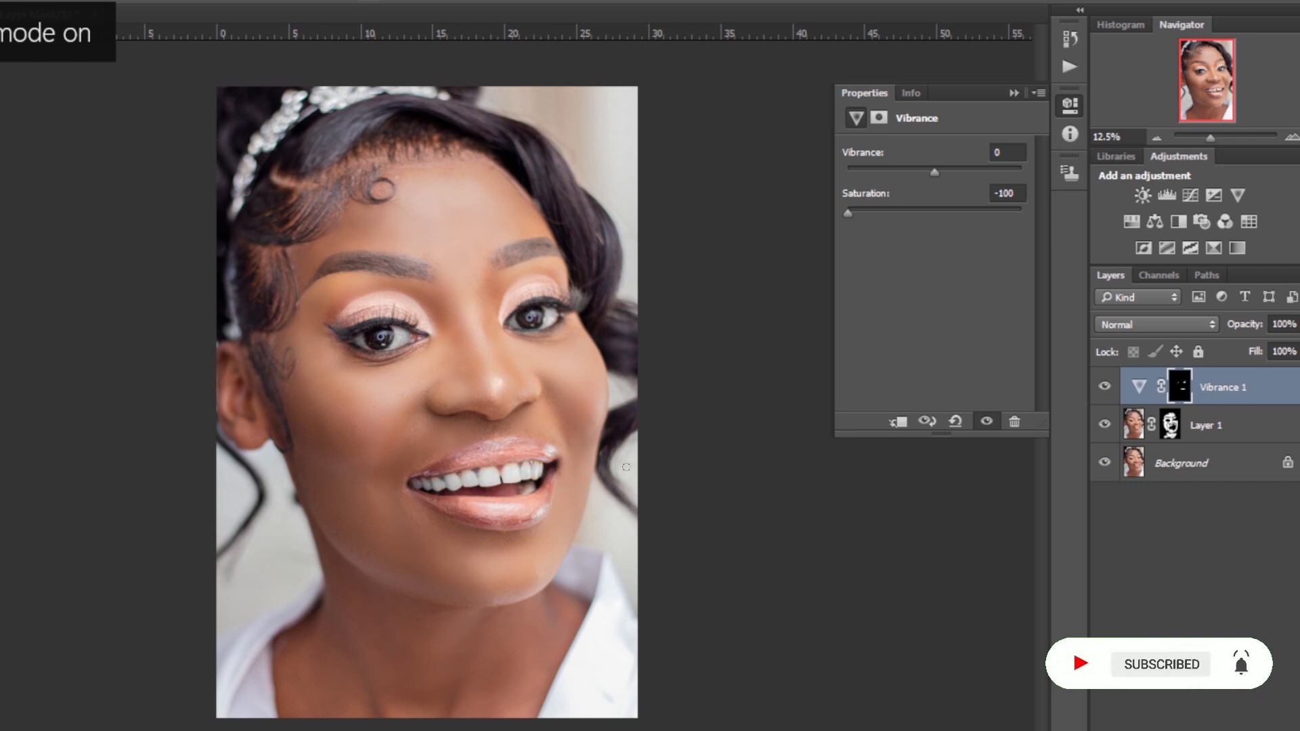
Select Layer 1 together with the Vibrance layer and group them
left_click(1229, 439)
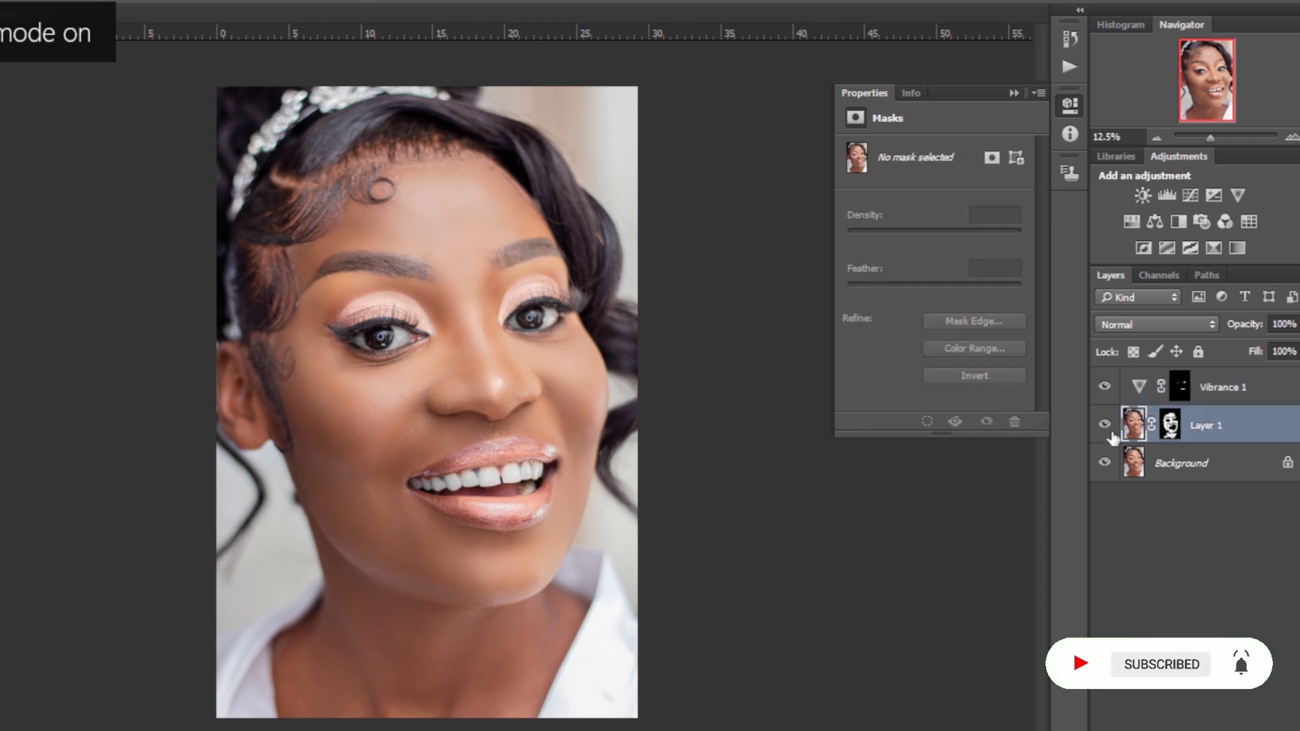
left_click(1245, 394, "shift")
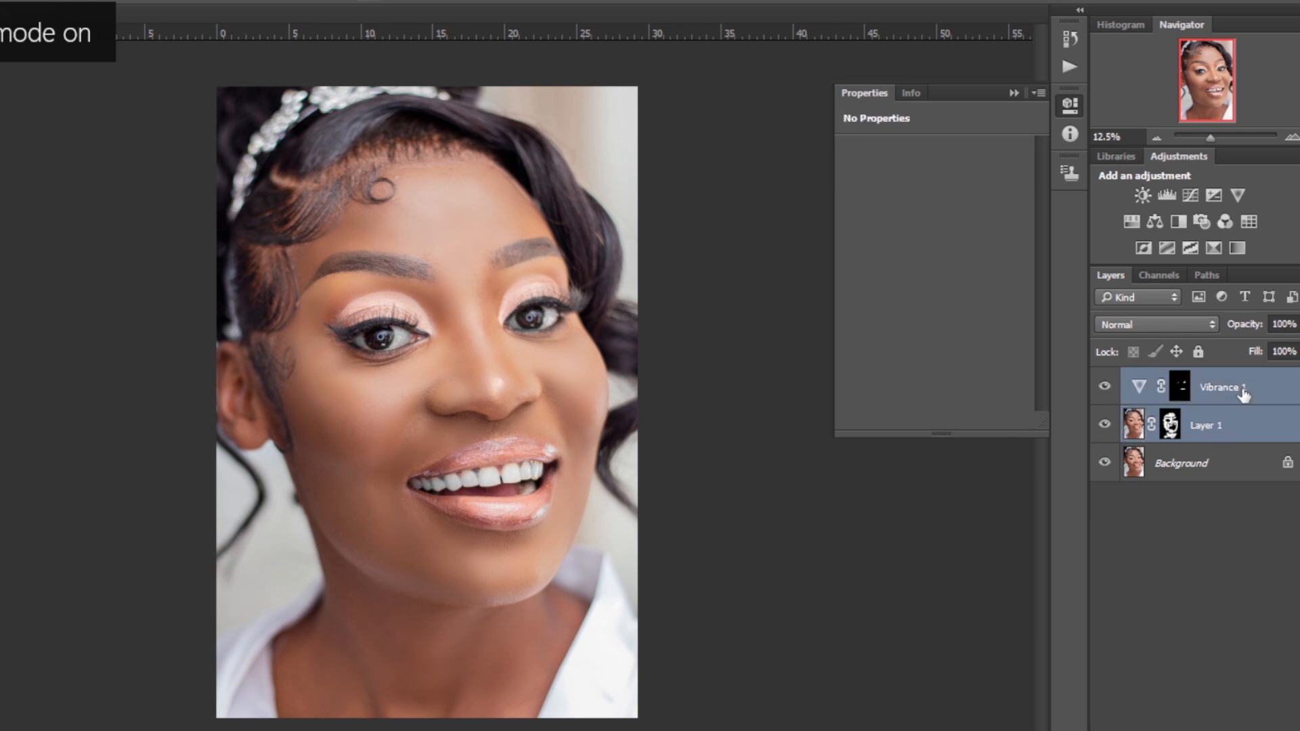
key("ctrl+g")
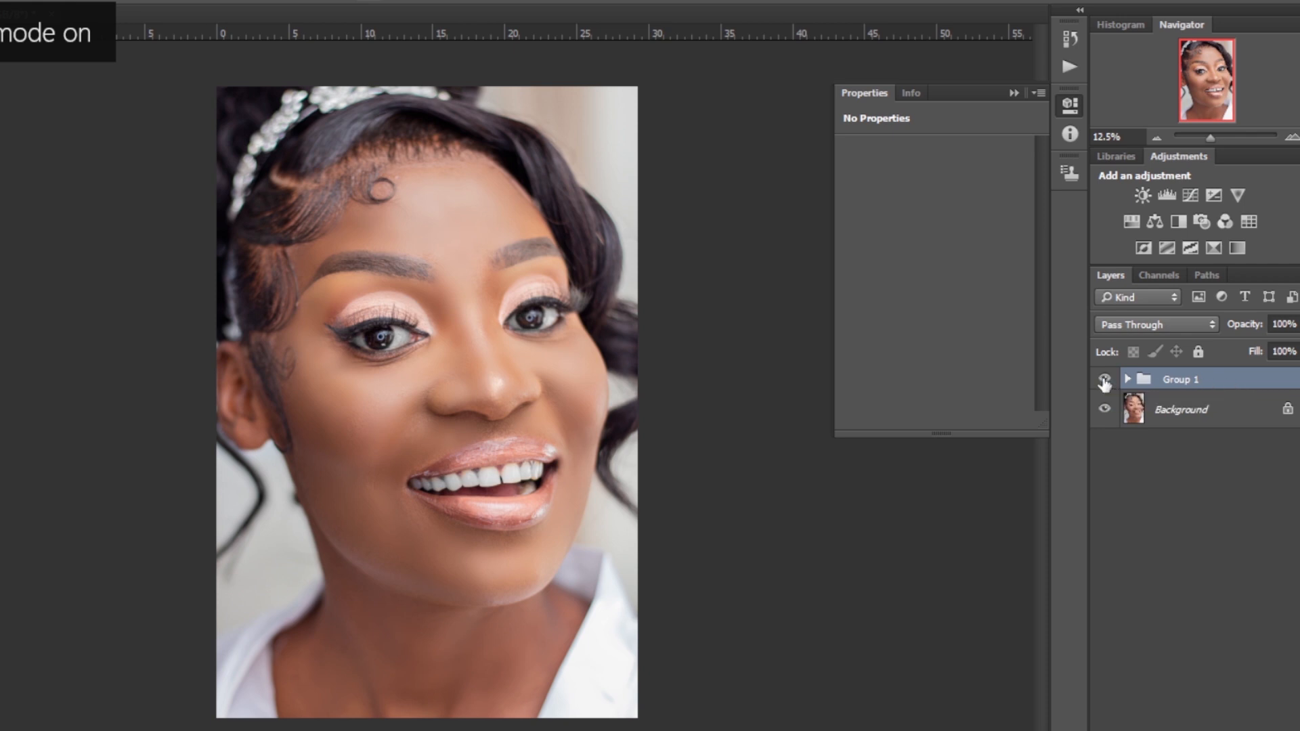
Zoom in and toggle the group's visibility to compare the face before and after retouching
key("ctrl+plus")
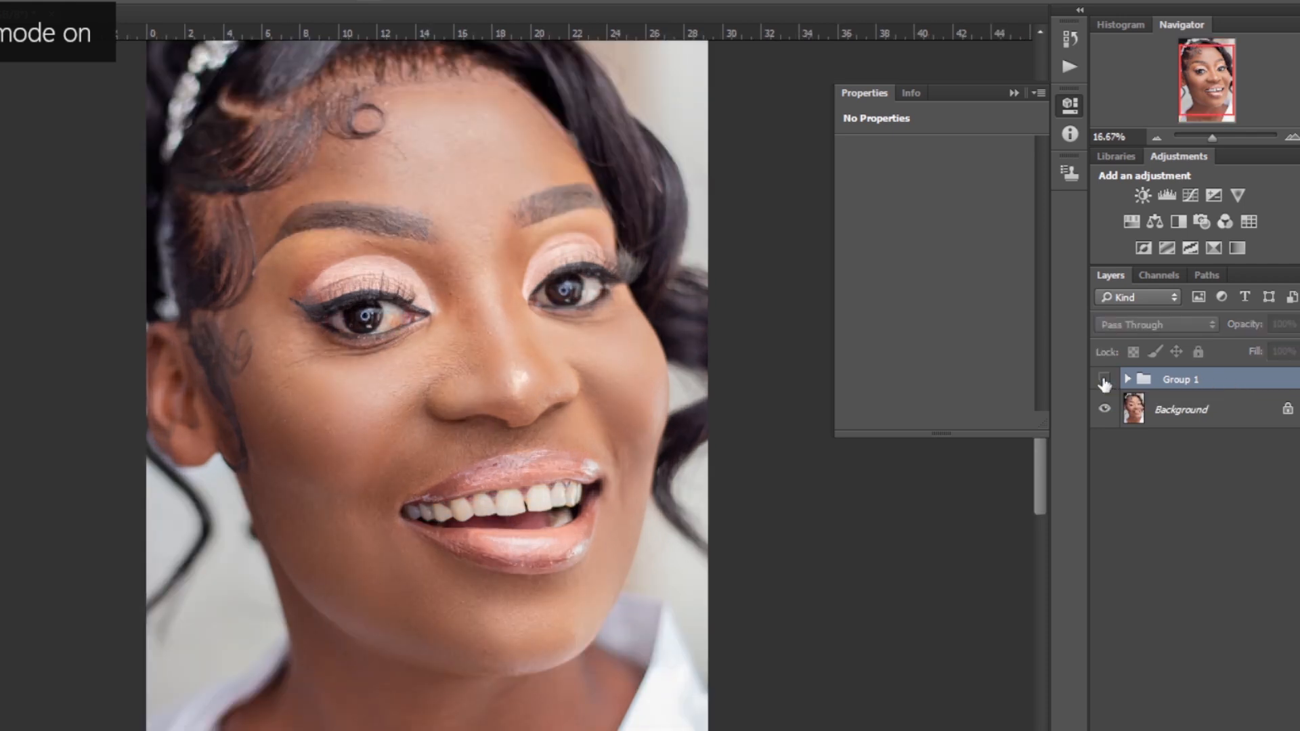
left_click(1104, 380)
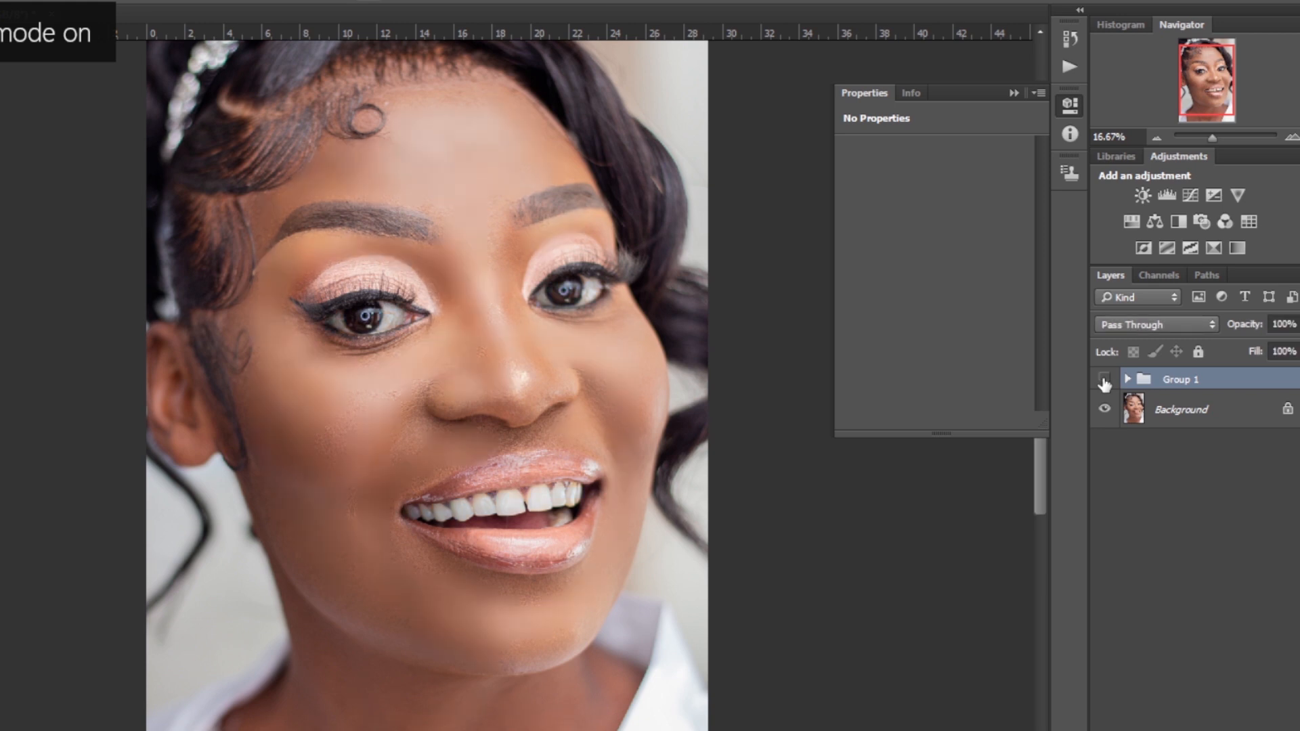
left_click(1104, 380)
key("ctrl+plus")
left_click(1104, 381)
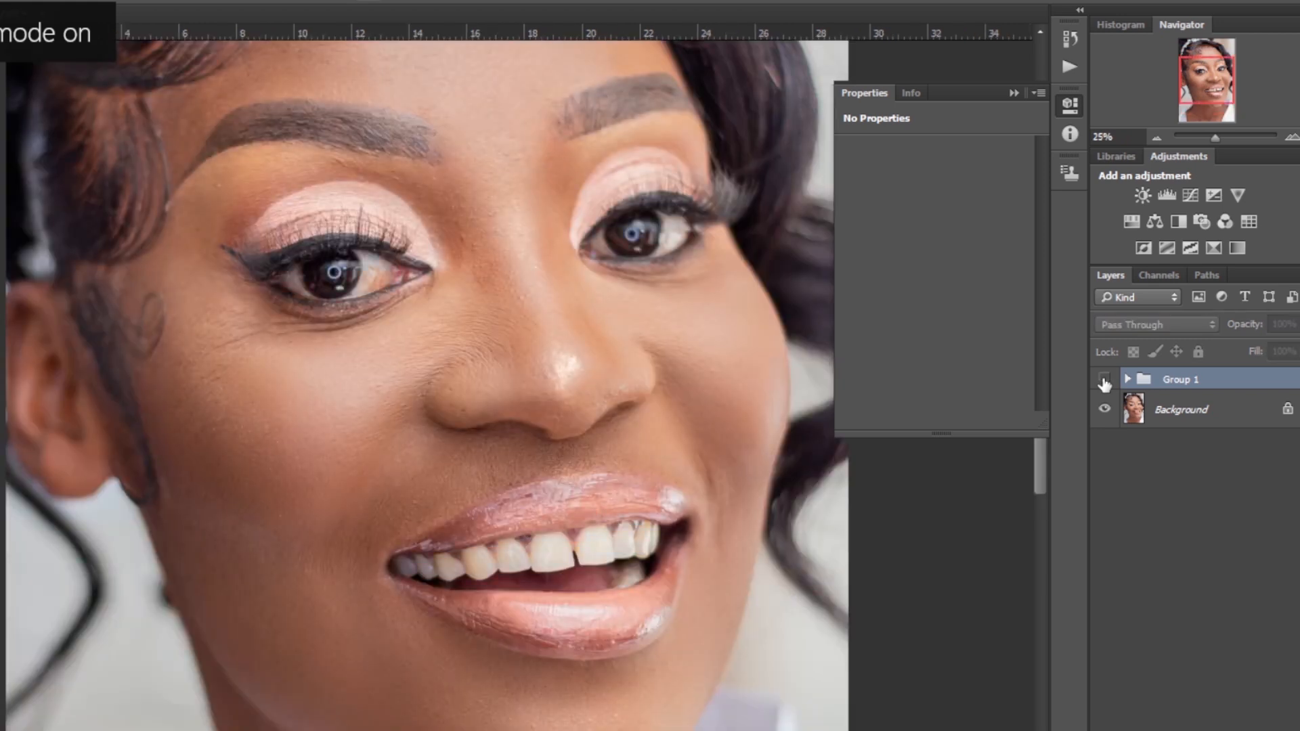
left_click(1104, 380)
left_click(1104, 381)
left_click(1105, 381)
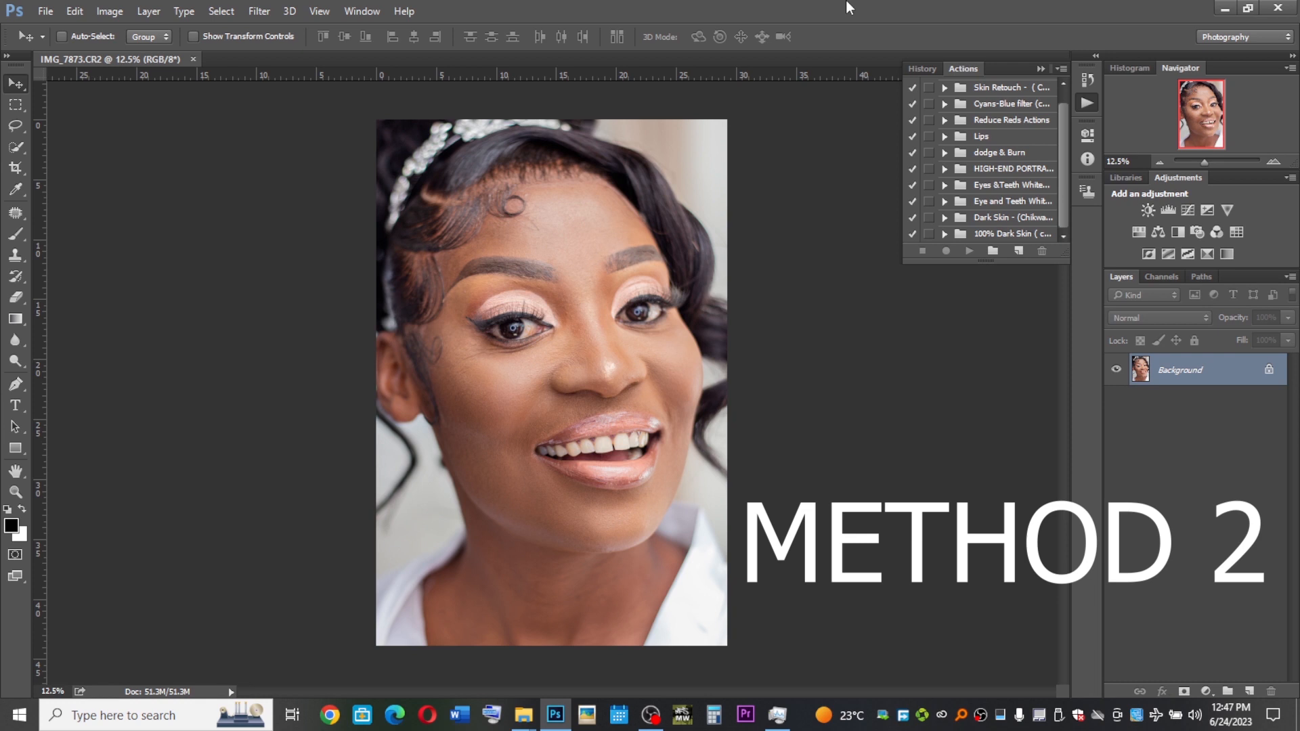
Duplicate the Background layer and switch to the Spot Healing Brush Tool
key("ctrl+j")
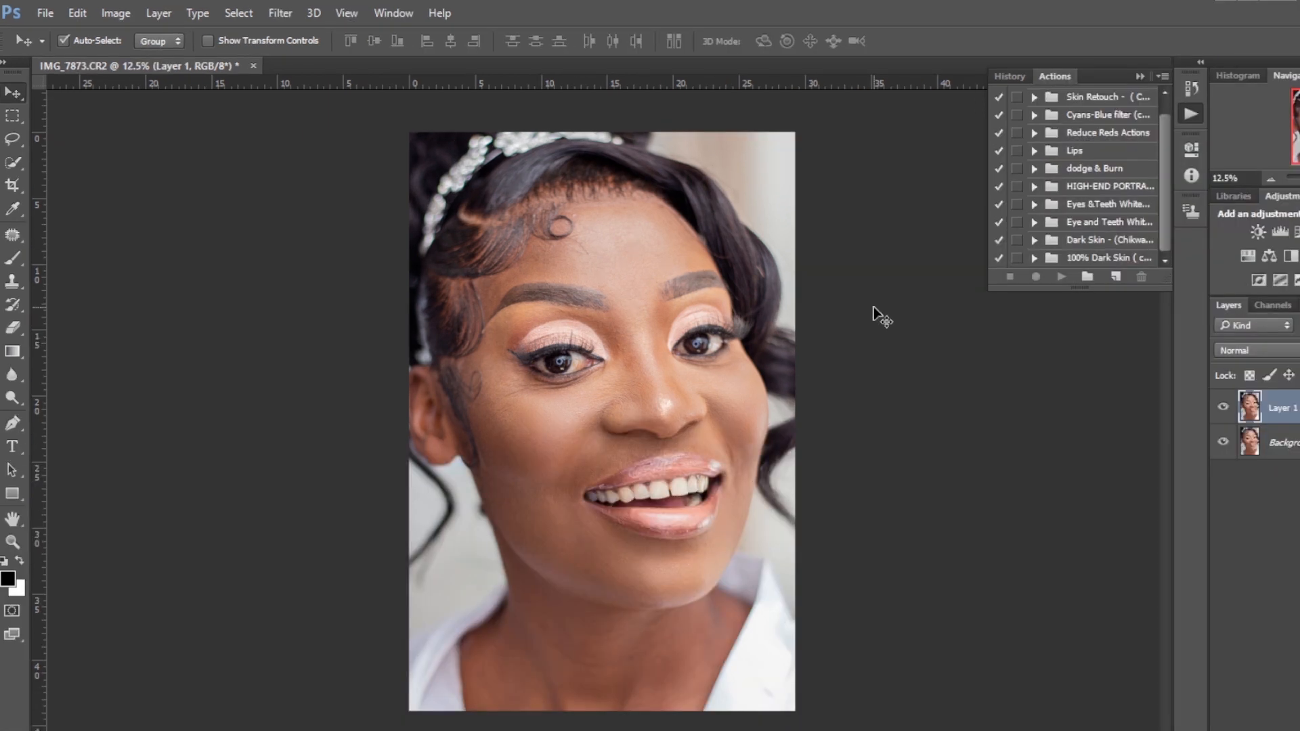
key("ctrl+plus")
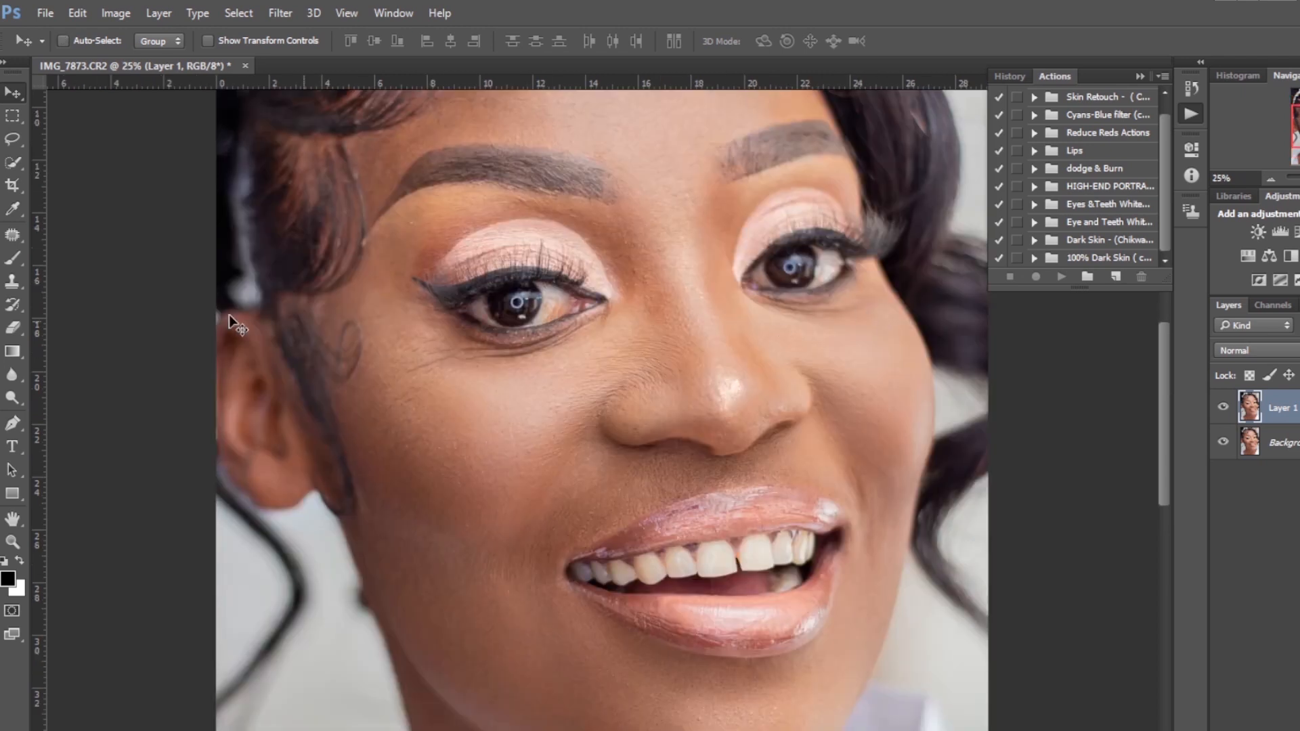
left_click(18, 245)
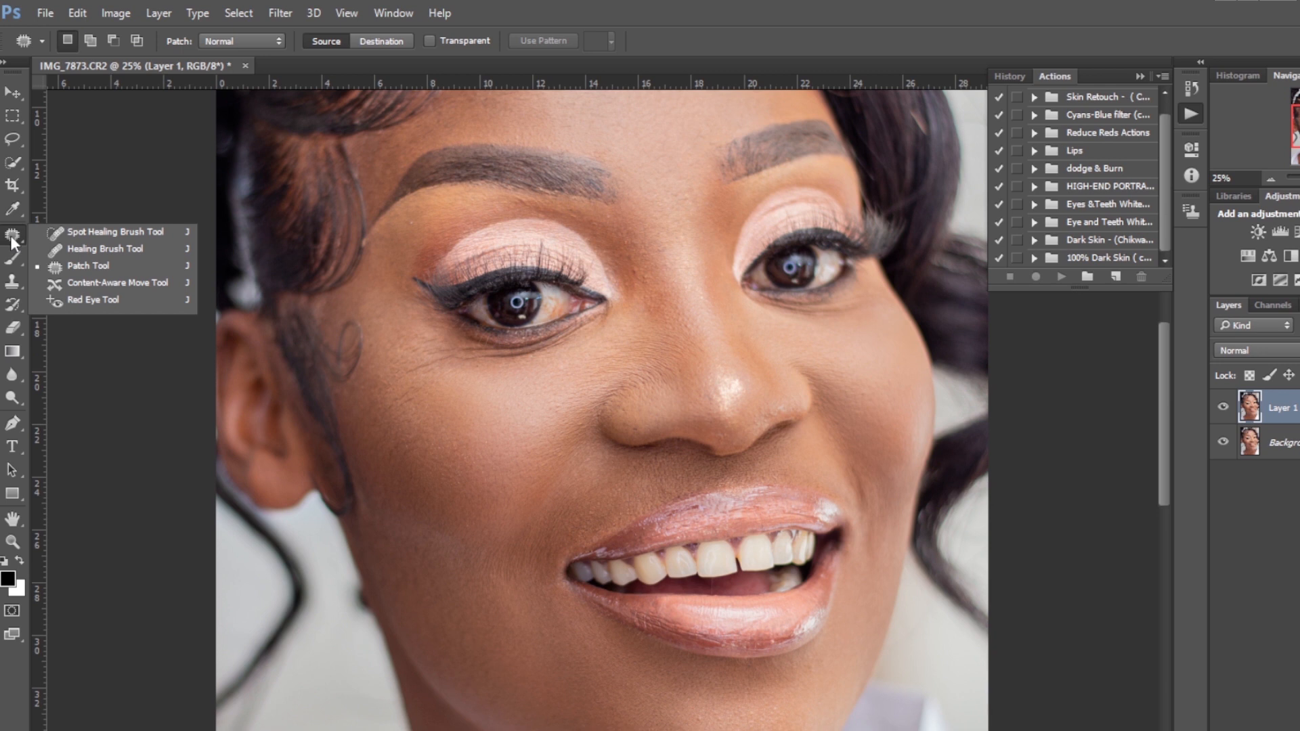
left_click(11, 237)
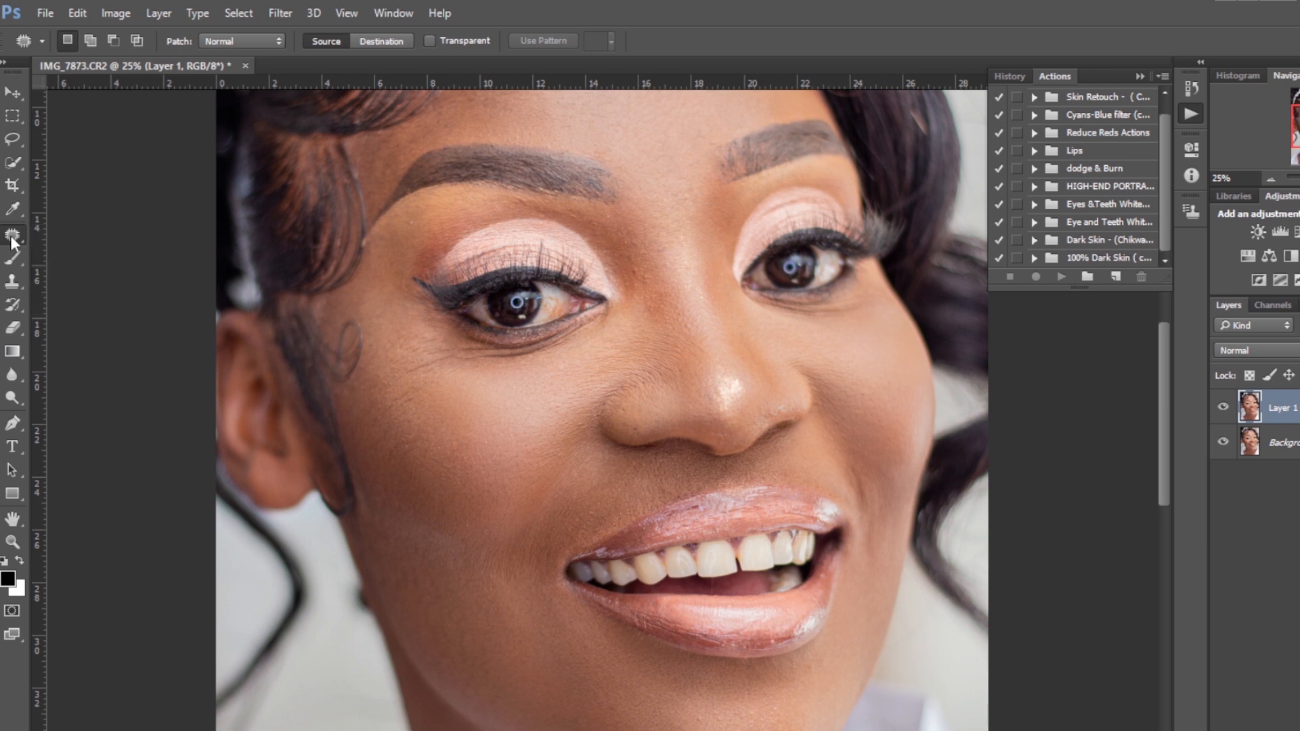
left_click(11, 234)
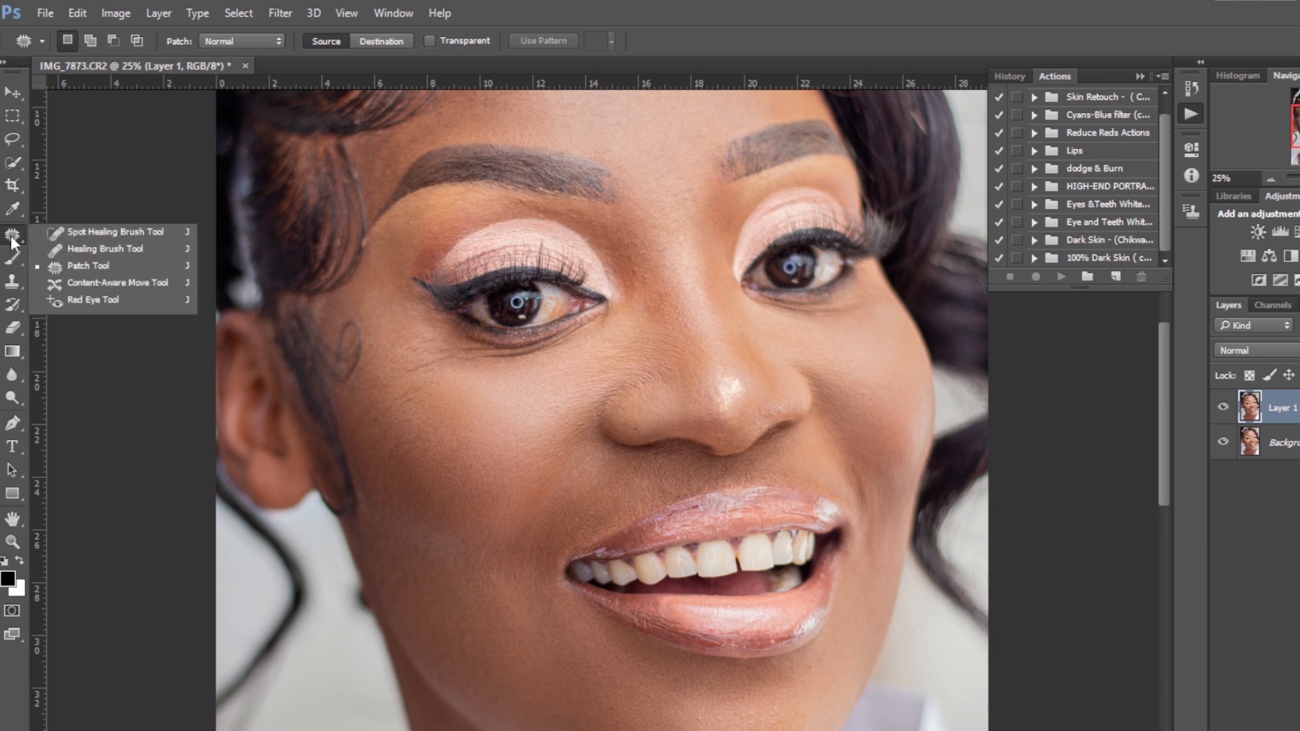
left_click(115, 232)
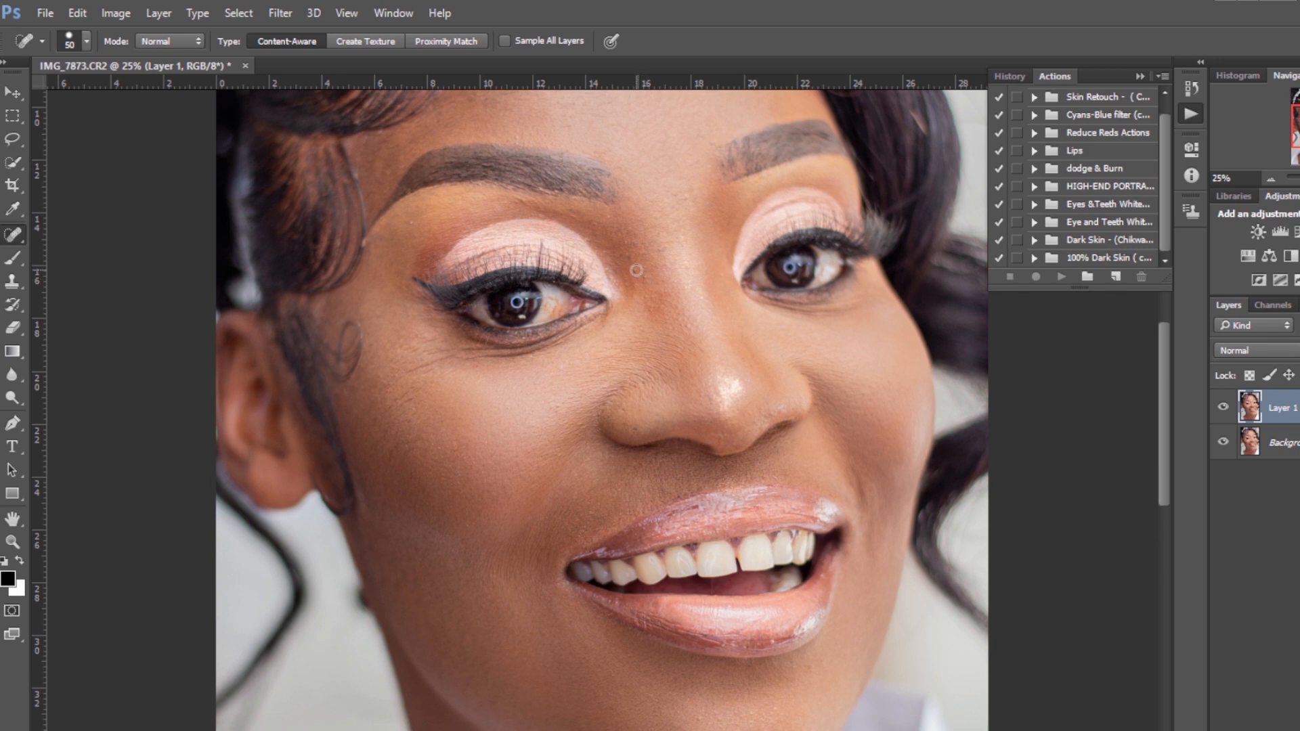
Spot-heal blemishes across the left cheek, under the eye and near the mouth
left_click(645, 279)
left_click(662, 250)
left_click(415, 221)
left_click(450, 359)
left_click(448, 354)
left_click(439, 353)
left_click(425, 351)
left_click(439, 353)
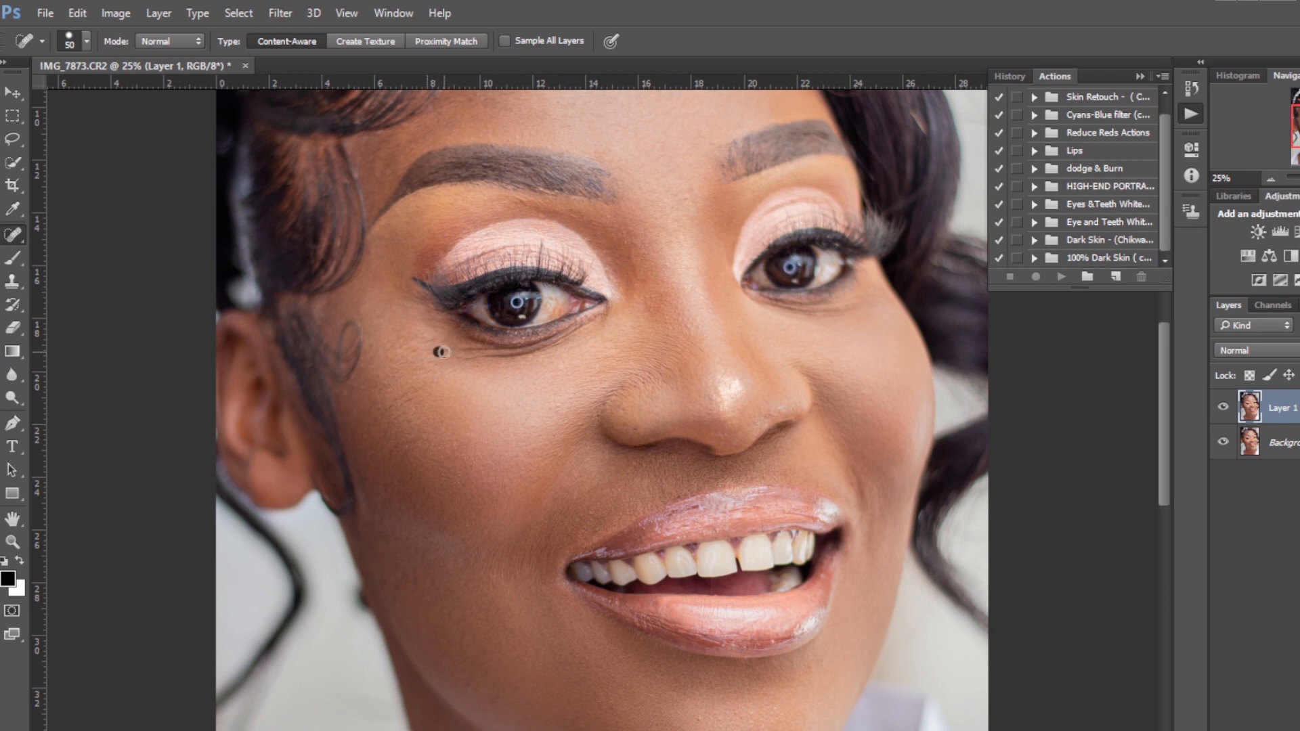
left_click(407, 380)
left_click(403, 389)
left_click(393, 400)
left_click(417, 396)
left_click(391, 406)
left_click(397, 409)
left_click_drag(397, 415, 388, 428)
left_click(386, 429)
left_click(406, 441)
left_click(465, 443)
left_click(470, 356)
left_click(479, 357)
left_click(430, 358)
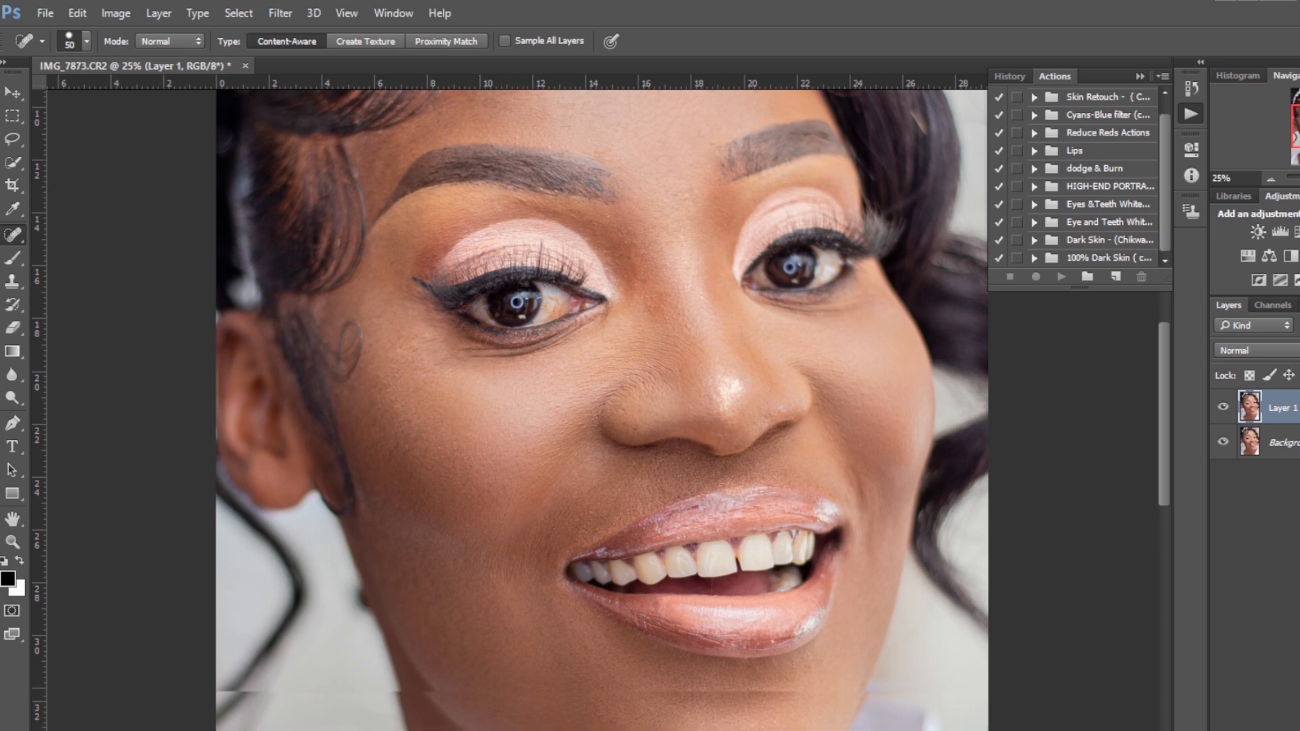
Spot-heal blemishes on the forehead, between the brows and on the upper cheeks
scroll(728, 239, "up", 5)
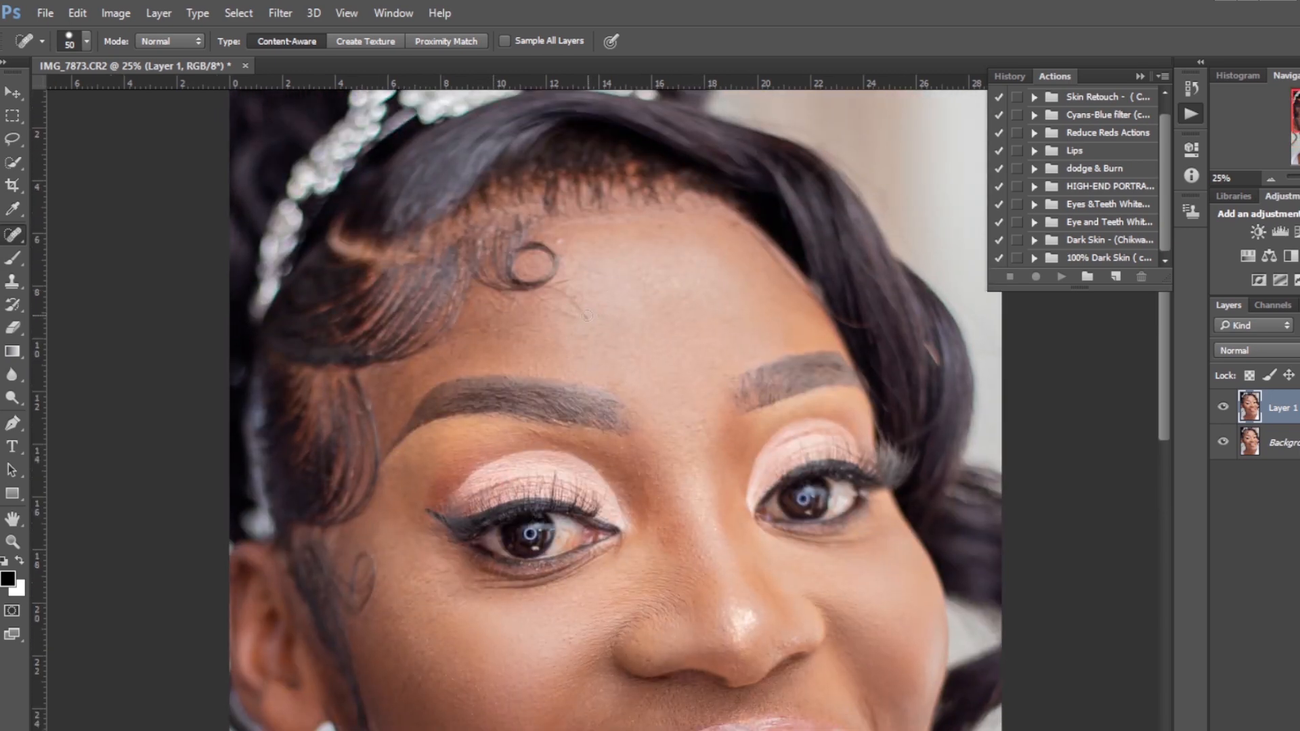
left_click(586, 316)
left_click(582, 312)
left_click(496, 313)
left_click(540, 325)
left_click(571, 314)
left_click(577, 219)
left_click(566, 222)
left_click(589, 217)
left_click(613, 215)
left_click_drag(607, 214, 572, 219)
left_click(567, 220)
left_click(584, 214)
mouse_move(637, 383)
left_mouse_down()
mouse_move(438, 389)
mouse_move(394, 377)
left_mouse_up()
left_click(627, 380)
left_click_drag(718, 427, 698, 431)
left_click(650, 482)
left_click(712, 426)
left_click(696, 424)
left_click(710, 434)
left_click_drag(1297, 116, 1299, 142)
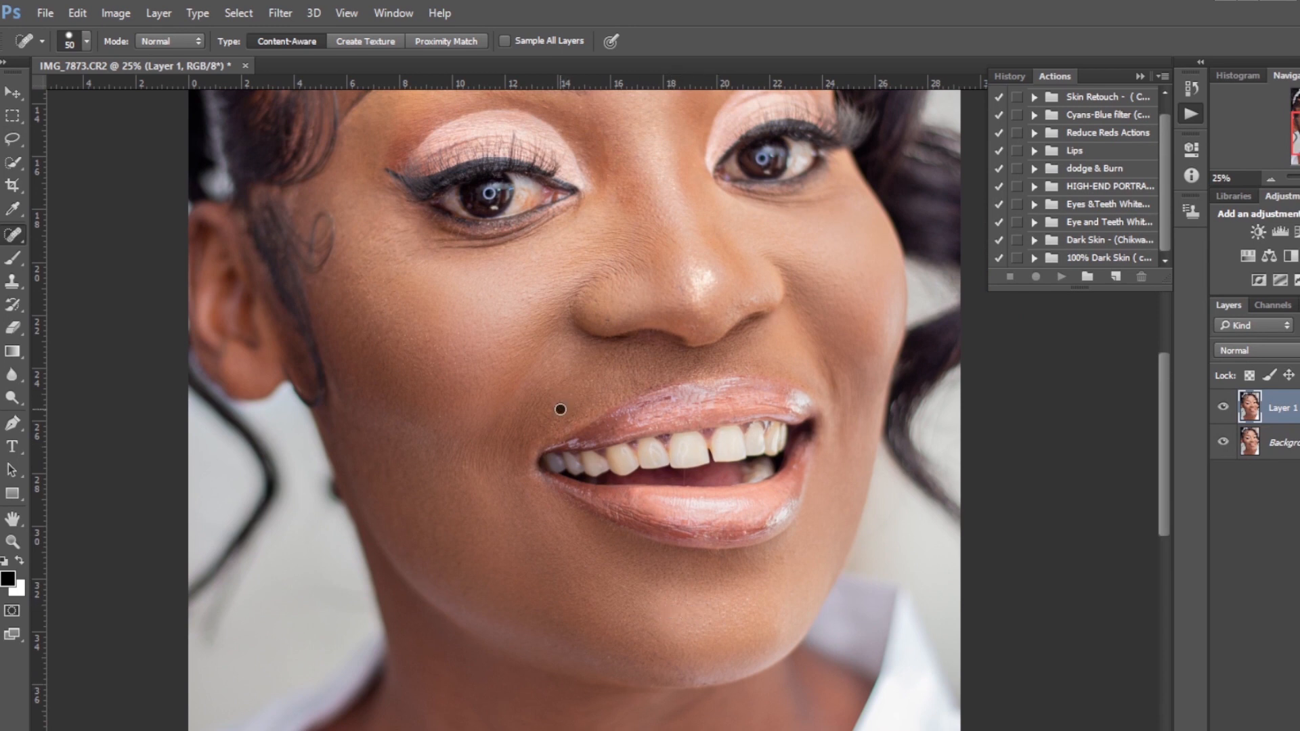
Toggle Layer 1's visibility at different zoom levels to compare the healed skin with the original
key("ctrl+minus")
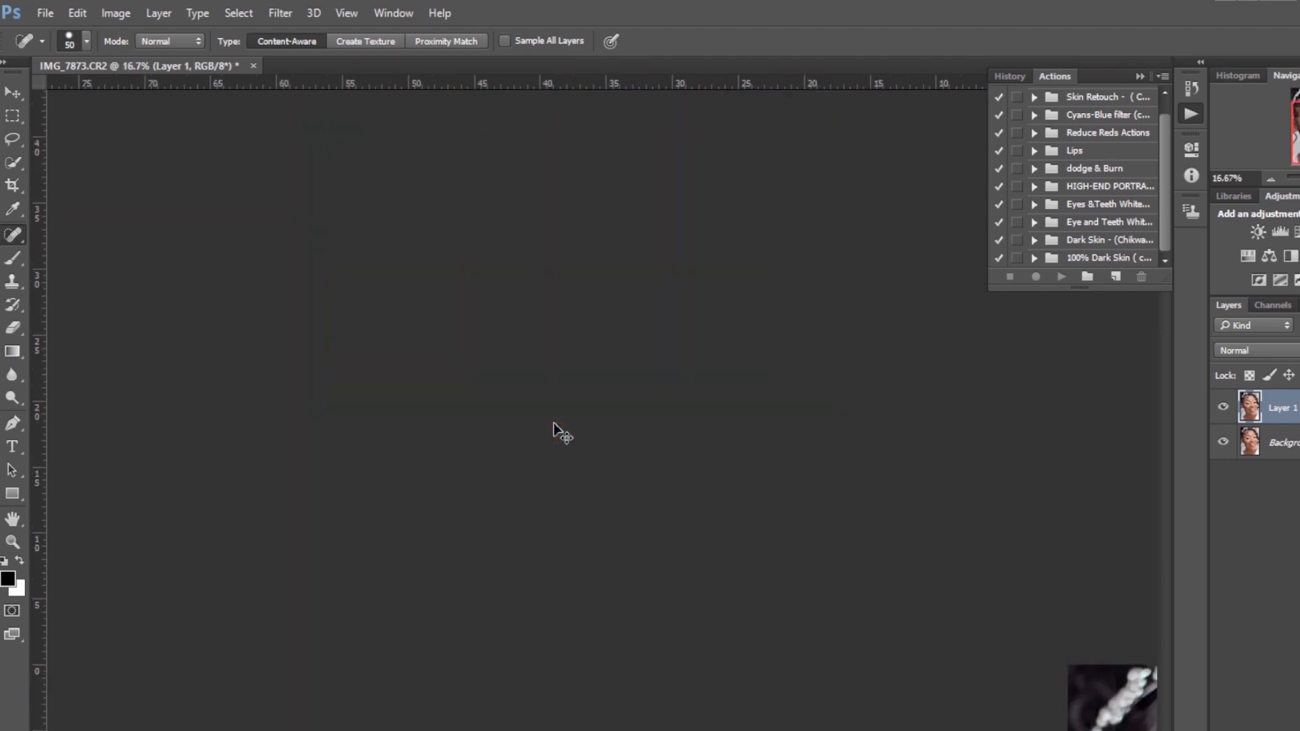
key("ctrl+minus")
left_click(1222, 407)
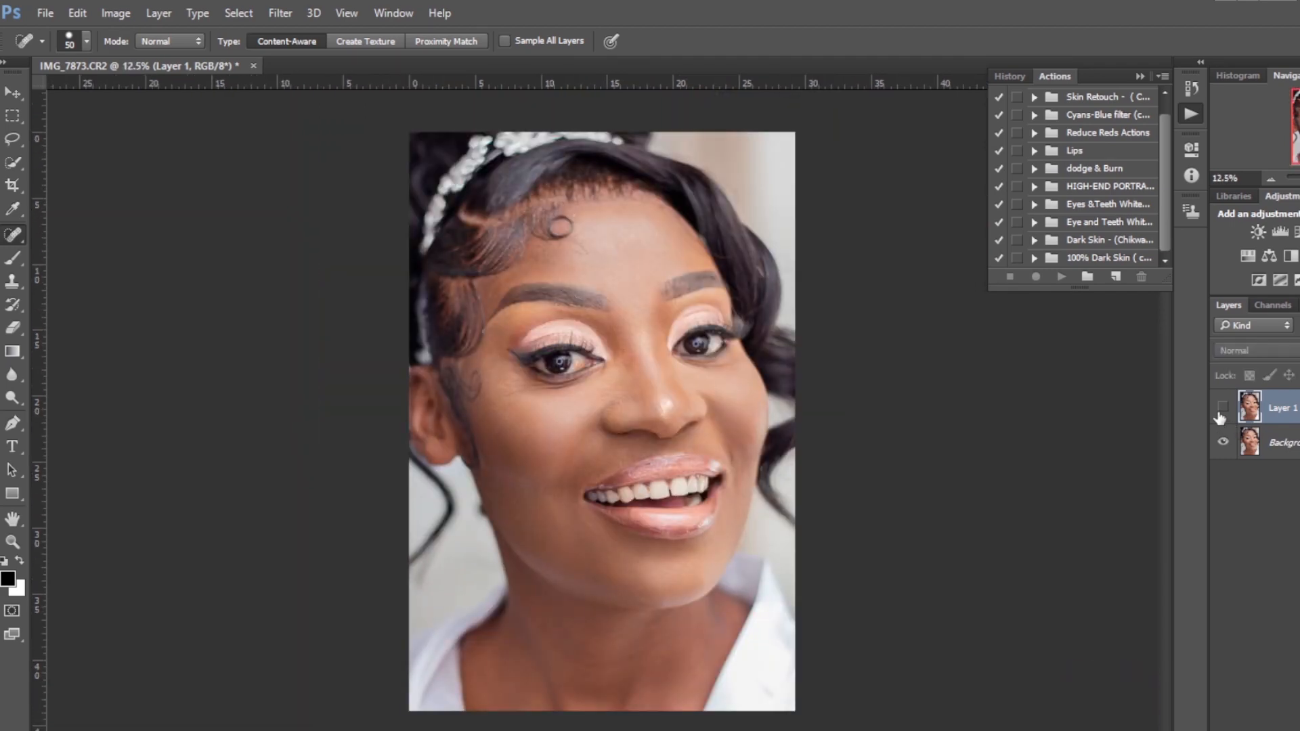
left_click(1221, 410)
key("ctrl+plus")
key("ctrl+plus")
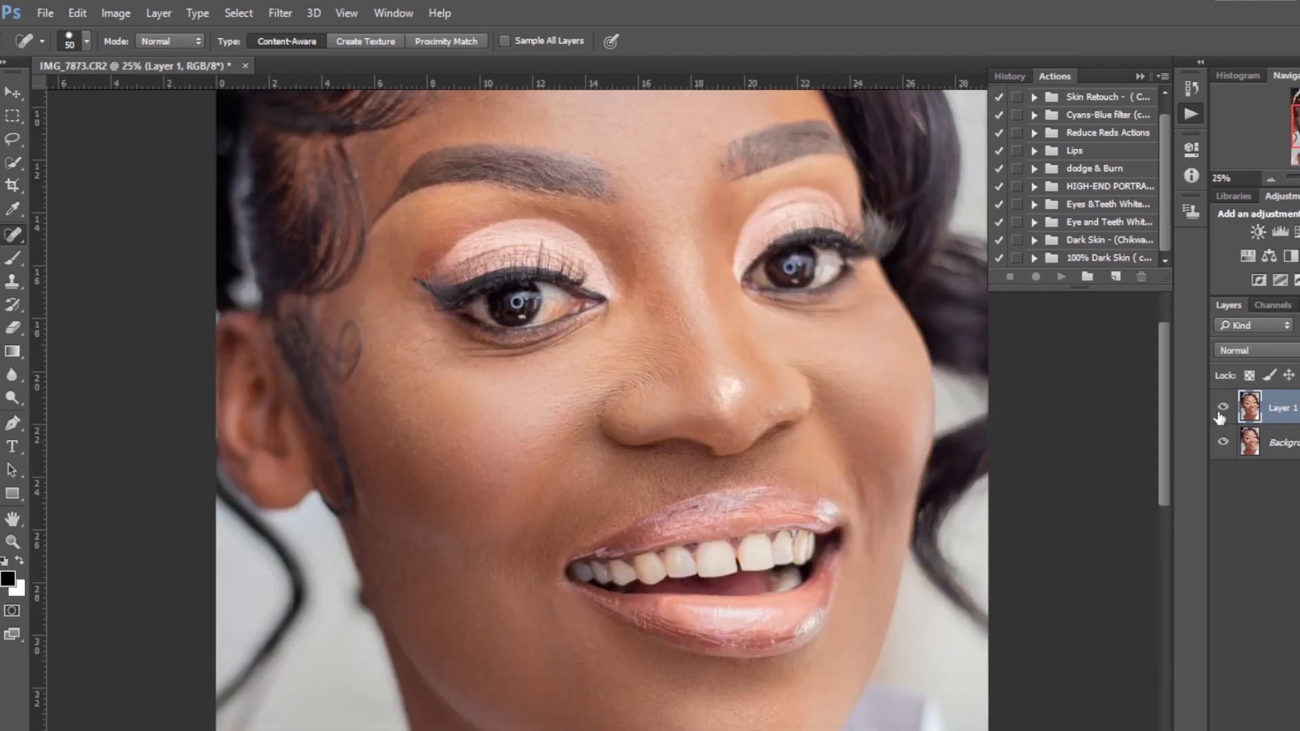
left_click(1221, 412)
left_click(1223, 408)
left_click(1223, 409)
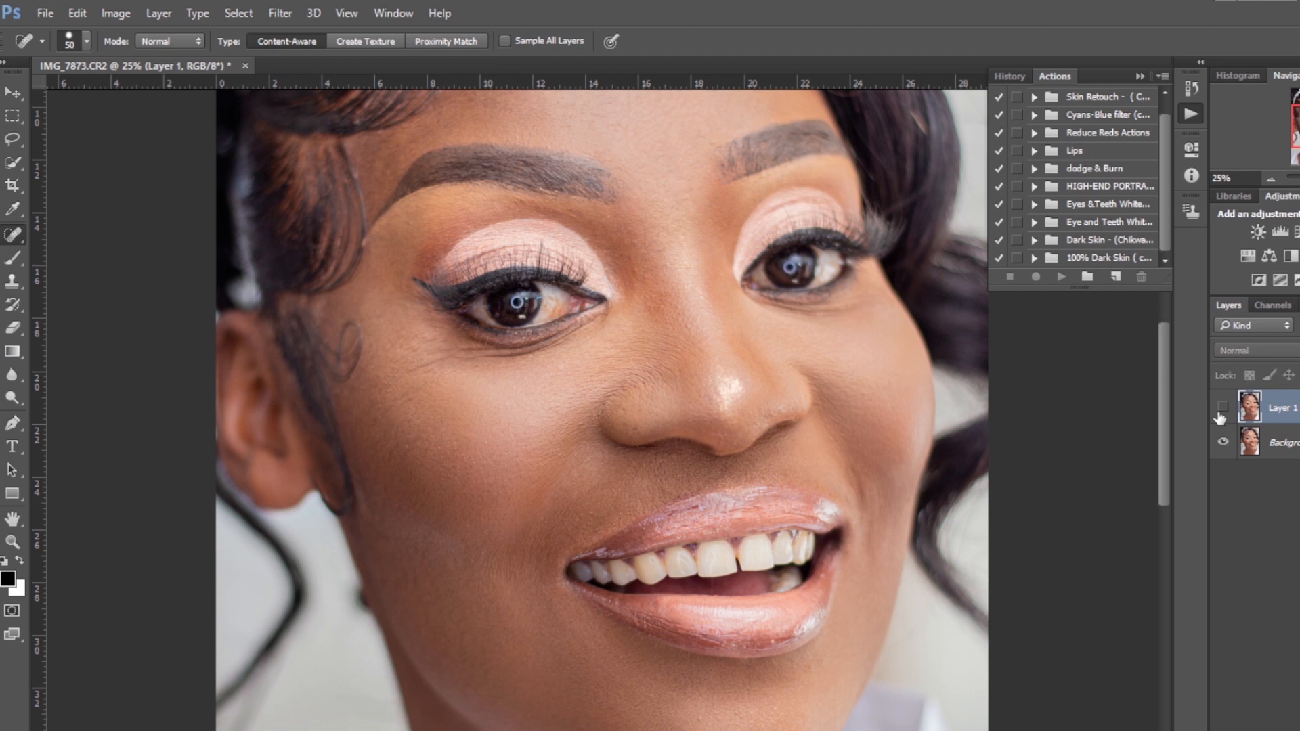
left_click(1221, 409)
left_click(1221, 410)
left_click(1220, 409)
left_click(1222, 409)
key("ctrl+minus")
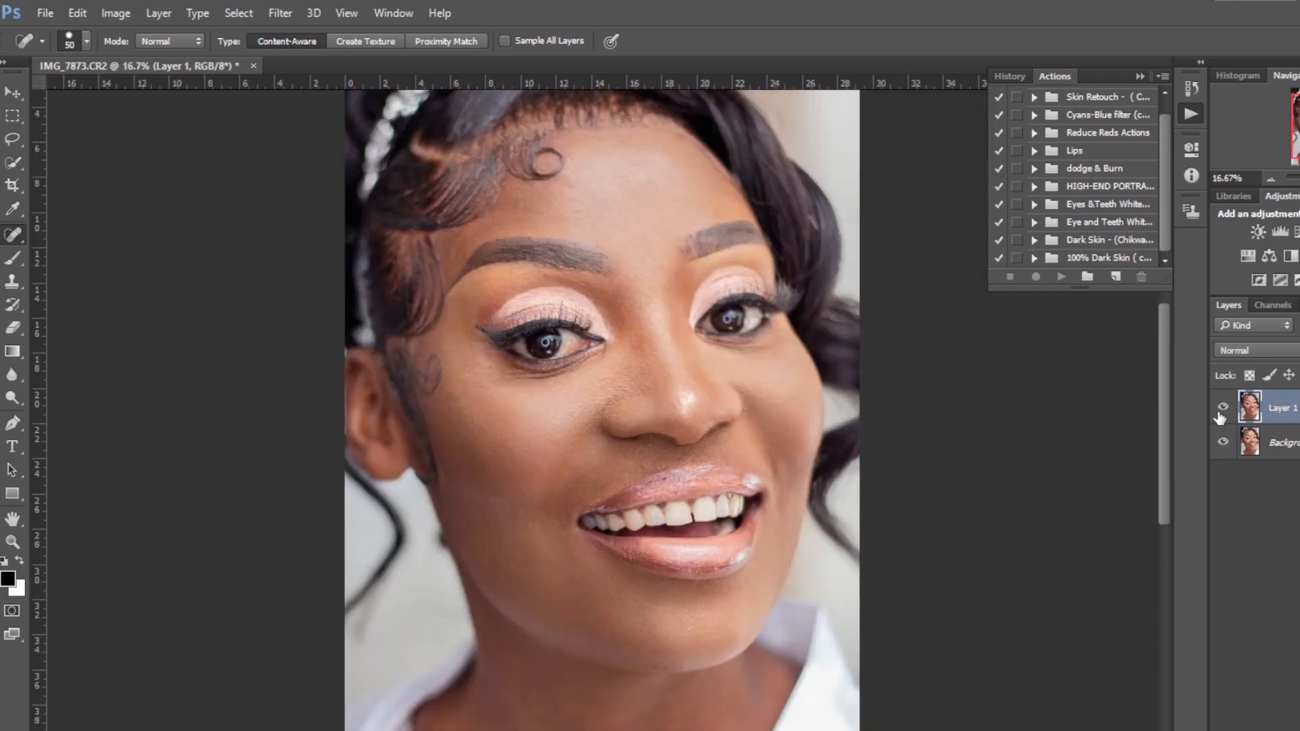
Run the Skin Softening action from the Skin Retouch action set
key("ctrl+minus")
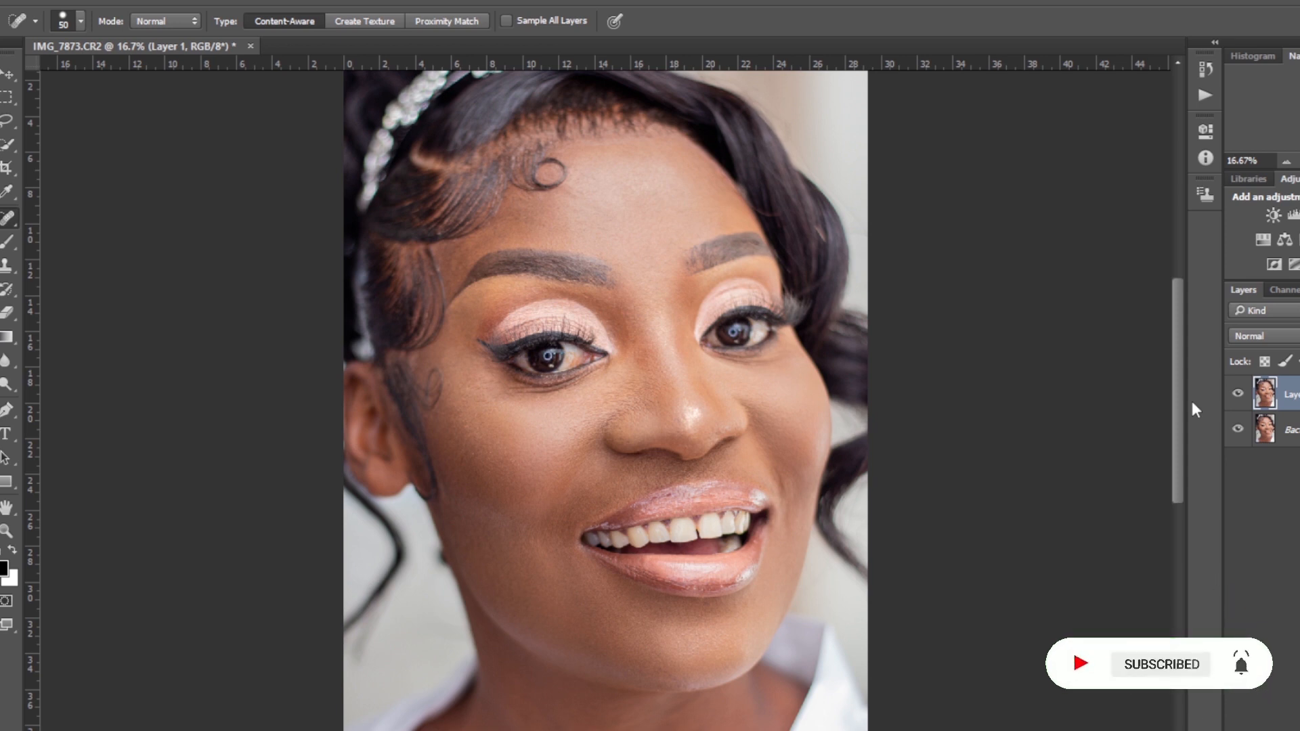
left_click(1206, 94)
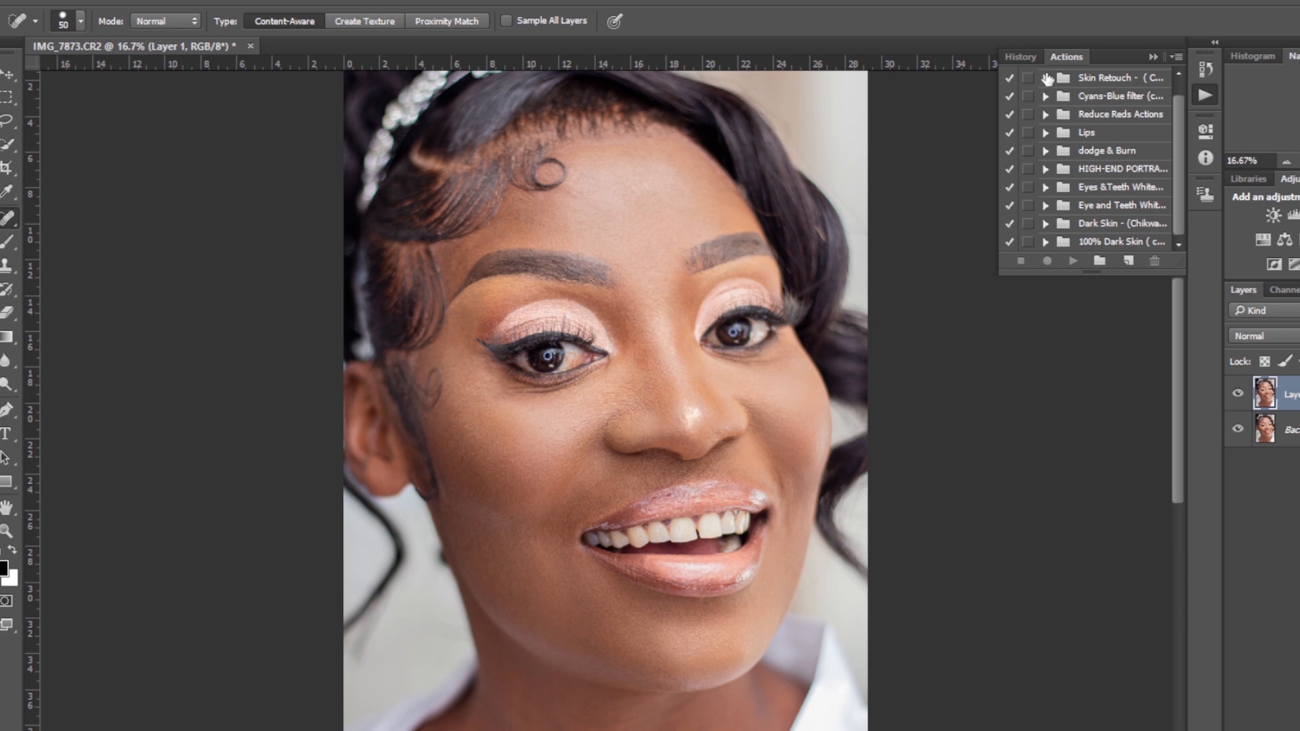
left_click(1046, 79)
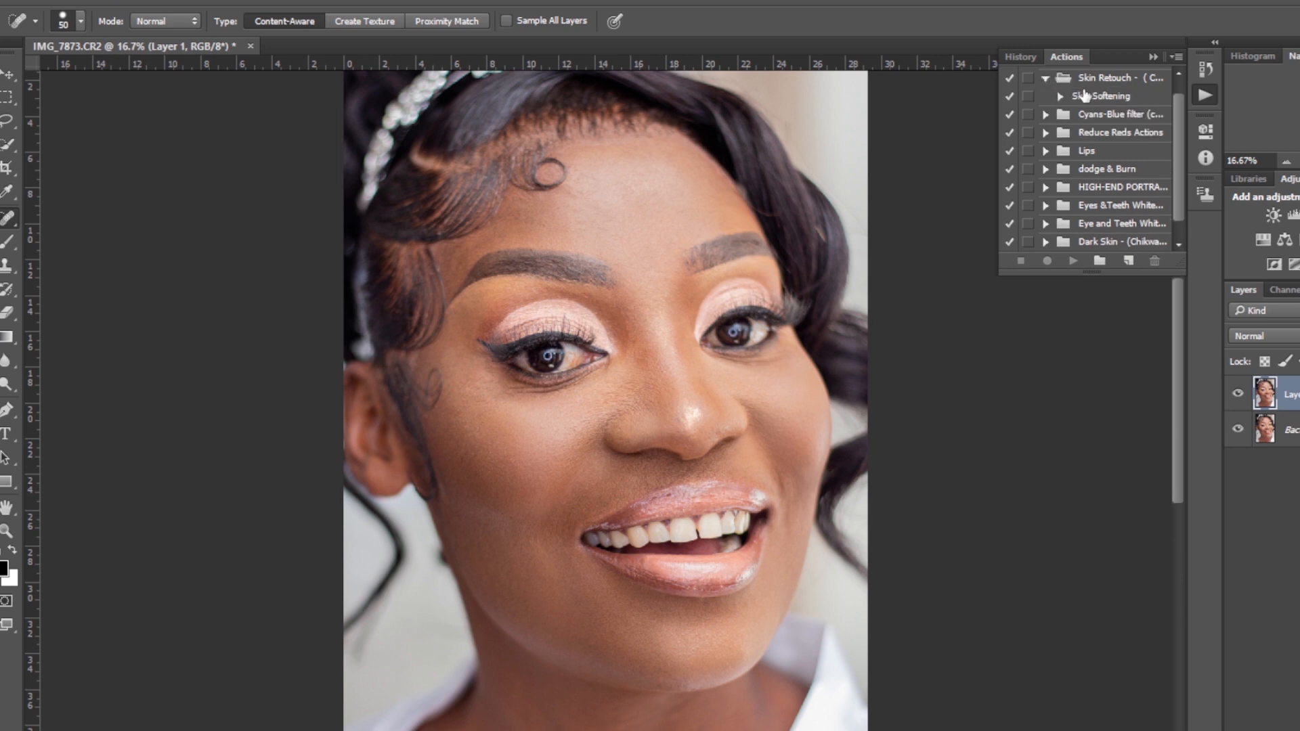
left_click(1083, 96)
left_click(1073, 261)
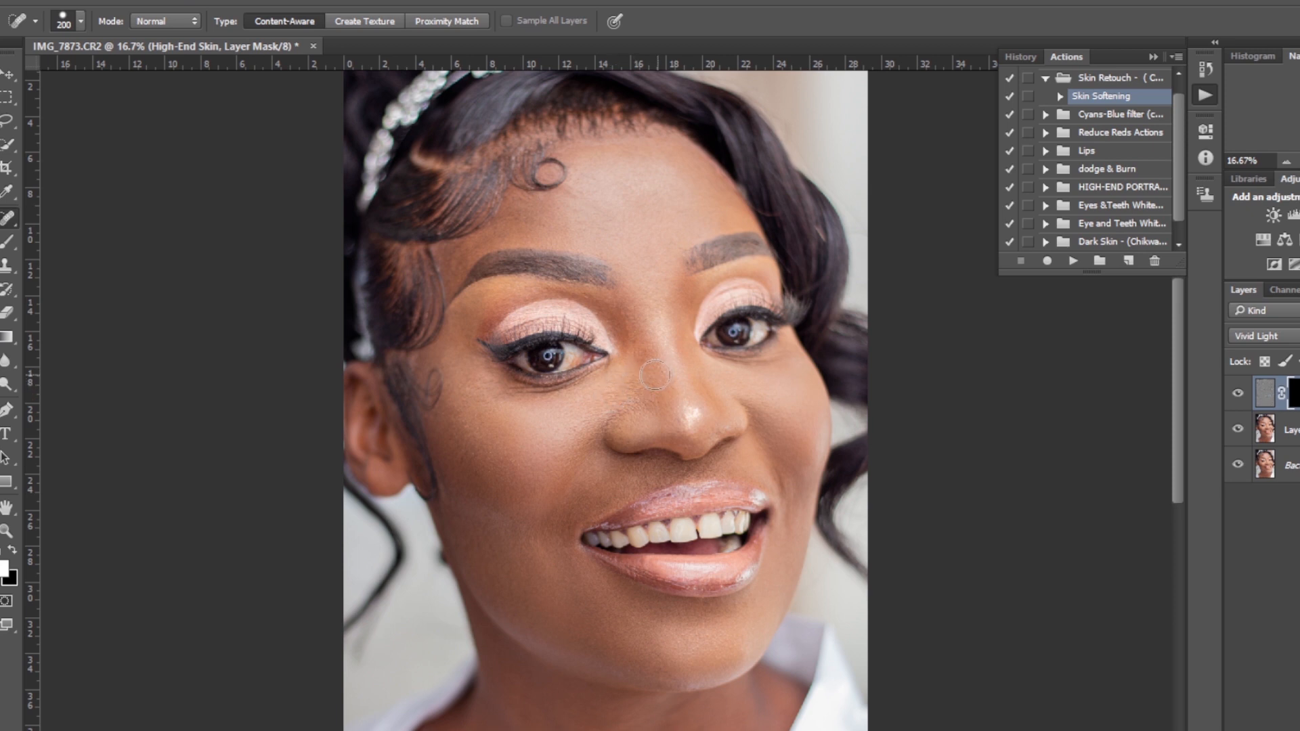
Paint the face's skin into the High-End Skin layer mask with a large brush, resizing it as needed
key("b")
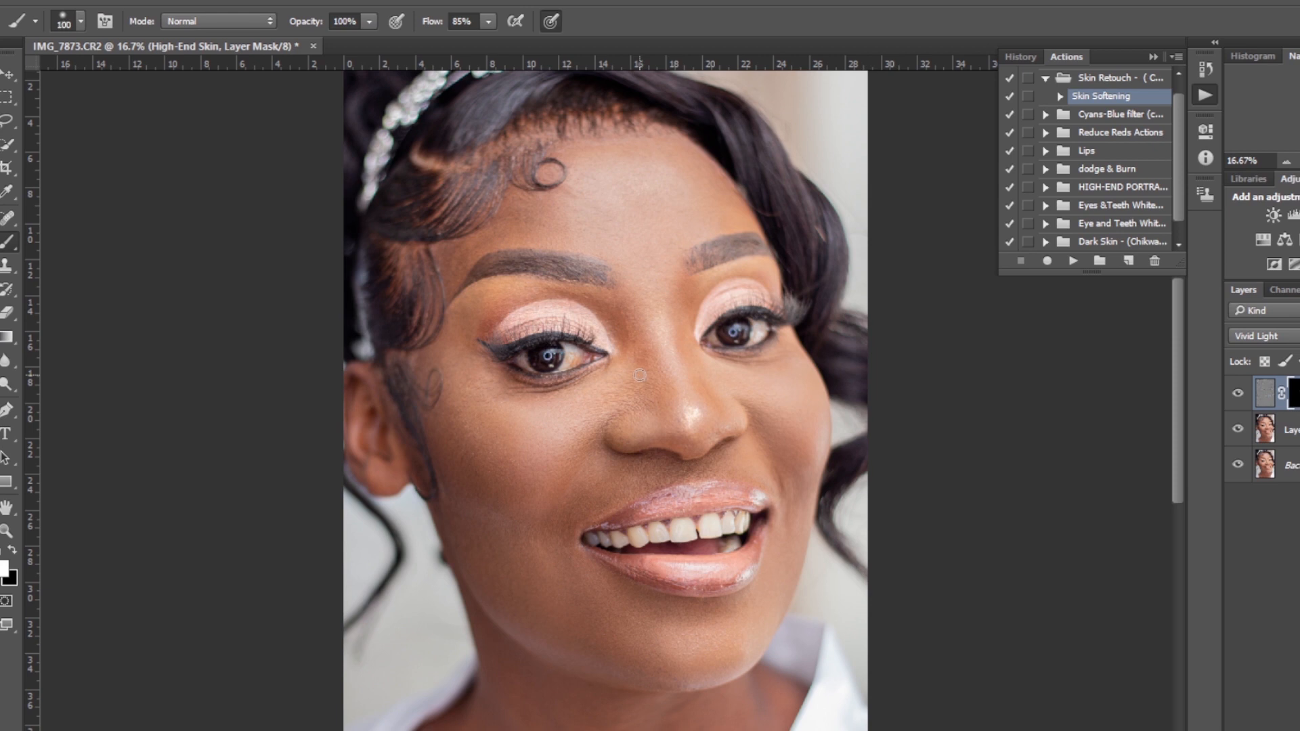
key("bracketright")
key("bracketright")
key("bracketright")
key("bracketright")
key("bracketright")
key("bracketright")
key("bracketright")
mouse_move(703, 661)
left_mouse_down()
mouse_move(543, 625)
mouse_move(543, 603)
mouse_move(602, 621)
mouse_move(609, 608)
mouse_move(543, 545)
mouse_move(601, 494)
mouse_move(558, 506)
mouse_move(522, 569)
mouse_move(495, 464)
mouse_move(524, 485)
mouse_move(636, 391)
mouse_move(602, 399)
mouse_move(652, 382)
mouse_move(507, 431)
mouse_move(453, 364)
mouse_move(498, 406)
mouse_move(529, 409)
mouse_move(606, 408)
mouse_move(661, 377)
left_mouse_up()
key("bracketleft")
key("bracketleft")
mouse_move(633, 313)
left_mouse_down()
mouse_move(587, 293)
mouse_move(520, 298)
mouse_move(488, 318)
mouse_move(512, 298)
mouse_move(480, 298)
mouse_move(468, 312)
mouse_move(454, 398)
mouse_move(465, 495)
mouse_move(499, 595)
mouse_move(586, 629)
mouse_move(676, 639)
mouse_move(617, 614)
mouse_move(613, 516)
mouse_move(639, 485)
mouse_move(603, 500)
mouse_move(728, 469)
mouse_move(686, 356)
mouse_move(725, 406)
mouse_move(766, 430)
mouse_move(761, 407)
mouse_move(776, 450)
mouse_move(762, 411)
mouse_move(795, 453)
mouse_move(795, 486)
mouse_move(768, 596)
mouse_move(696, 616)
mouse_move(617, 606)
mouse_move(660, 650)
mouse_move(661, 673)
mouse_move(581, 671)
left_mouse_up()
key("ctrl+minus")
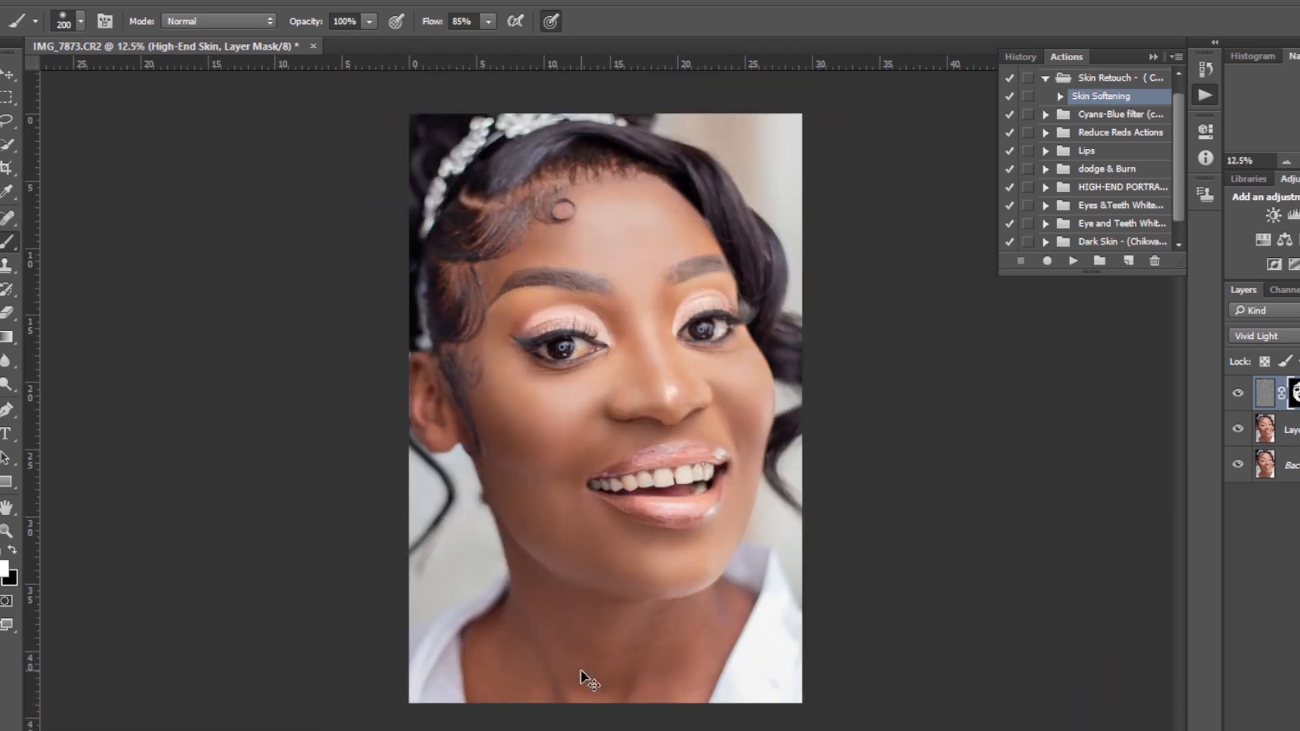
key("bracketright")
key("bracketright")
key("bracketright")
key("bracketright")
key("ctrl+plus")
Toggle the High-End Skin layer's visibility to compare the softened skin with the original
left_click(1239, 394)
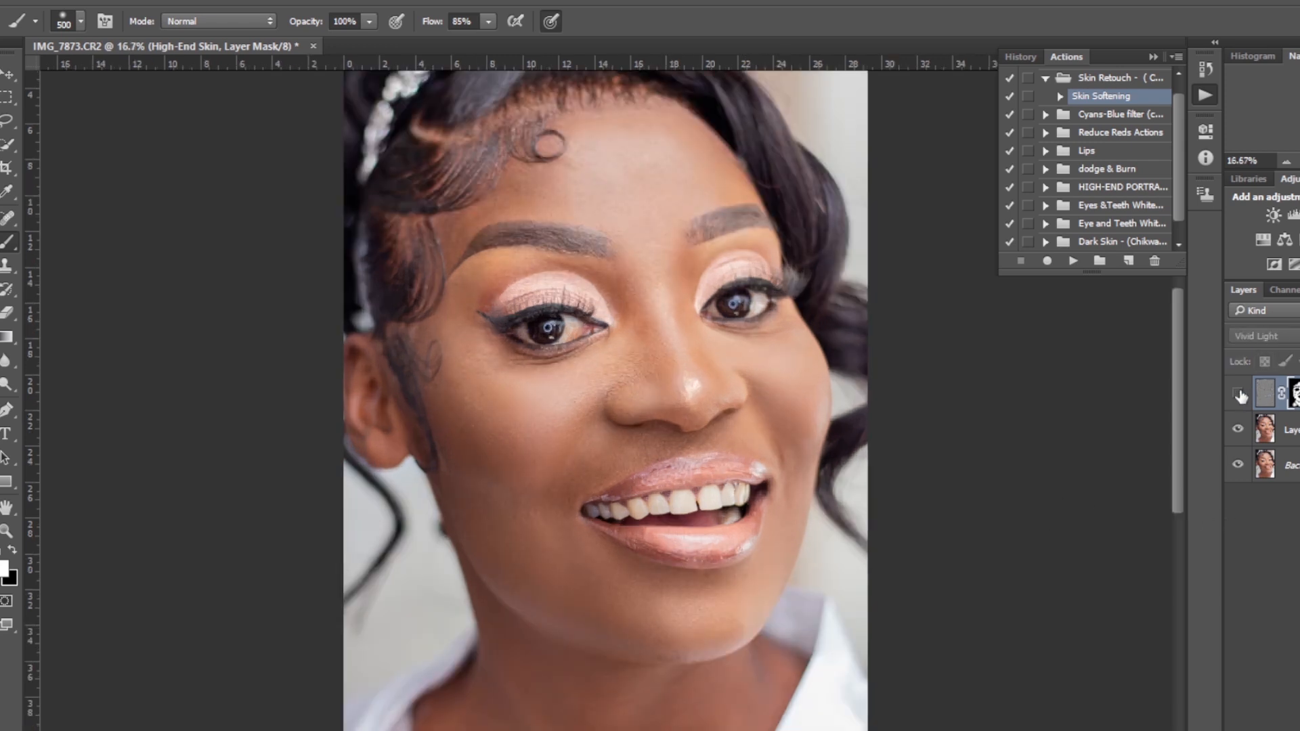
left_click(1238, 394)
left_click(1239, 395)
left_click(1239, 395)
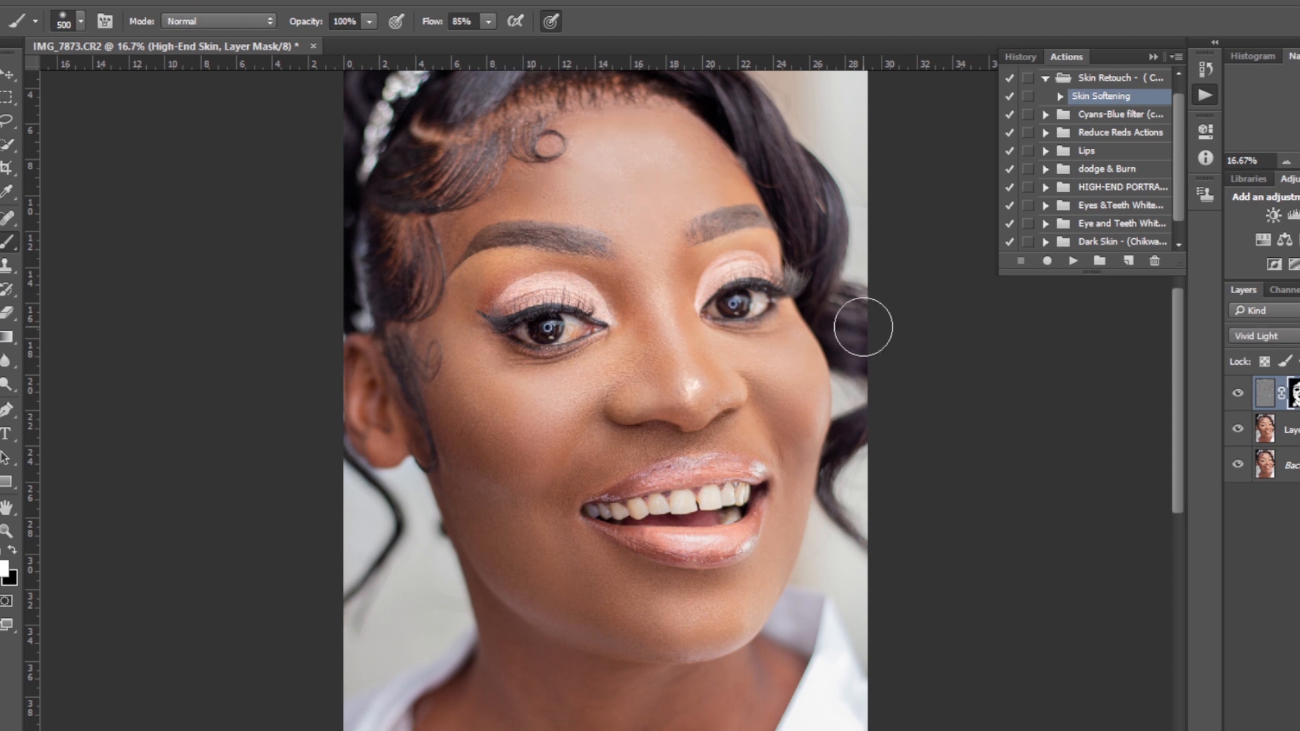
Run the Eyes & Teeth Whitening action from its action set
key("bracketleft")
key("bracketleft")
key("bracketleft")
key("bracketleft")
key("bracketleft")
key("bracketleft")
key("bracketleft")
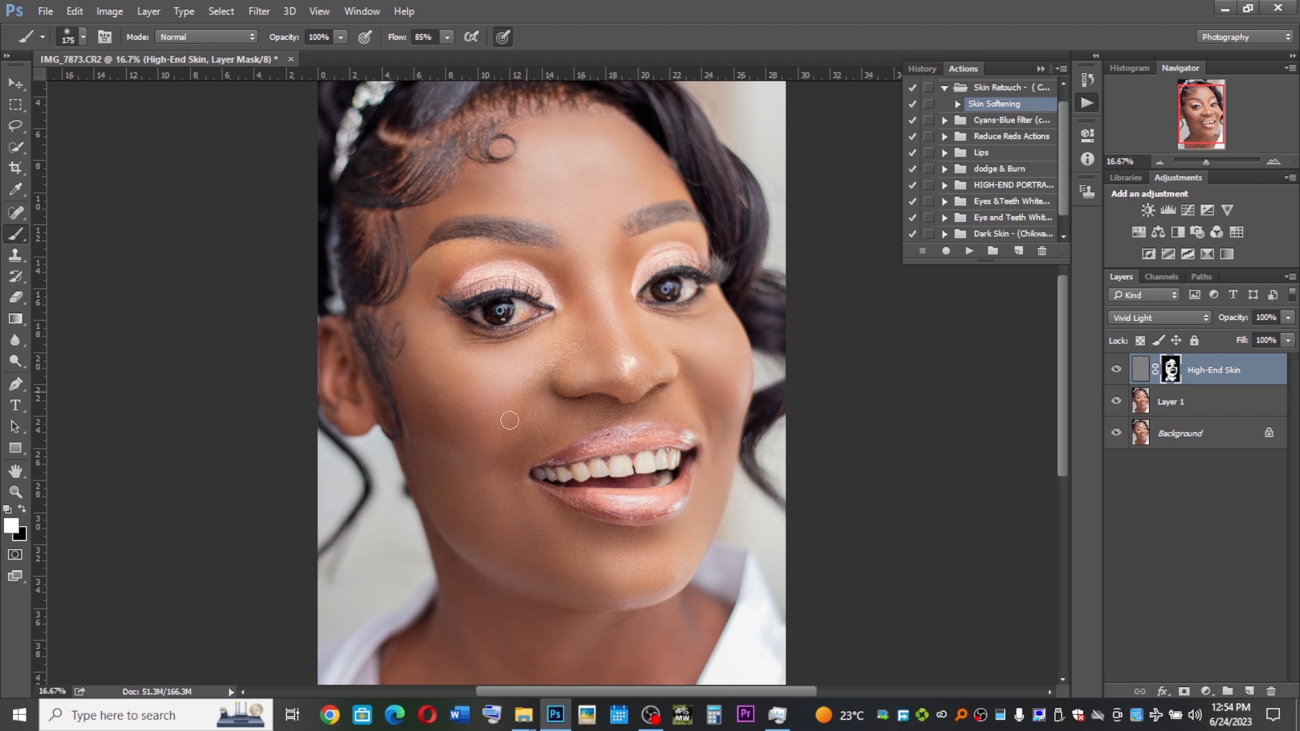
key("ctrl+minus")
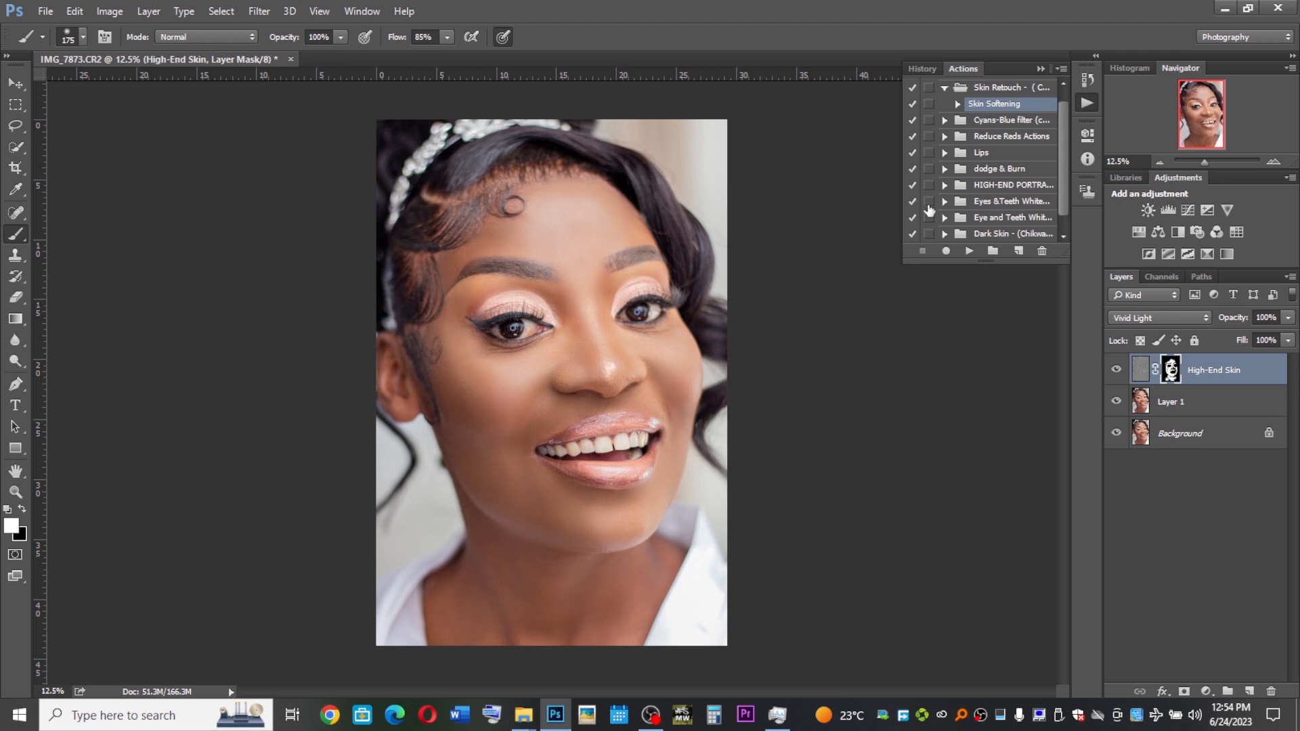
scroll(1055, 189, "down", 1)
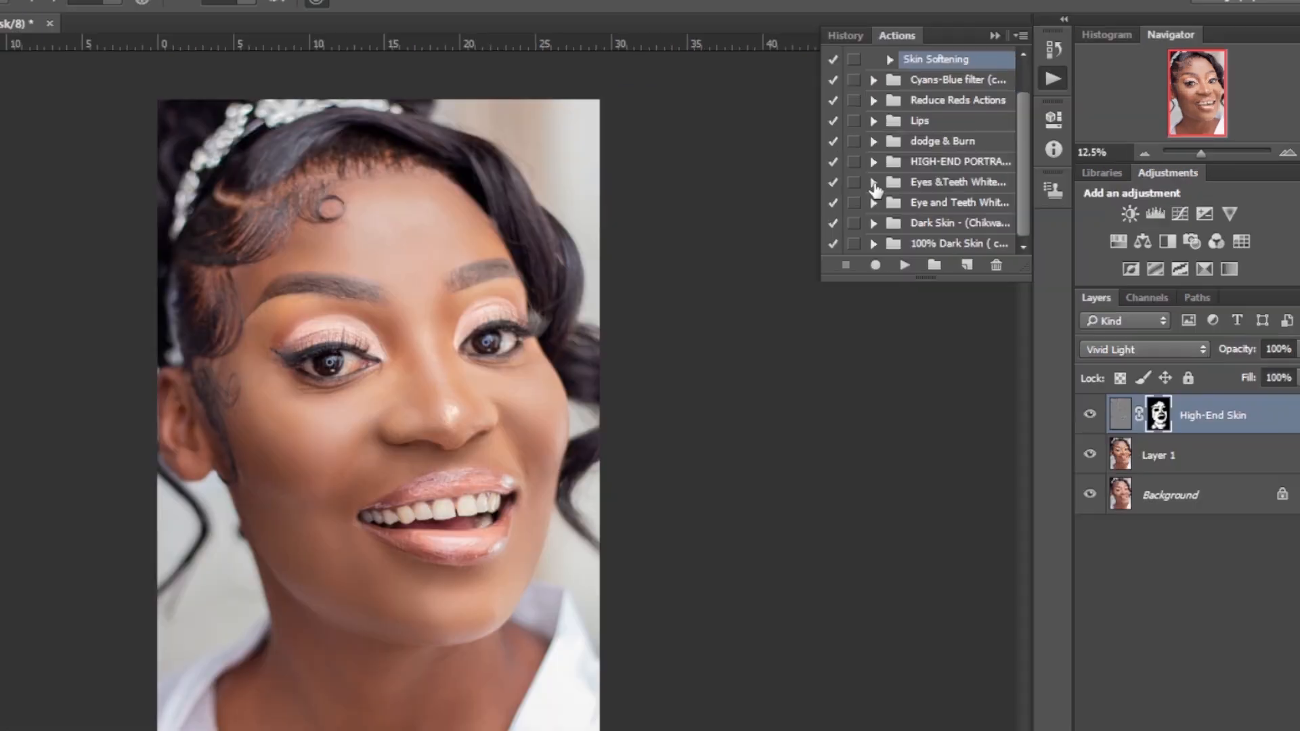
left_click(945, 185)
left_click(990, 203)
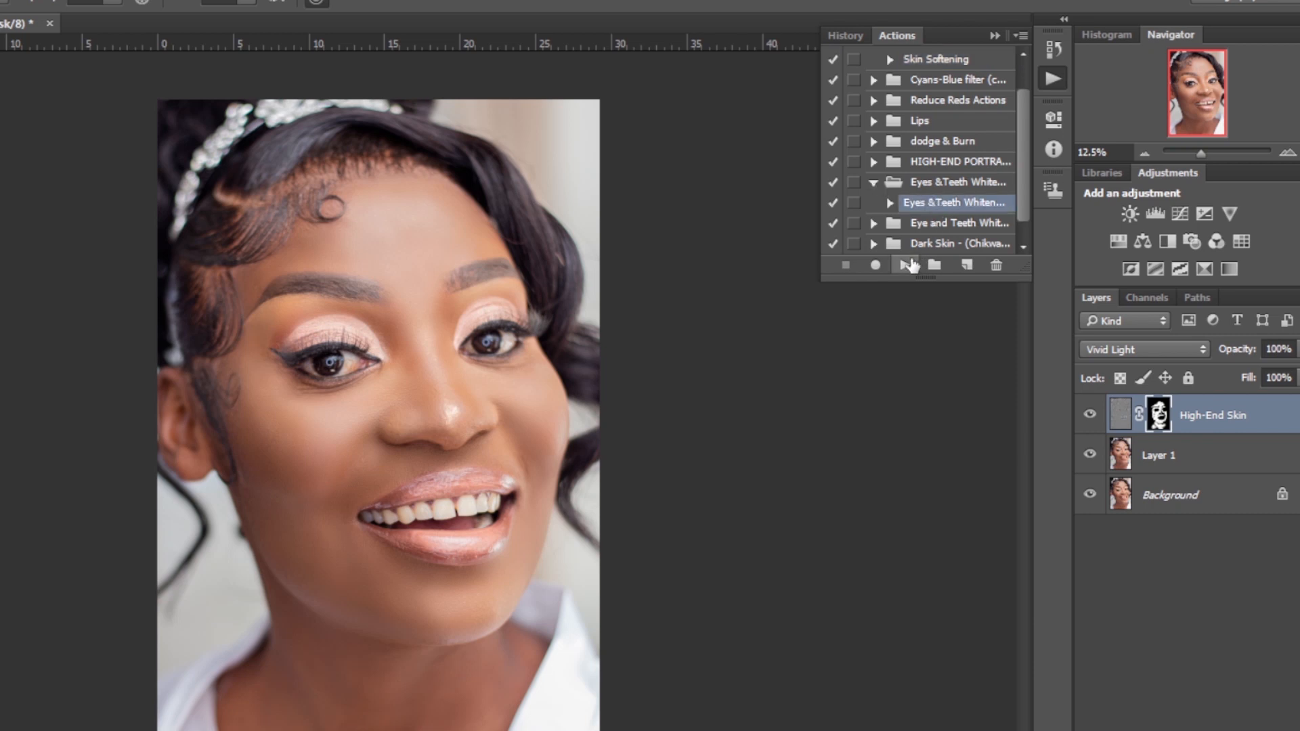
left_click(905, 266)
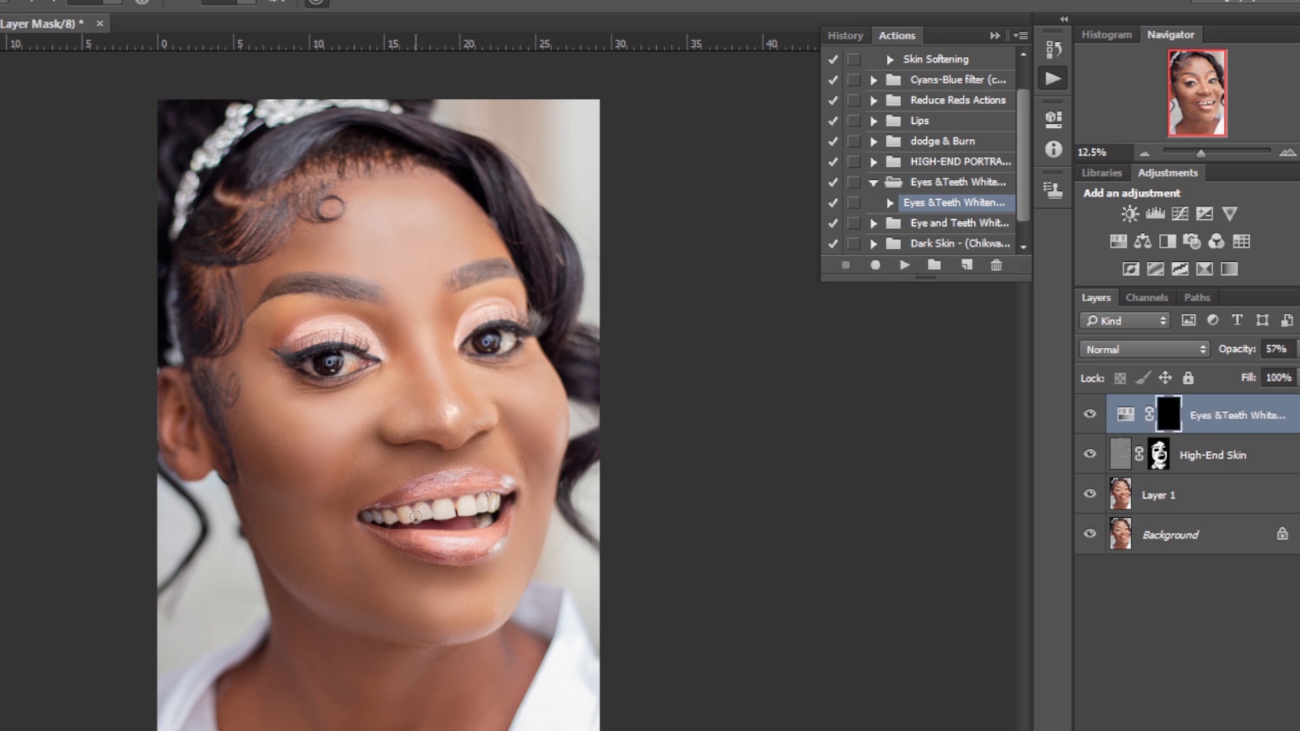
Paint the teeth and eye whites into the Eyes & Teeth Whitening mask, toggling the layer to check it
mouse_move(394, 519)
left_mouse_down()
mouse_move(408, 516)
mouse_move(377, 518)
mouse_move(501, 503)
mouse_move(483, 502)
left_mouse_up()
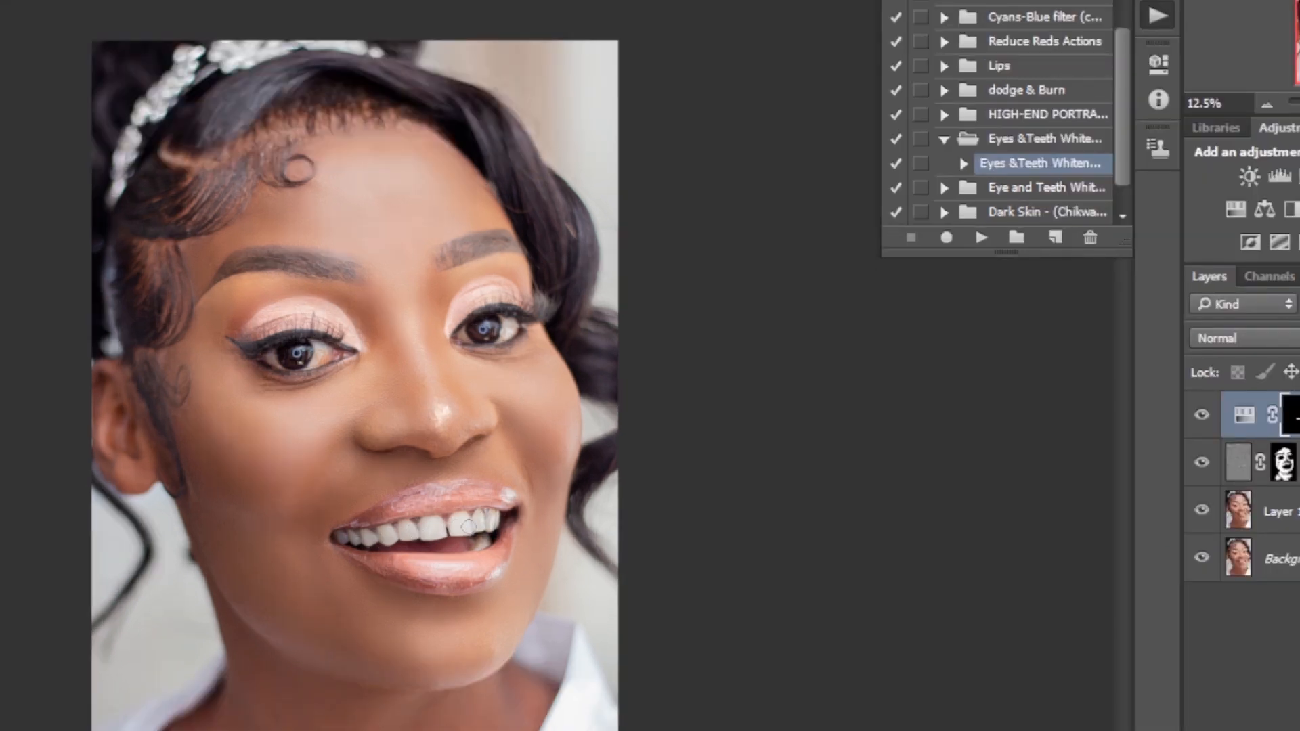
mouse_move(325, 364)
left_mouse_down()
mouse_move(310, 359)
mouse_move(331, 353)
mouse_move(315, 348)
mouse_move(303, 360)
mouse_move(267, 351)
mouse_move(329, 350)
left_mouse_up()
mouse_move(469, 348)
left_mouse_down()
mouse_move(518, 316)
mouse_move(467, 337)
mouse_move(514, 329)
left_mouse_up()
mouse_move(328, 356)
left_mouse_down()
mouse_move(269, 357)
mouse_move(349, 349)
left_mouse_up()
mouse_move(533, 325)
left_mouse_down()
mouse_move(472, 335)
mouse_move(512, 319)
mouse_move(504, 327)
left_mouse_up()
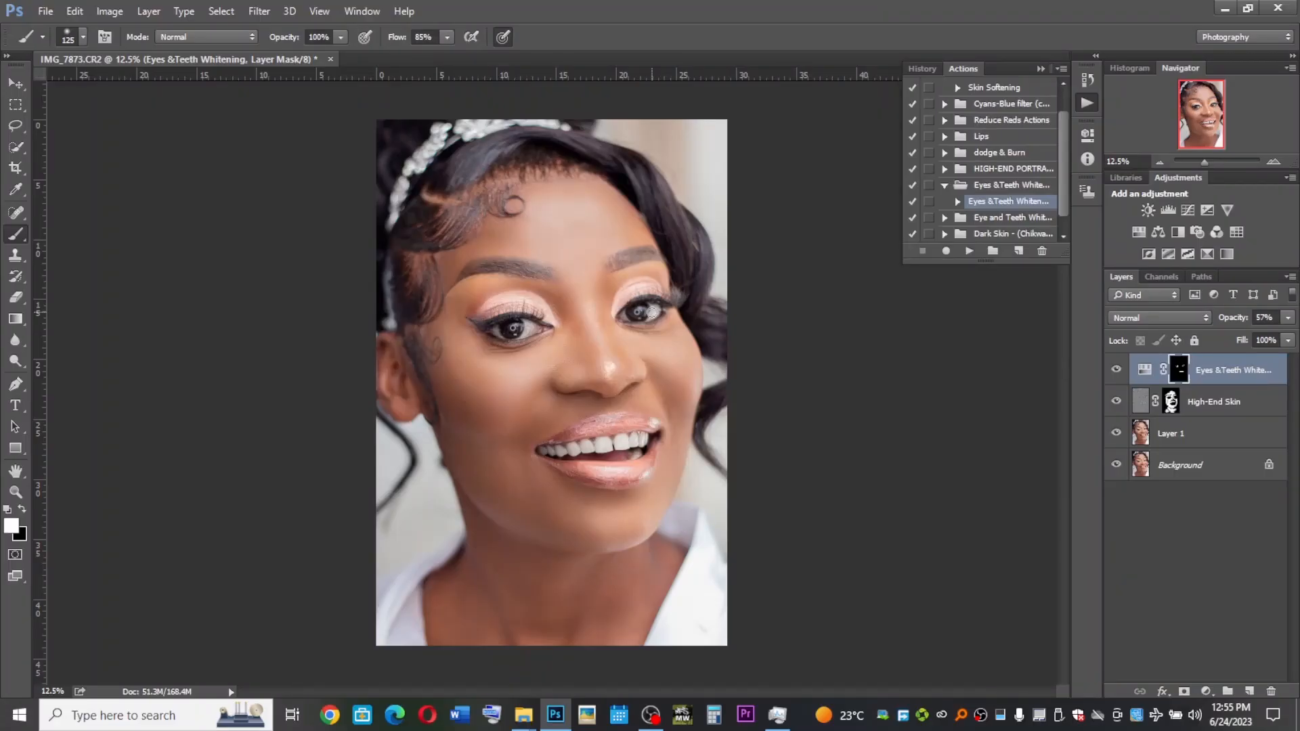
left_click_drag(652, 312, 646, 316)
key("ctrl+plus")
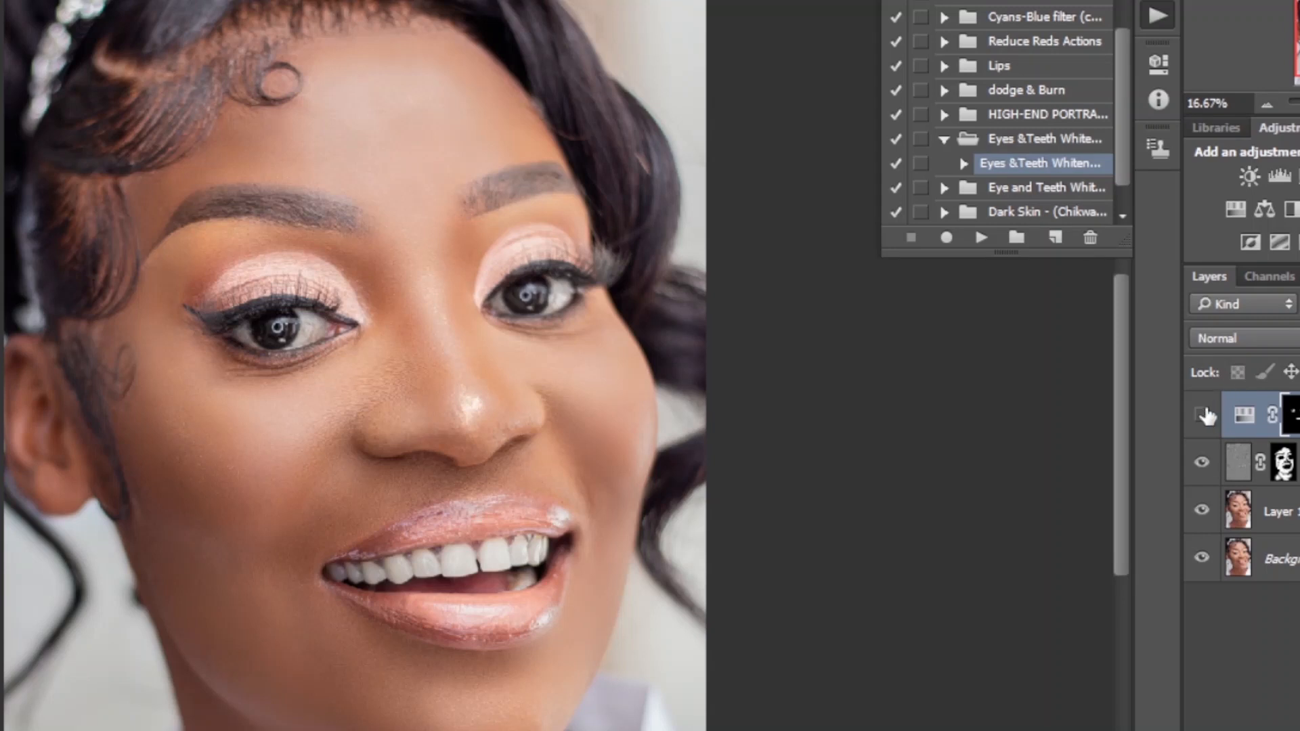
left_click(1116, 369)
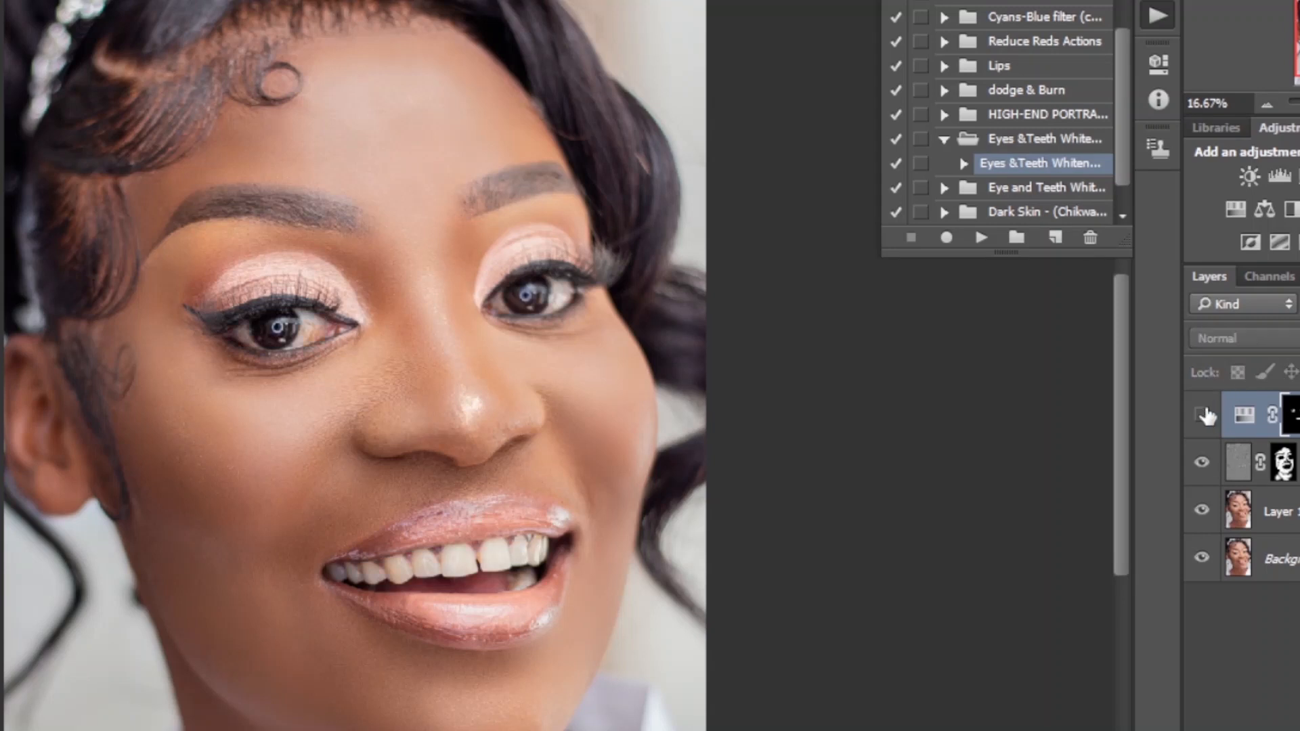
left_click(1203, 415)
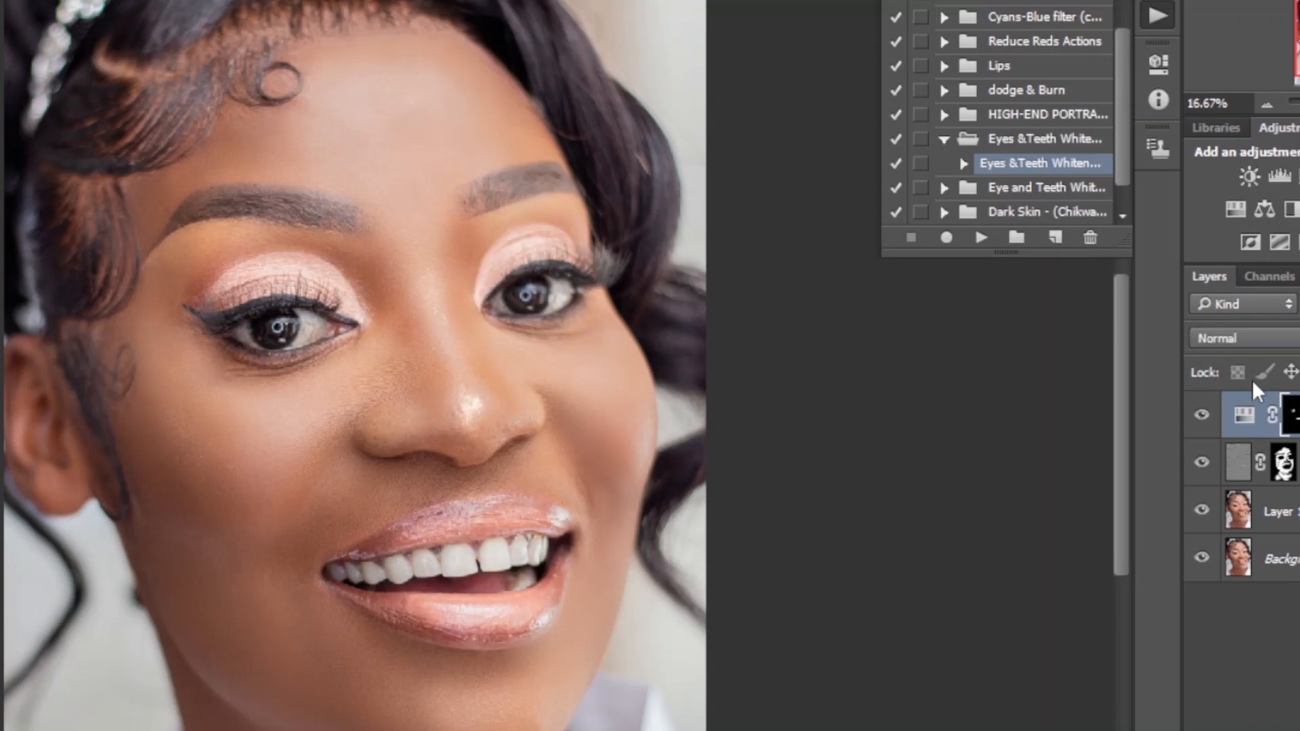
Run the Lips action from the Lips action set
left_click(944, 139)
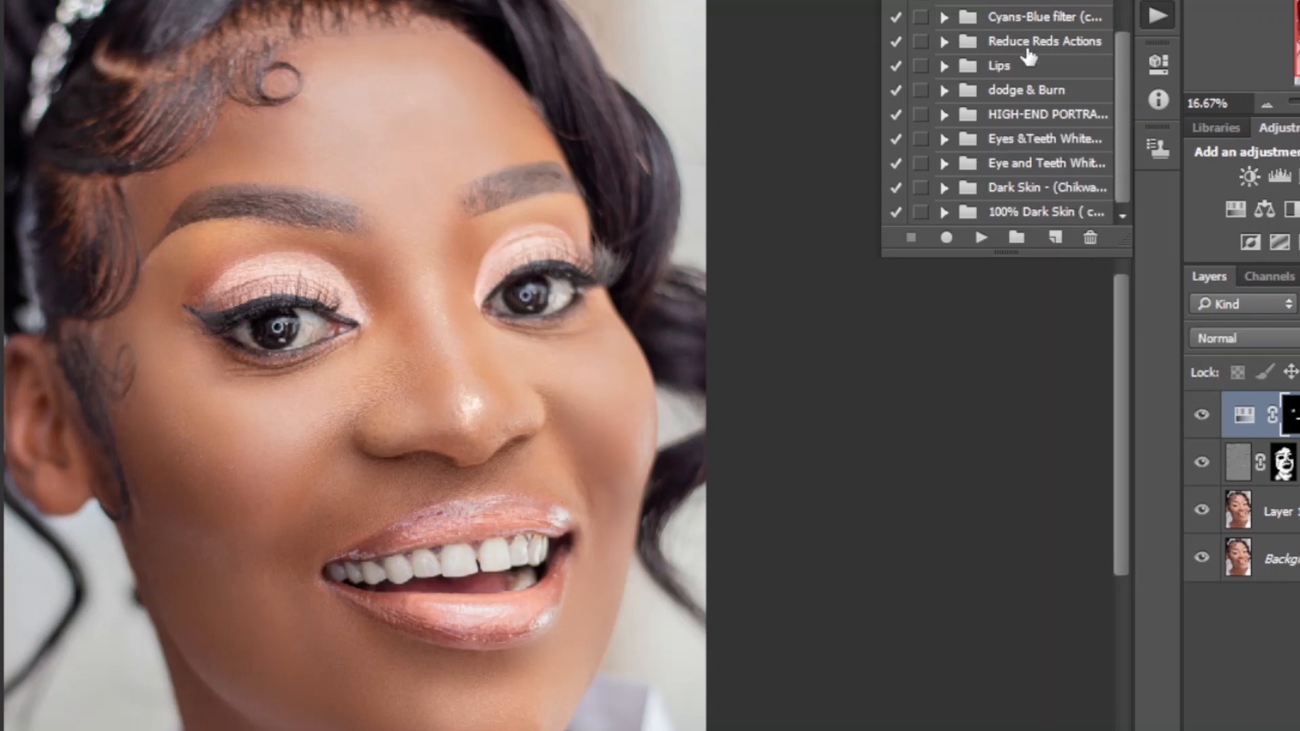
left_click(945, 66)
left_click(986, 93)
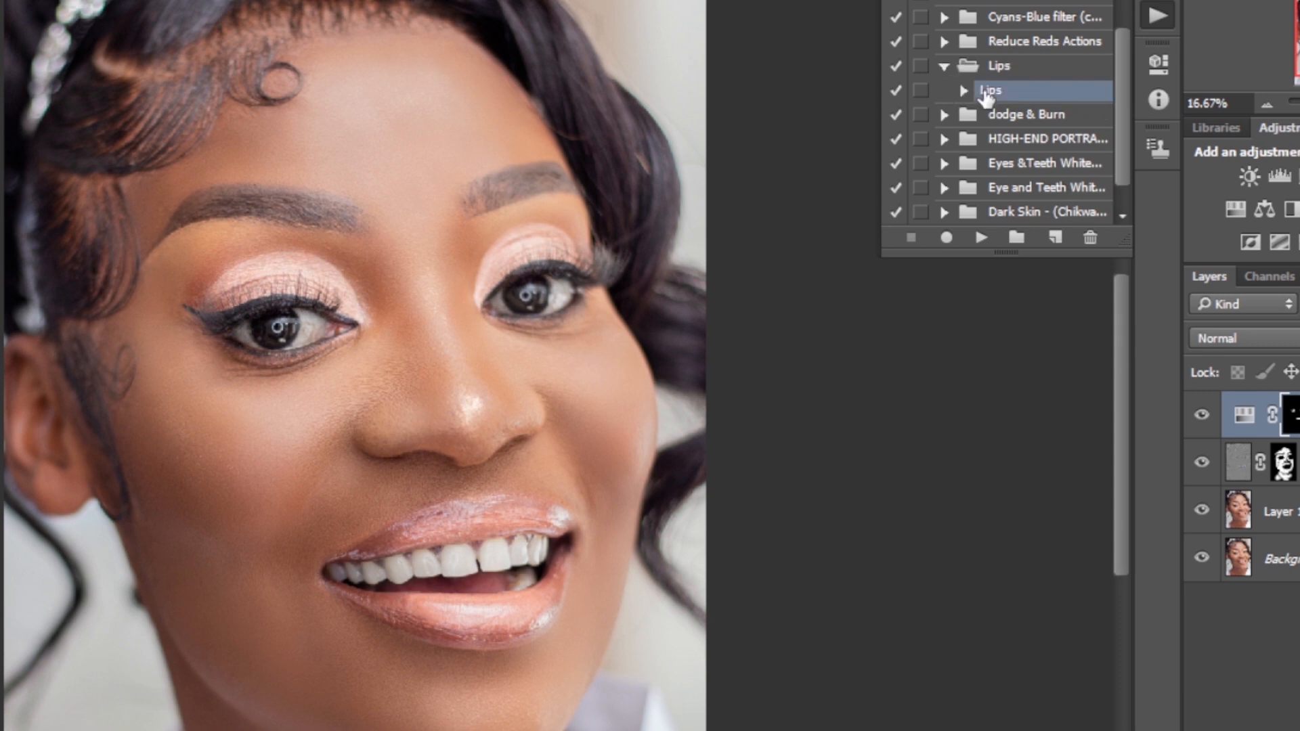
left_click(981, 238)
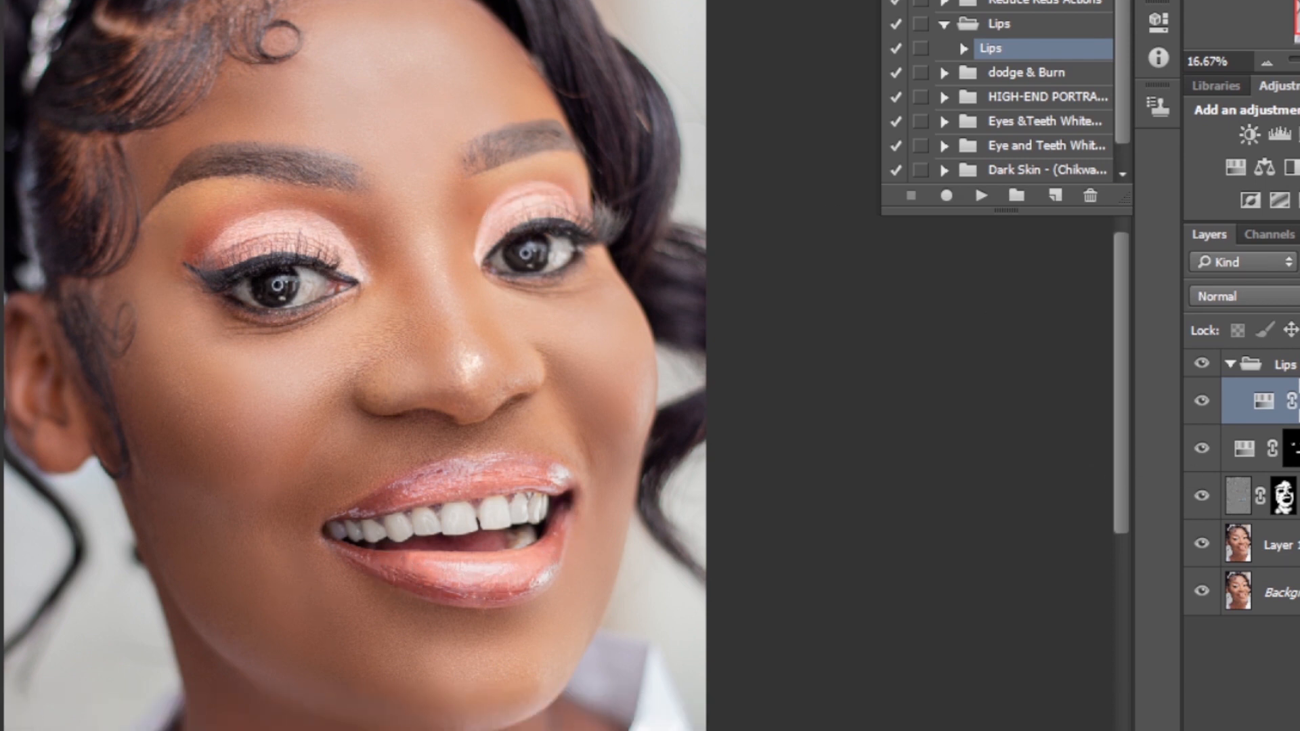
Toggle the lips Hue/Saturation layer's visibility at a closer zoom to compare the lips before and after
left_click(1202, 407)
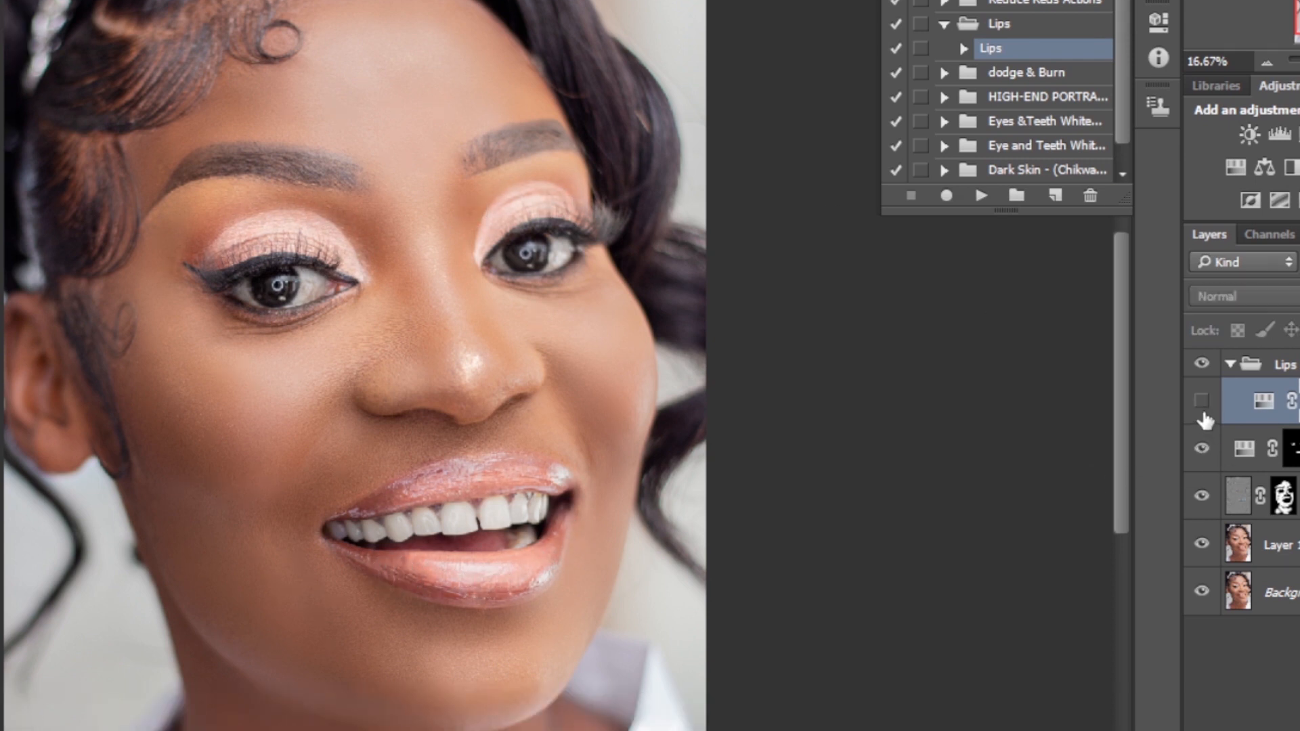
left_click(1203, 407)
left_click(1202, 406)
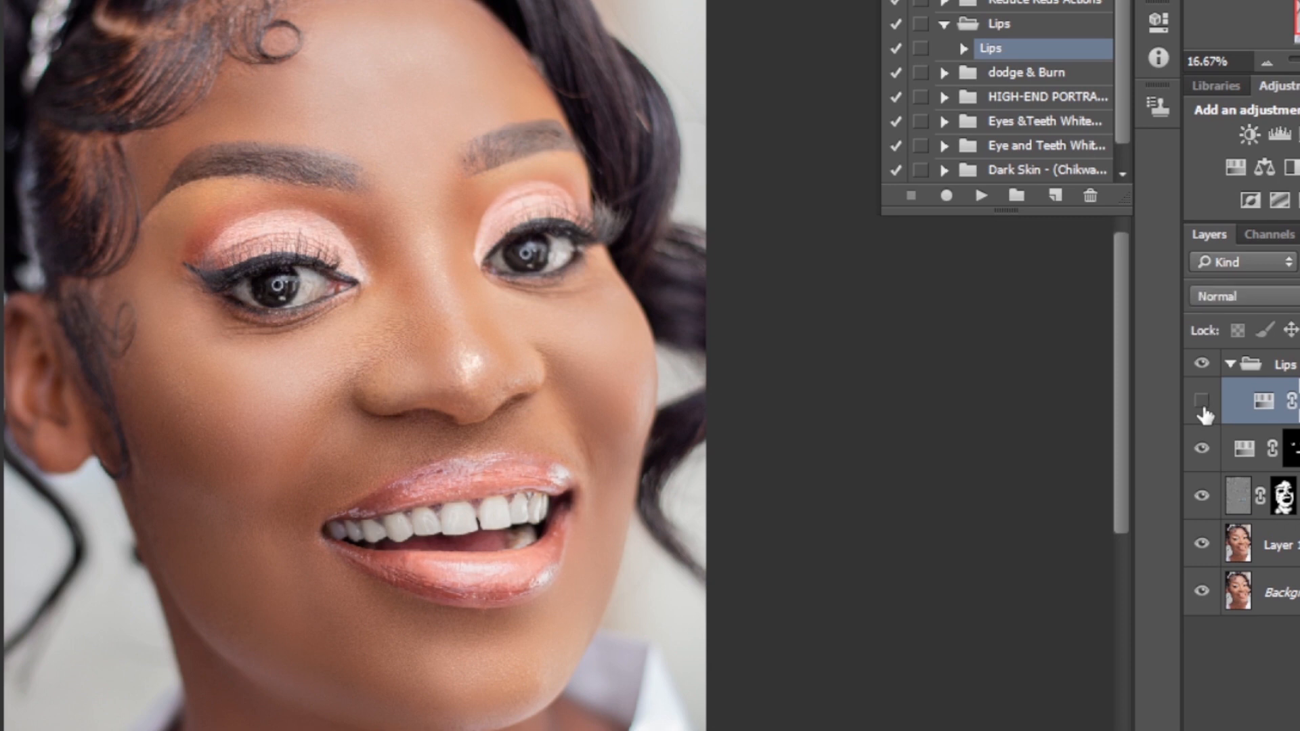
left_click(1202, 407)
key("ctrl+plus")
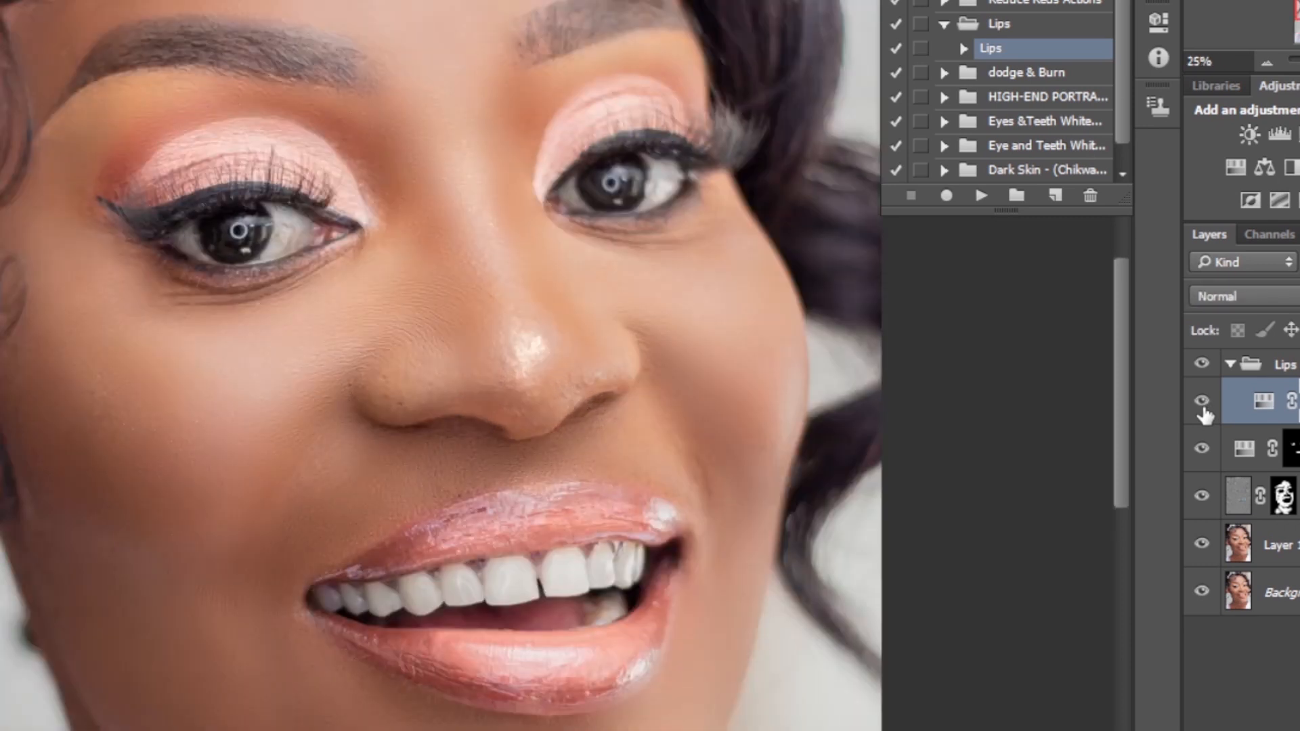
left_click(1203, 407)
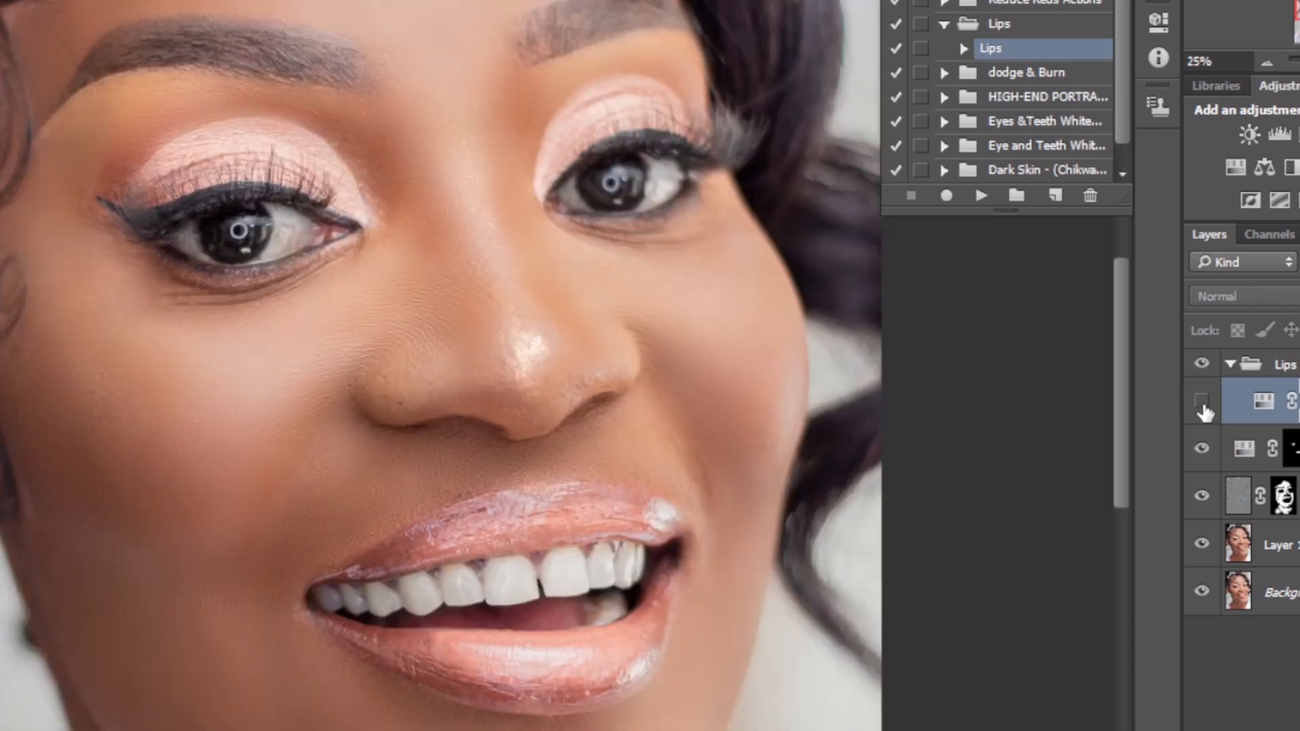
left_click(1203, 407)
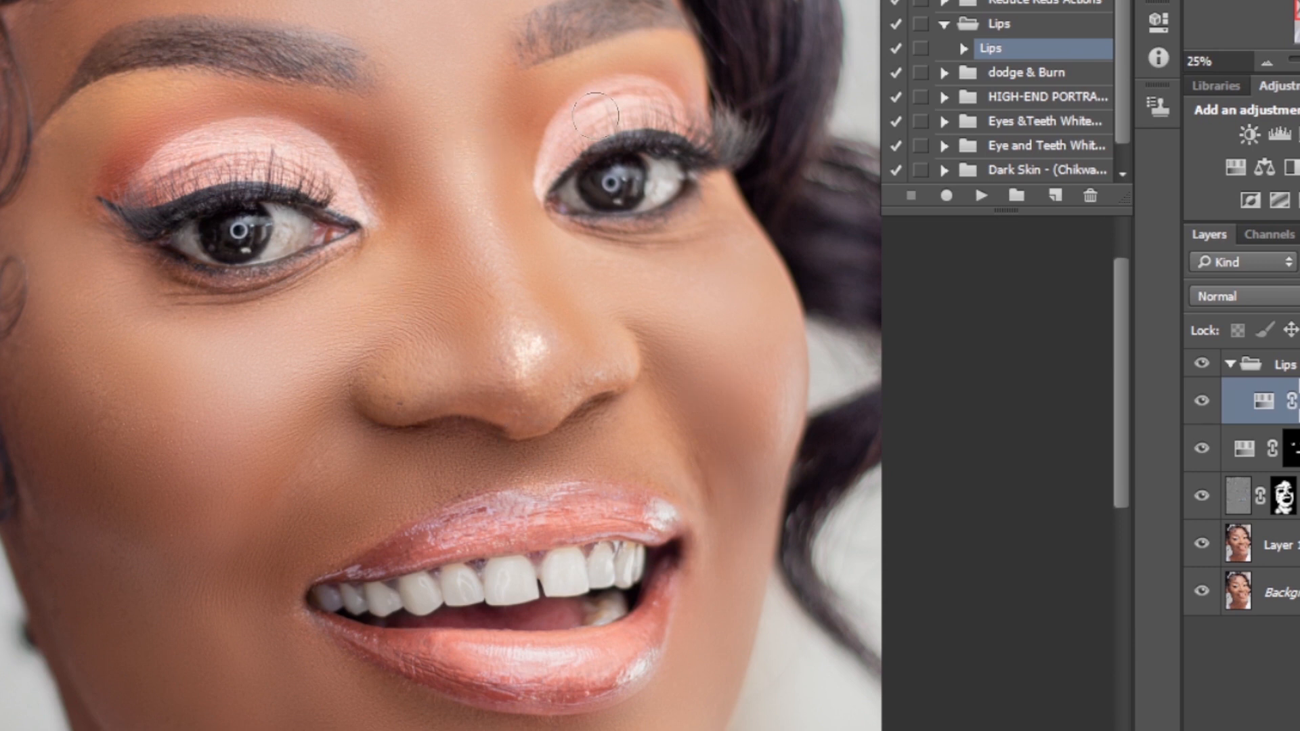
key("ctrl+minus")
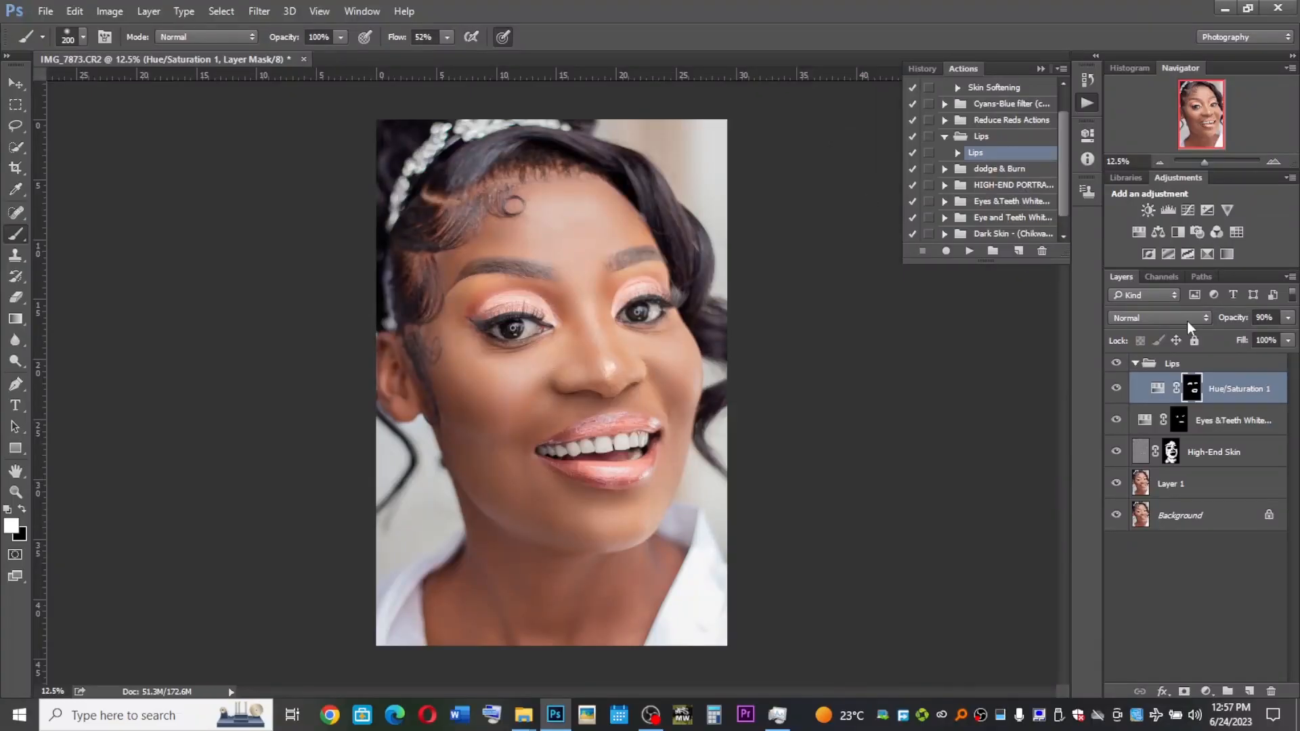
Group Layer 1 together with all retouching layers above it
left_click(1174, 489)
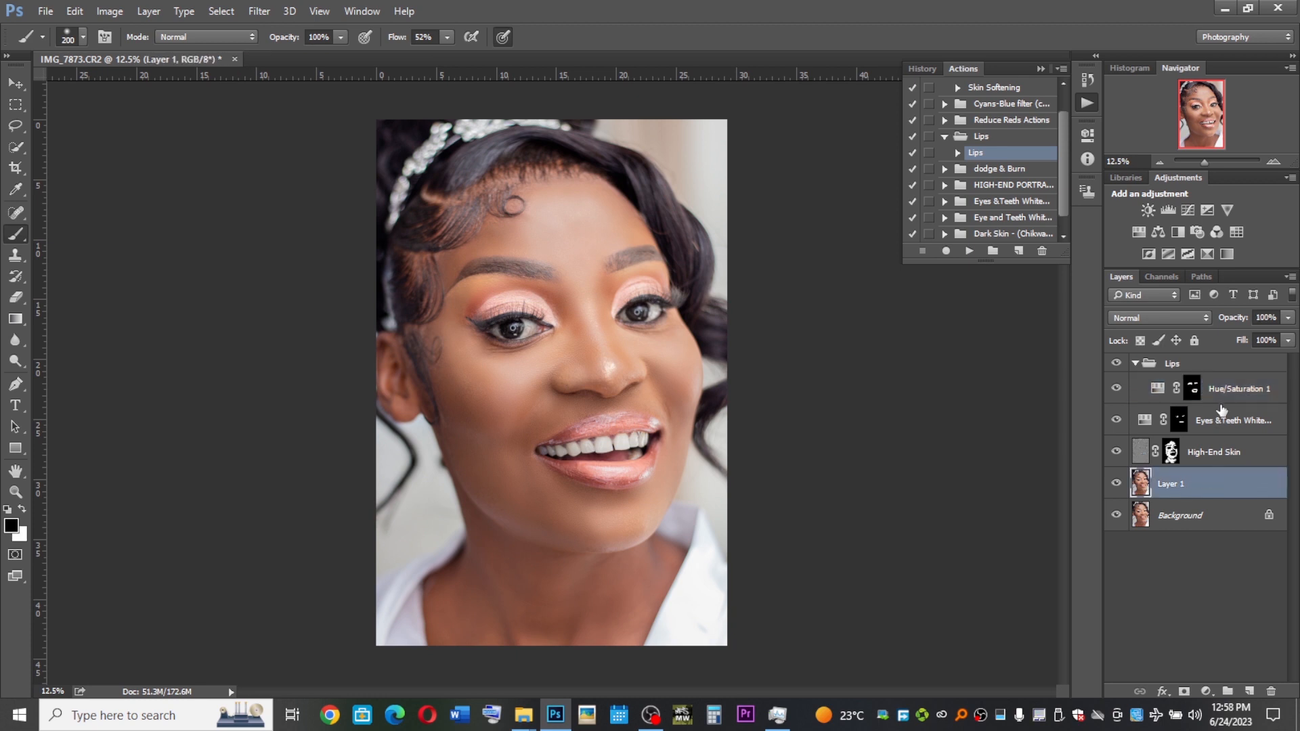
left_click(1214, 371, "shift")
key("ctrl+g")
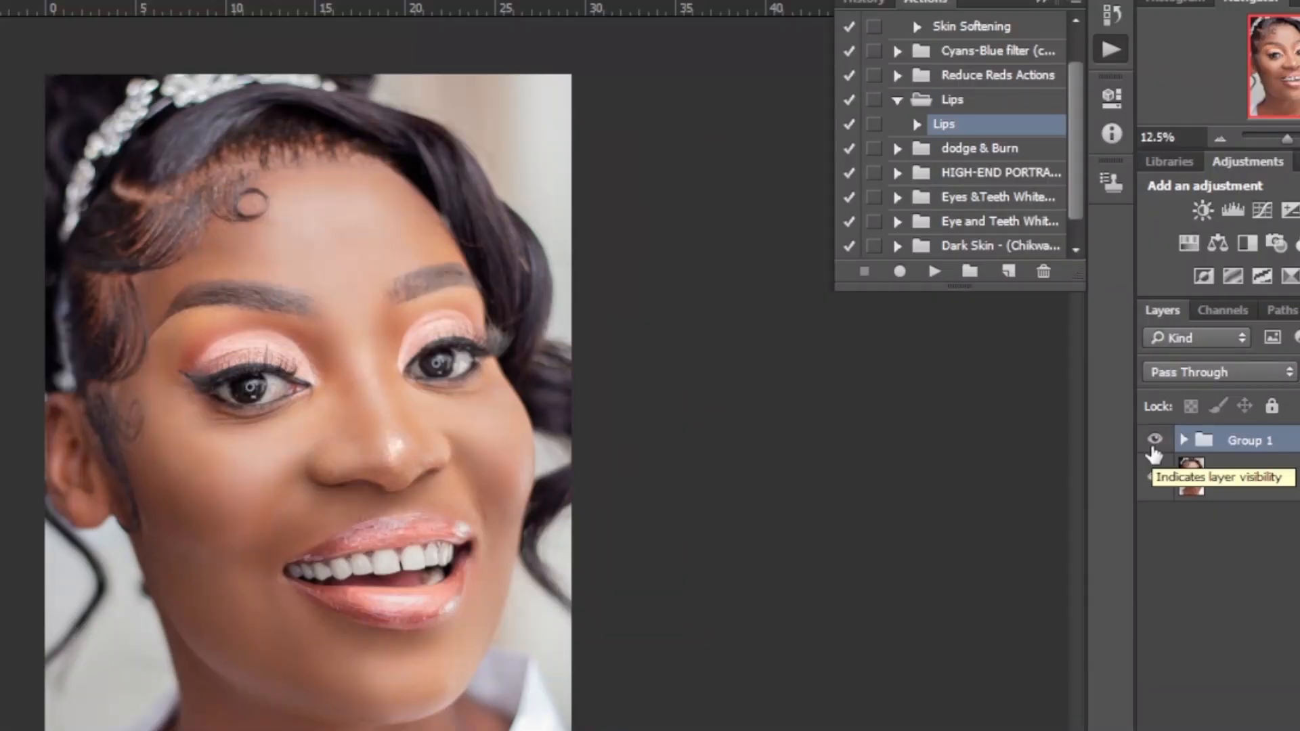
Toggle the group's visibility to compare the retouched portrait with the original Background
left_click(1154, 438)
left_click(1154, 449)
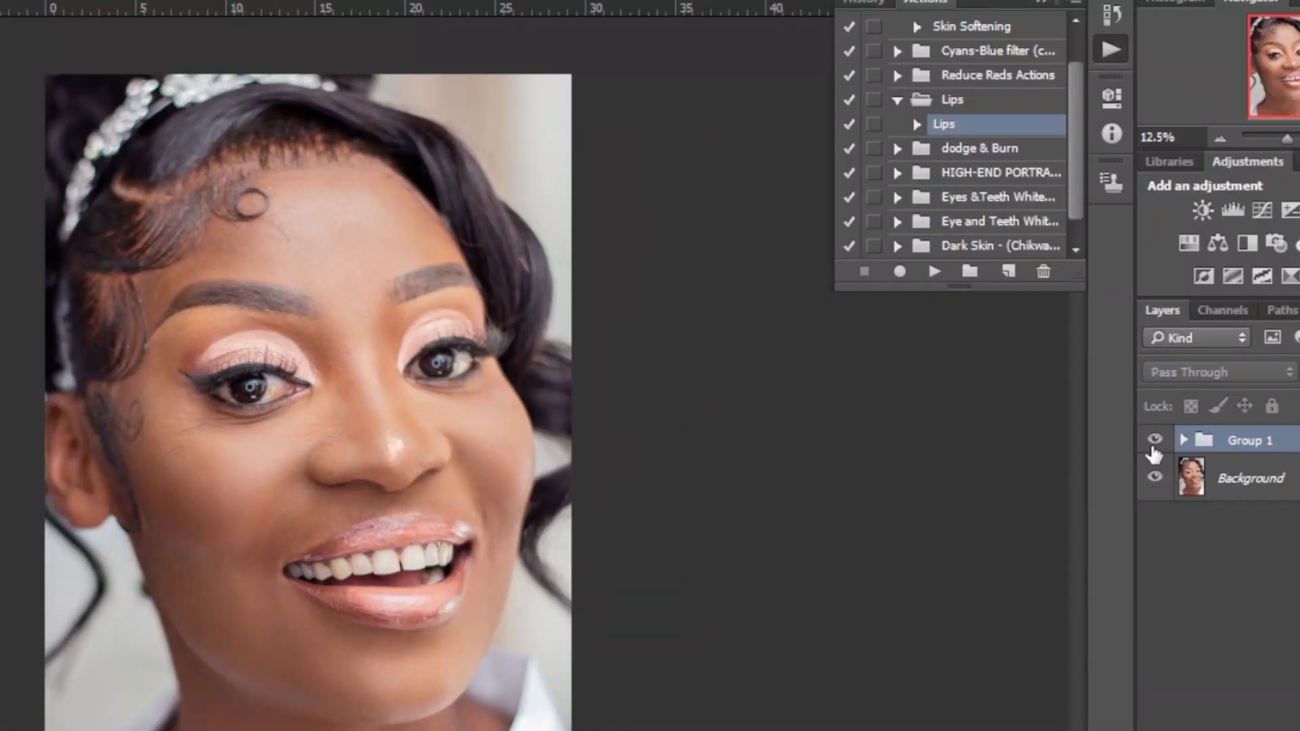
left_click(1154, 450)
left_click(1154, 452)
left_click(1154, 453)
left_click(1154, 453)
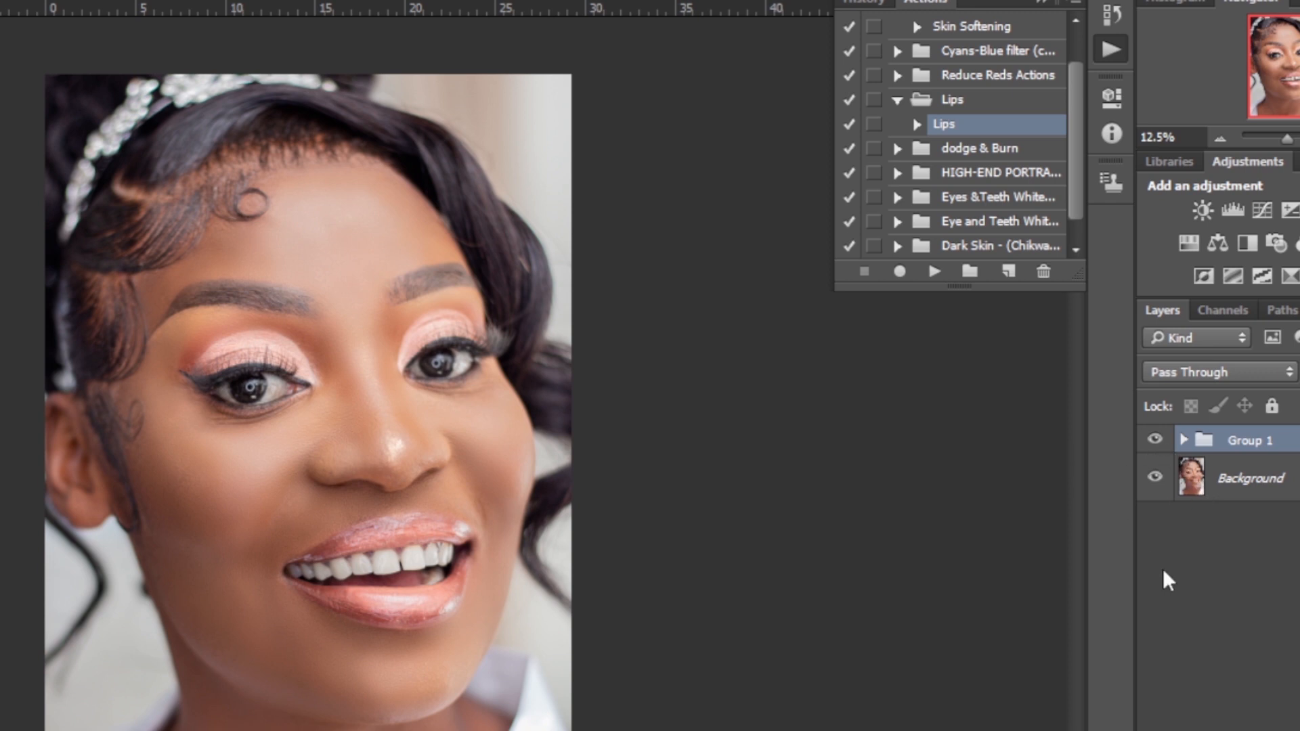
Add a Curves adjustment layer and lower the midtones slightly while nudging the black point in
left_click(1256, 205)
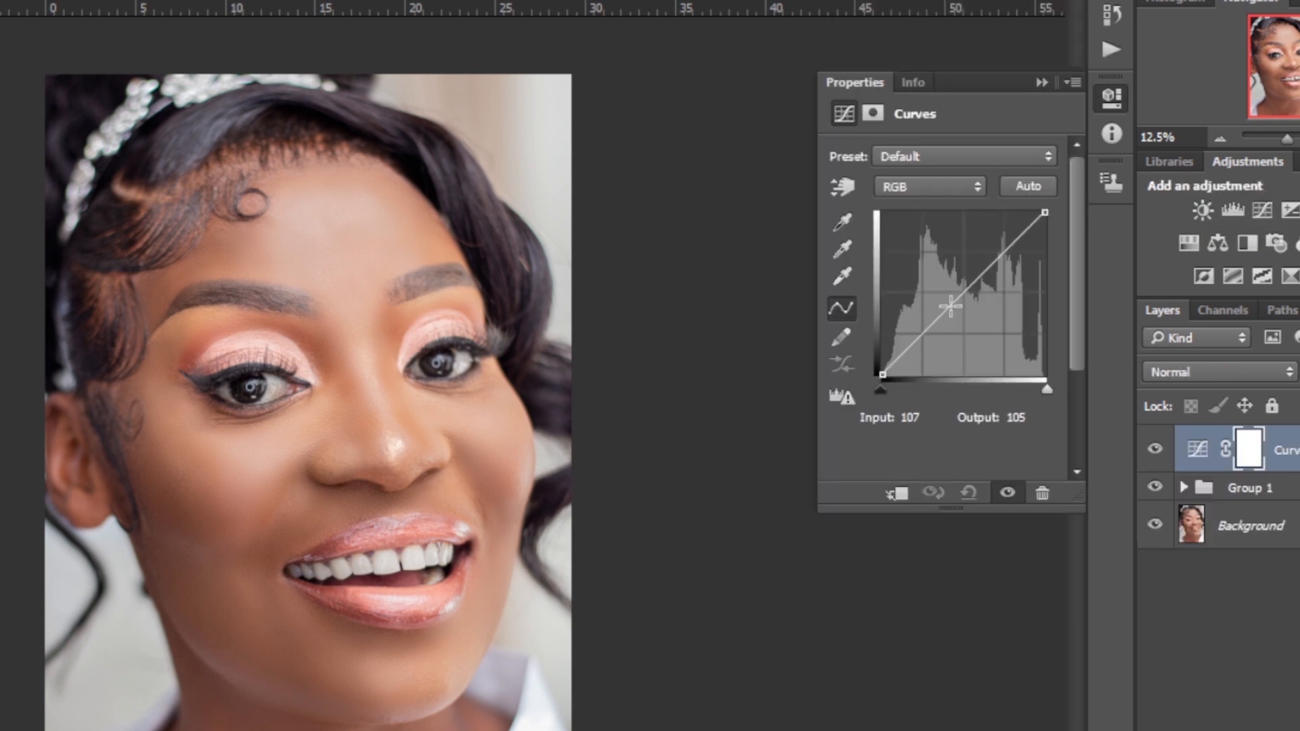
left_click_drag(949, 303, 955, 306)
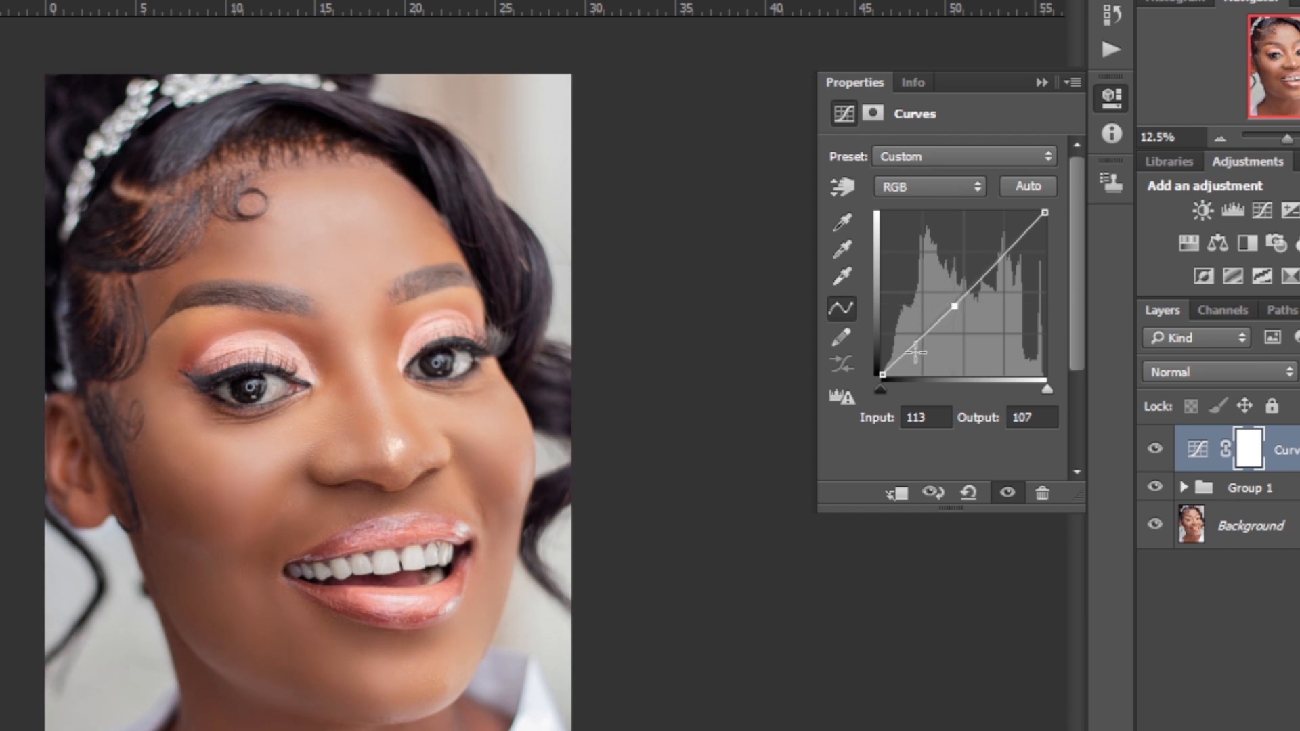
left_click_drag(883, 375, 890, 377)
left_click(954, 306)
left_click_drag(954, 307, 961, 310)
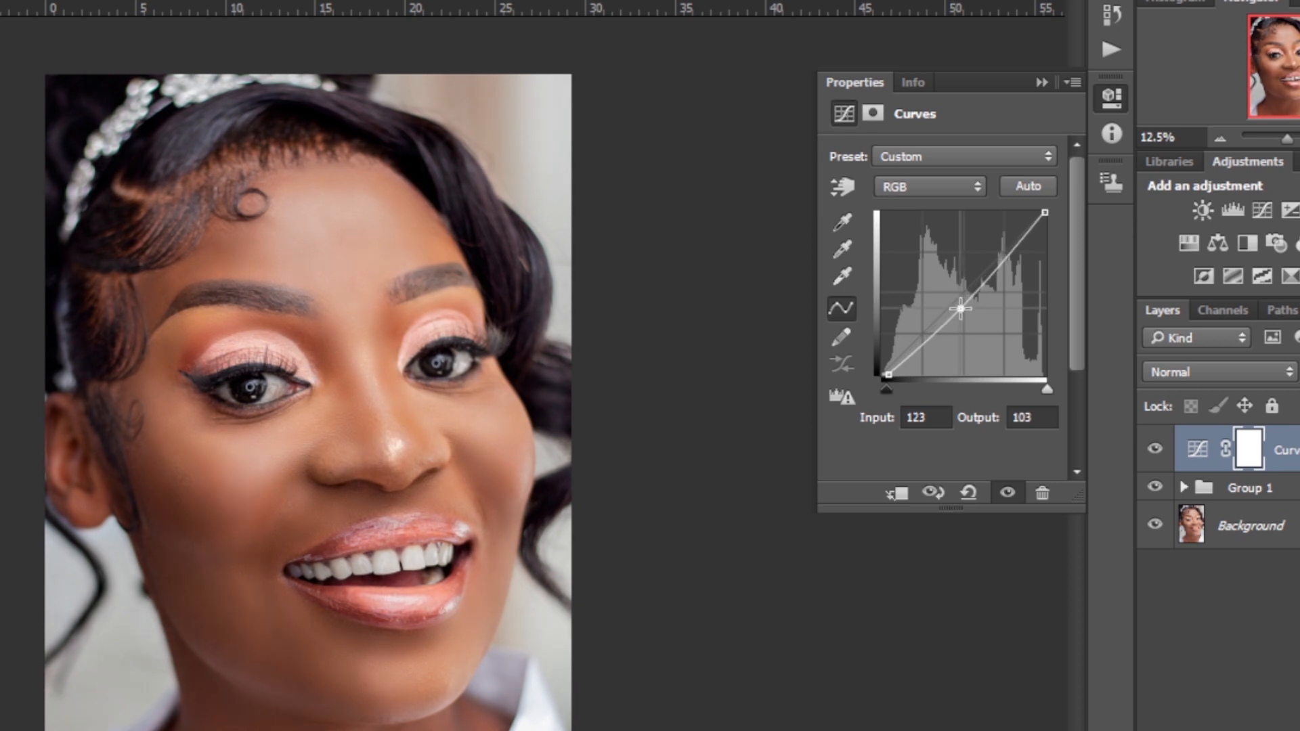
left_click(888, 374)
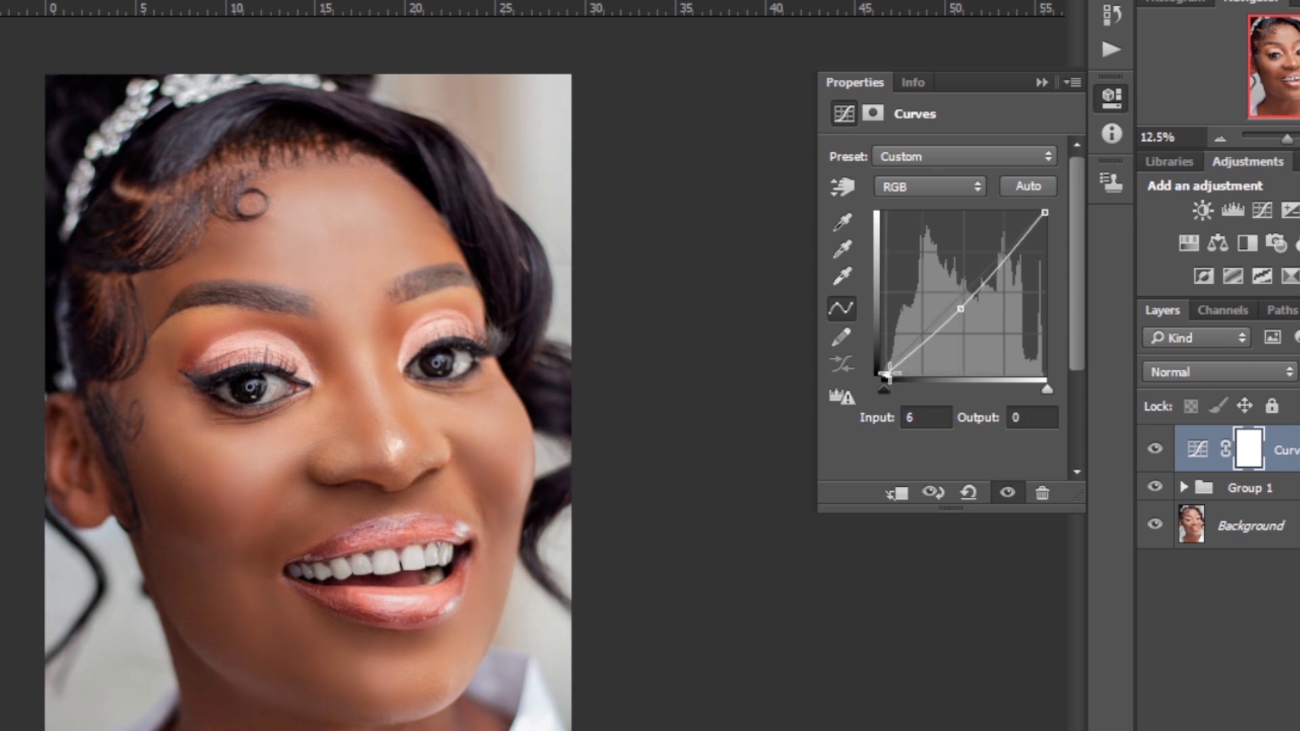
left_click(960, 308)
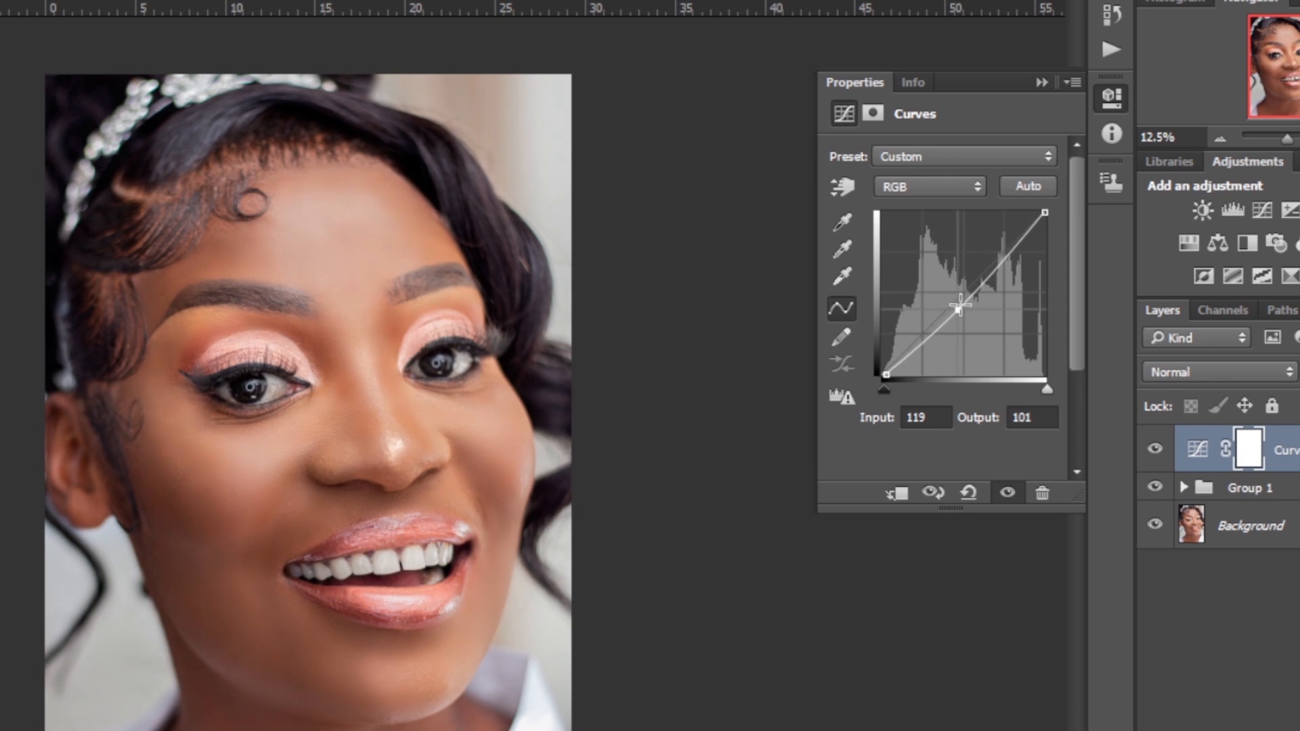
Group the Curves layer together with Group 1 into a new group
left_click(1231, 486)
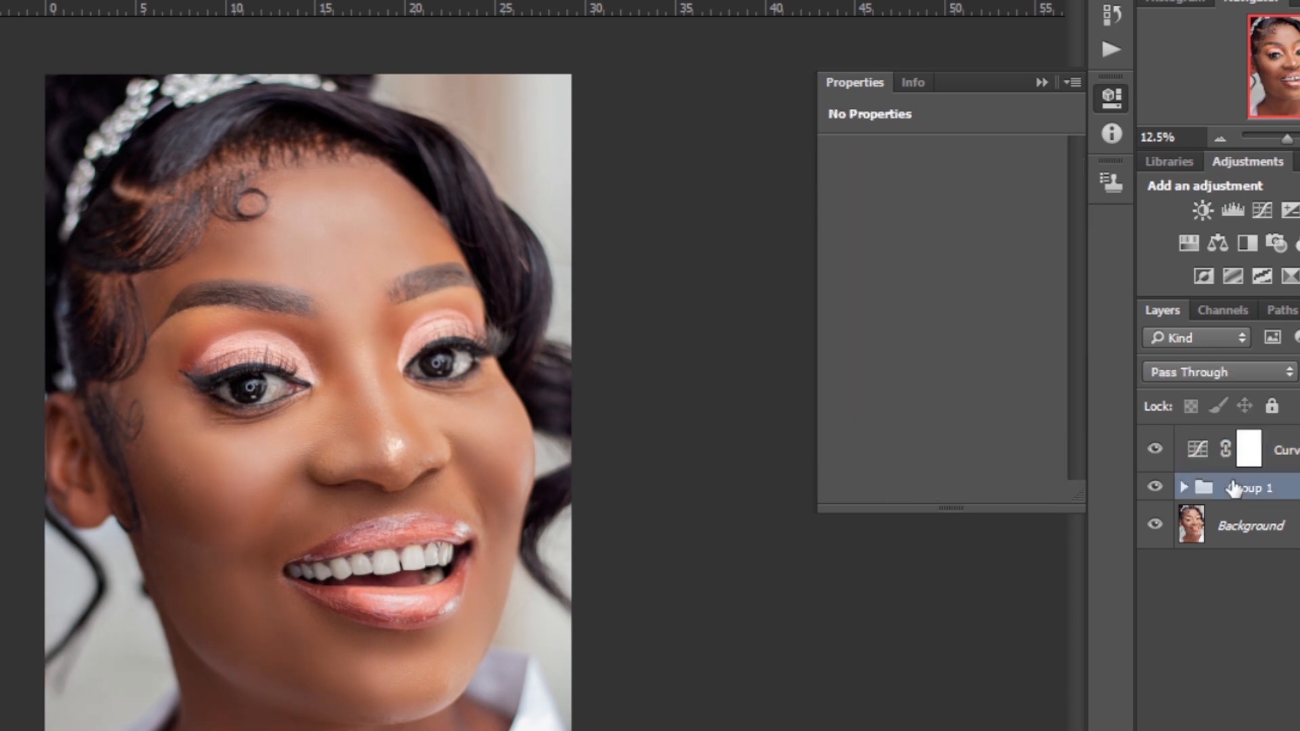
left_click(1291, 462, "shift")
key("ctrl+g")
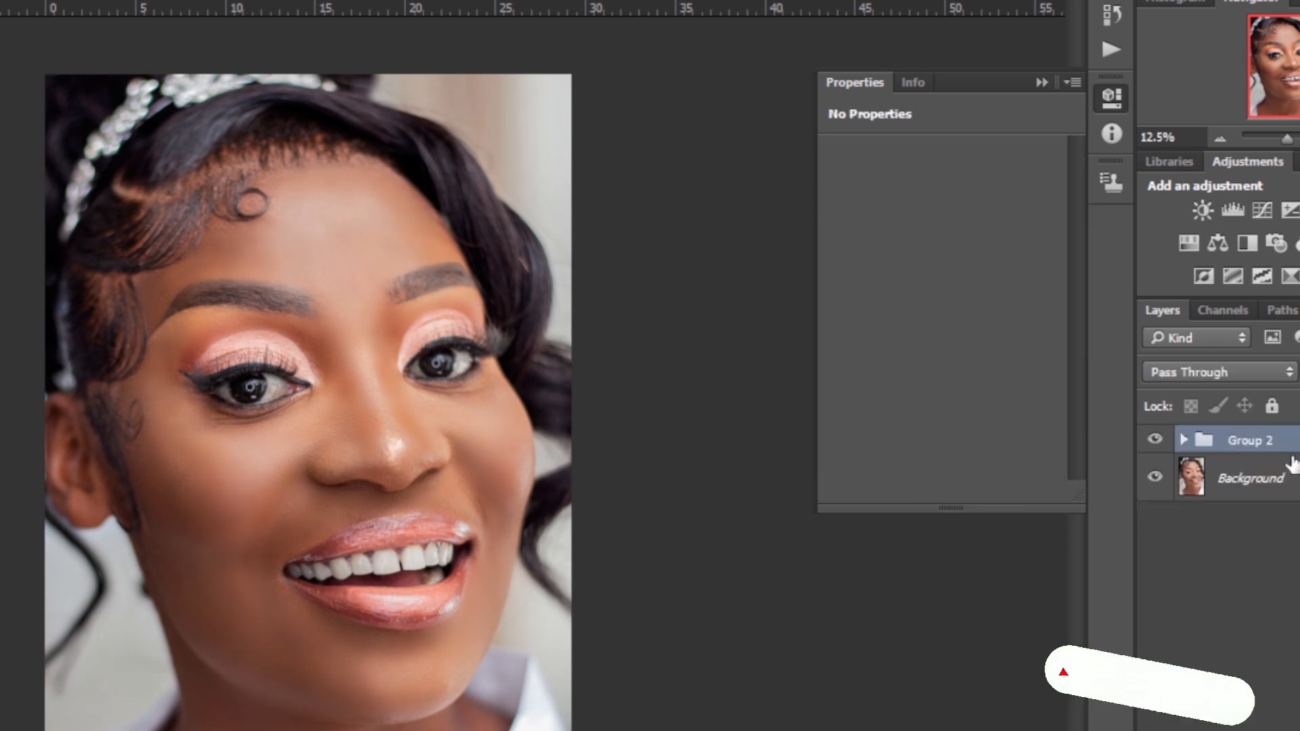
Toggle the new group's visibility repeatedly to compare the fully retouched portrait with the original Background
left_click(1155, 440)
left_click(1155, 440)
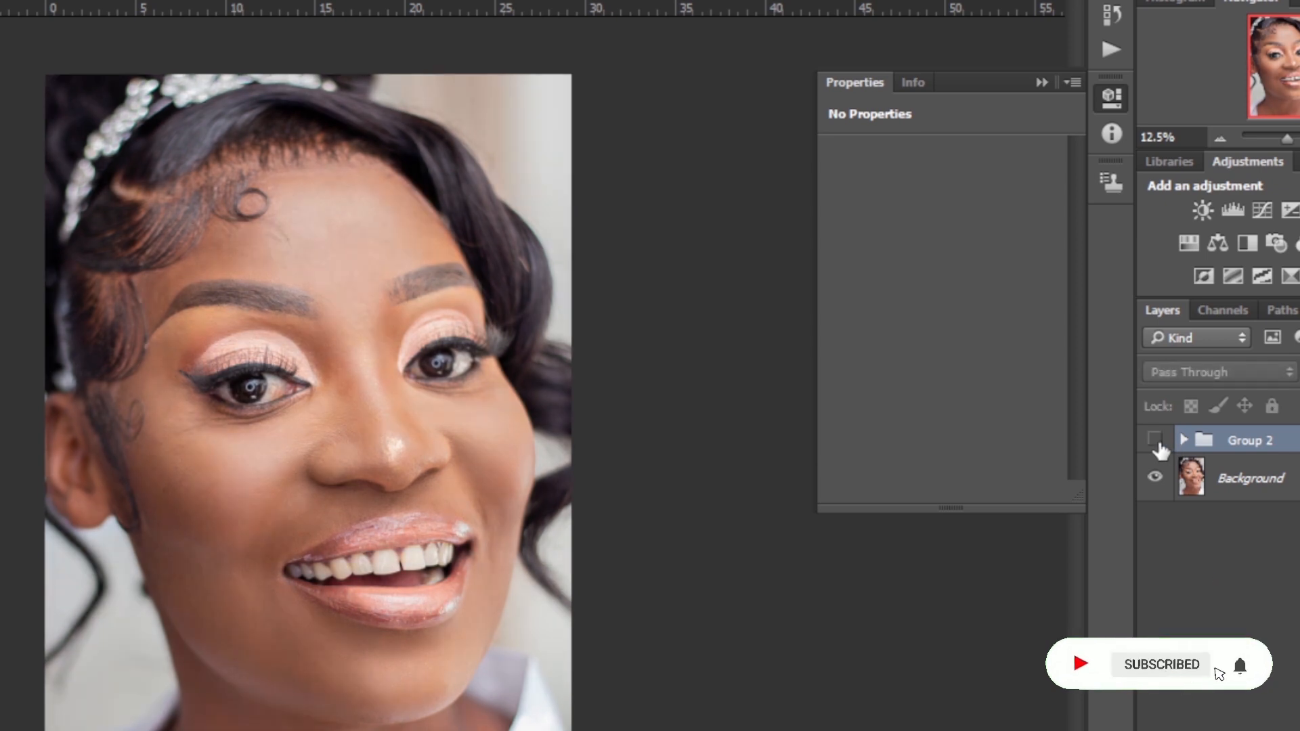
left_click(1155, 441)
left_click(1156, 440)
left_click(1158, 443)
left_click(1157, 443)
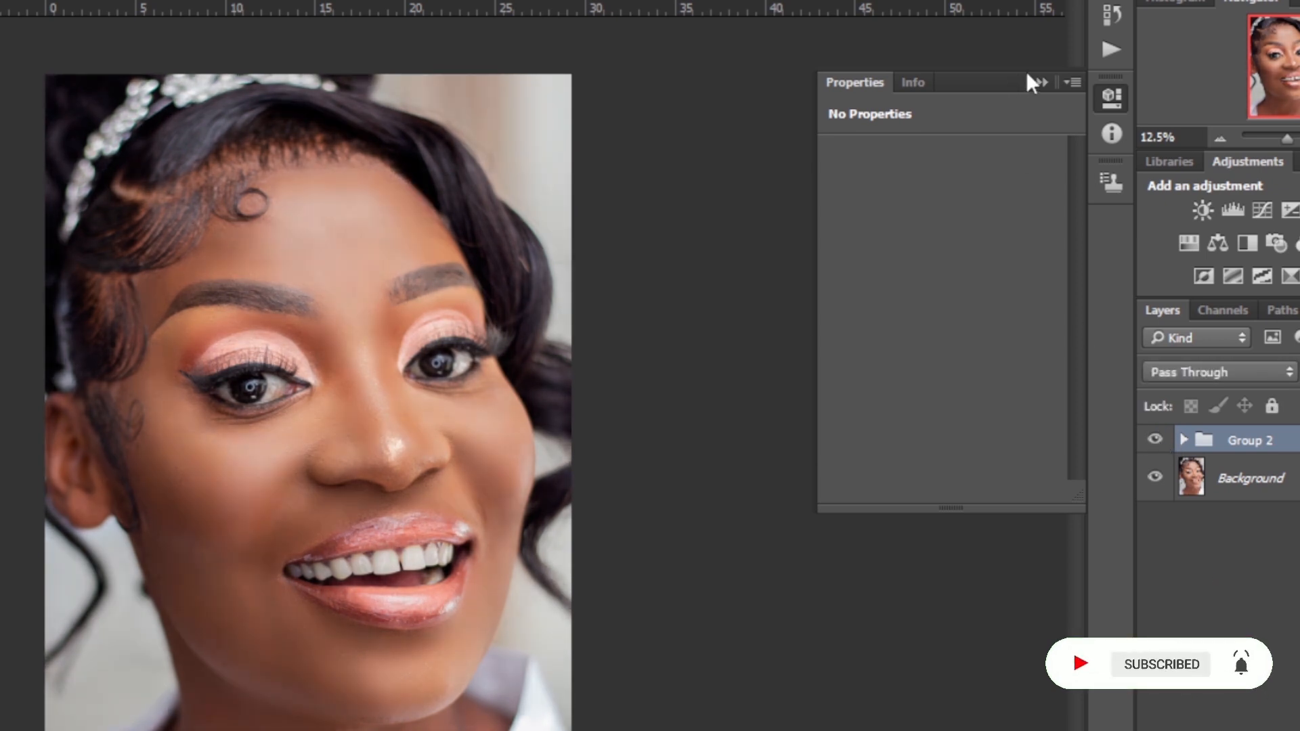
Browse the recorded action sets, expanding and collapsing Lips, dodge & Burn and Reduce Reds Actions to review their contents
left_click(1099, 47)
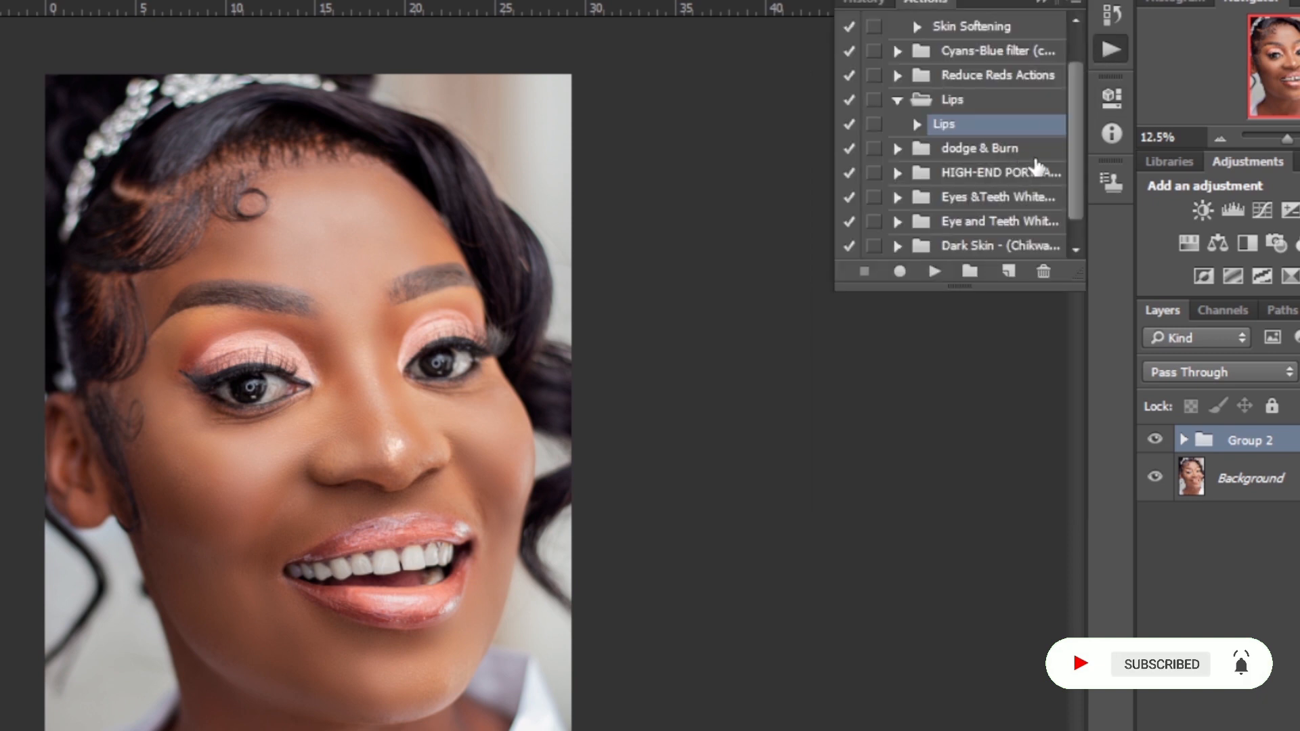
left_click(904, 102)
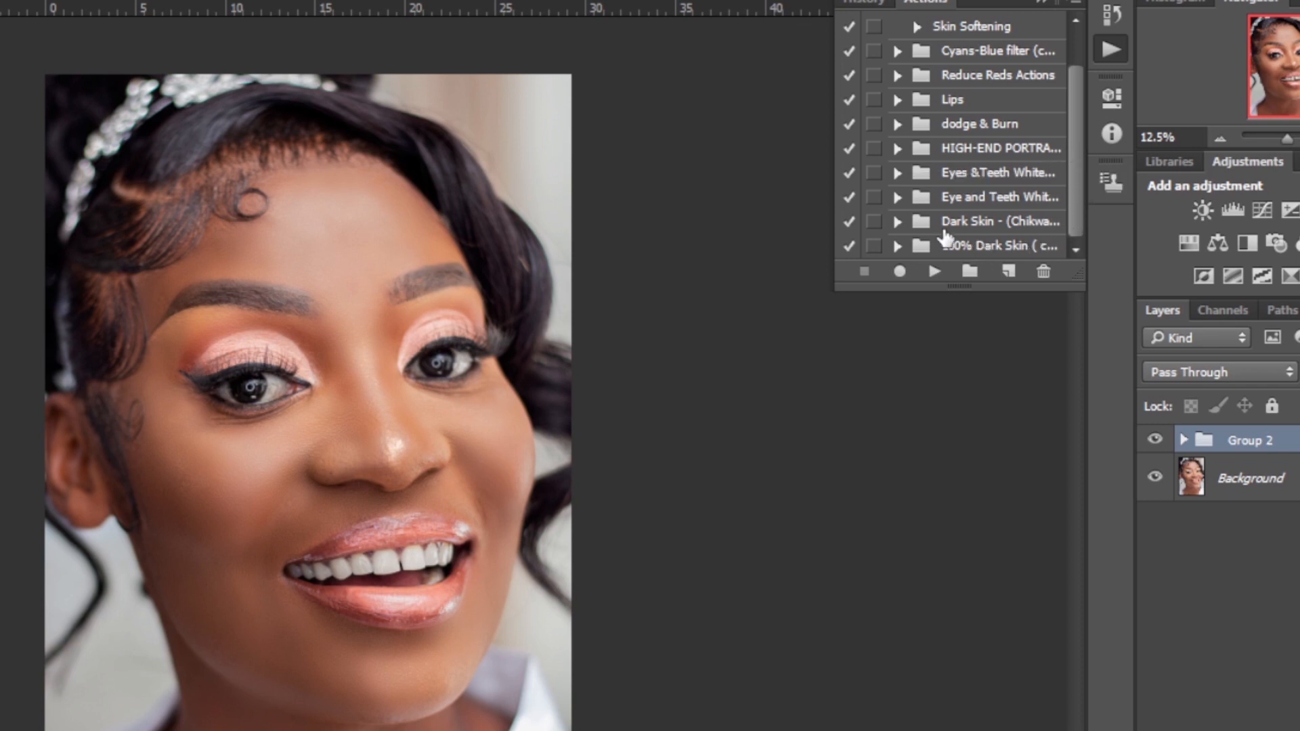
left_click(968, 124)
left_click(897, 124)
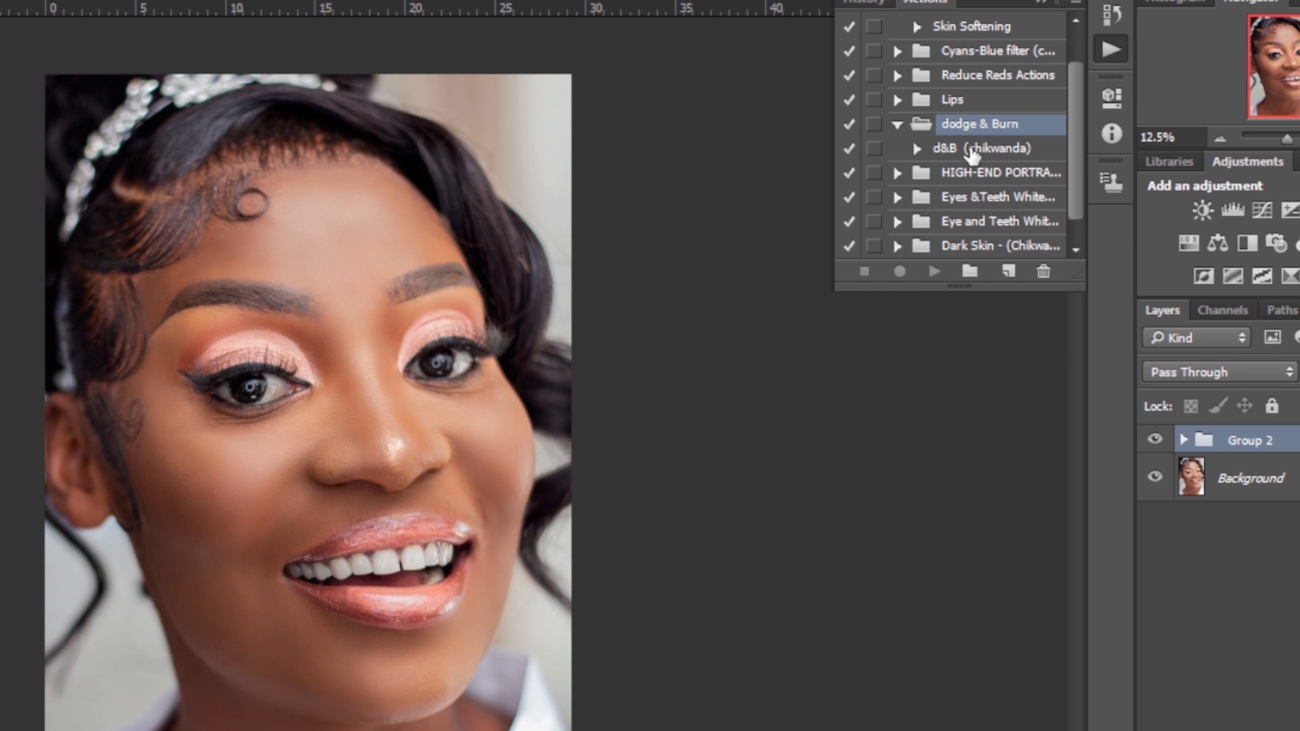
left_click(897, 125)
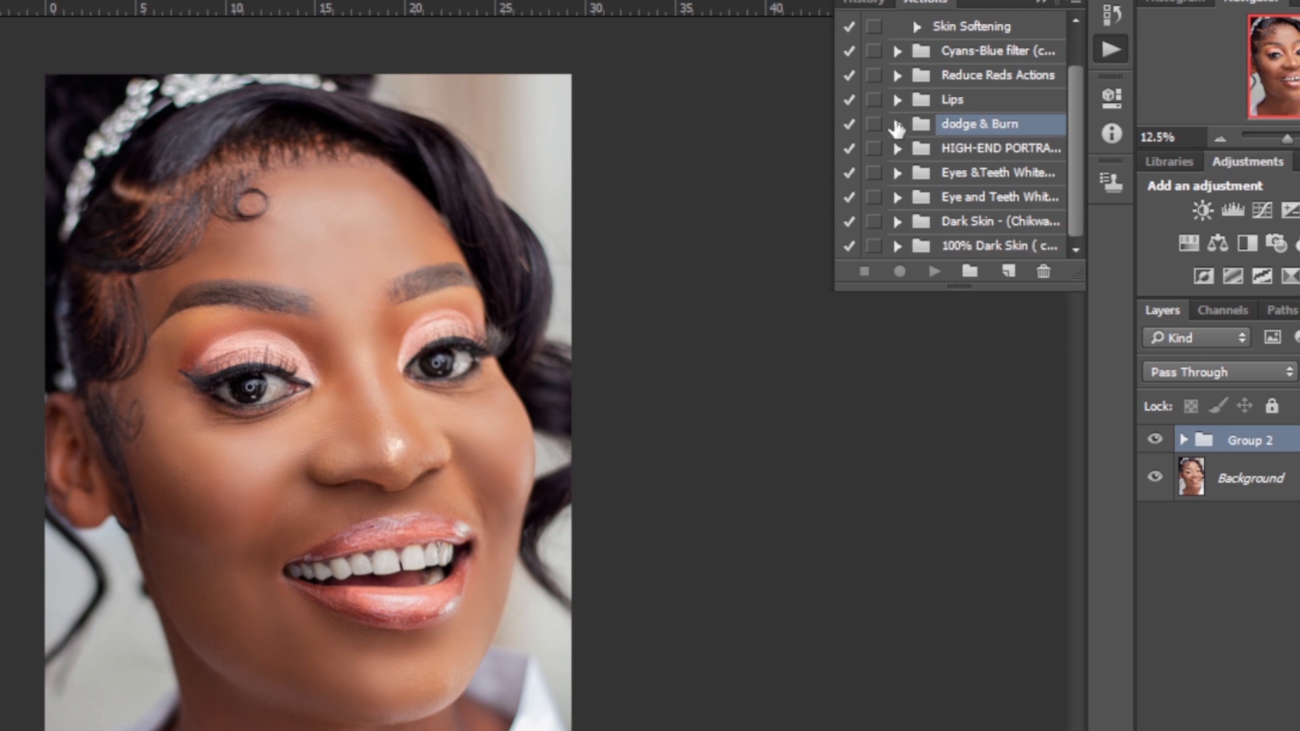
left_click(897, 100)
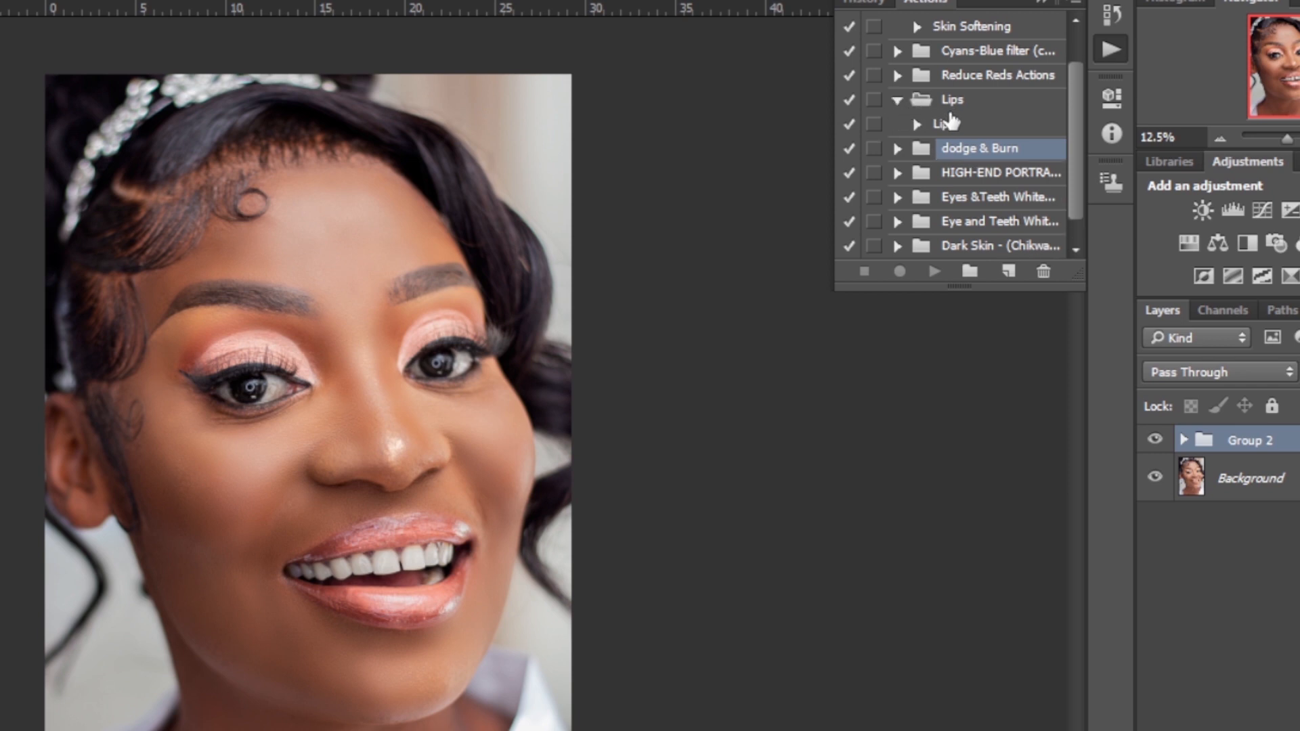
left_click(898, 75)
left_click(898, 75)
left_click(898, 100)
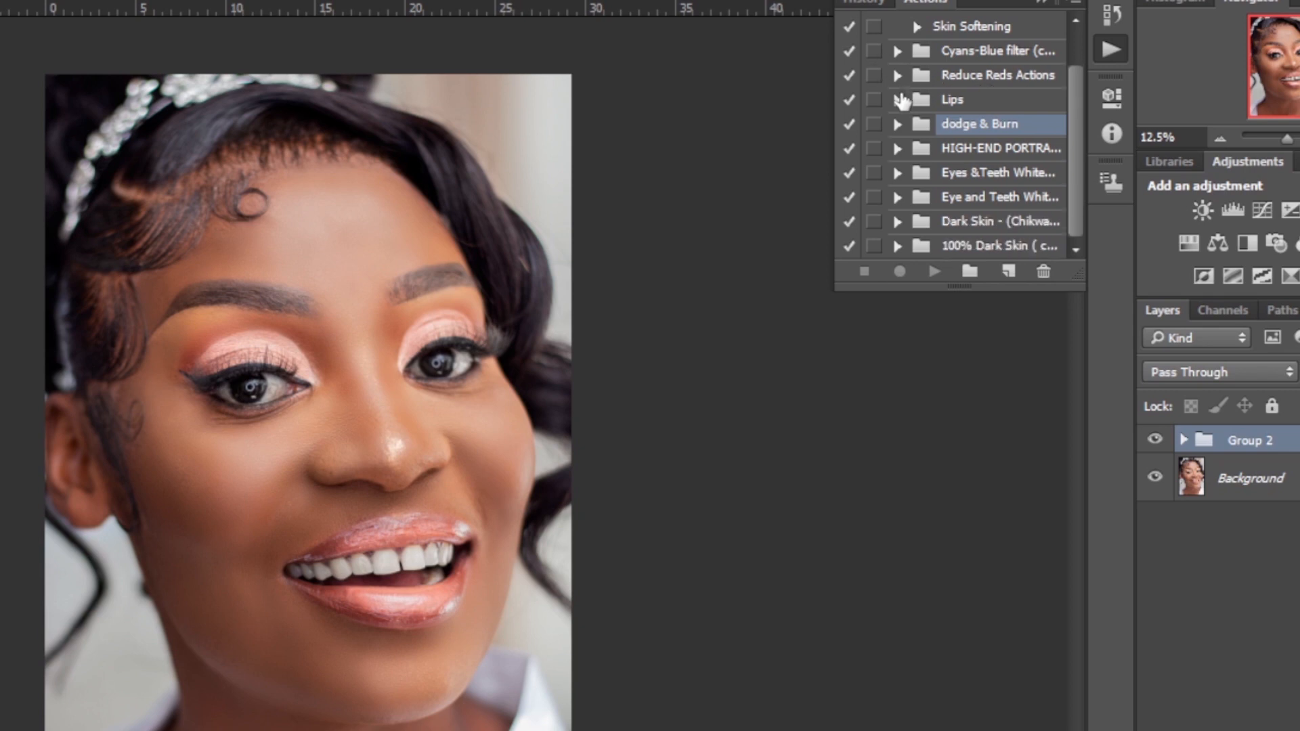